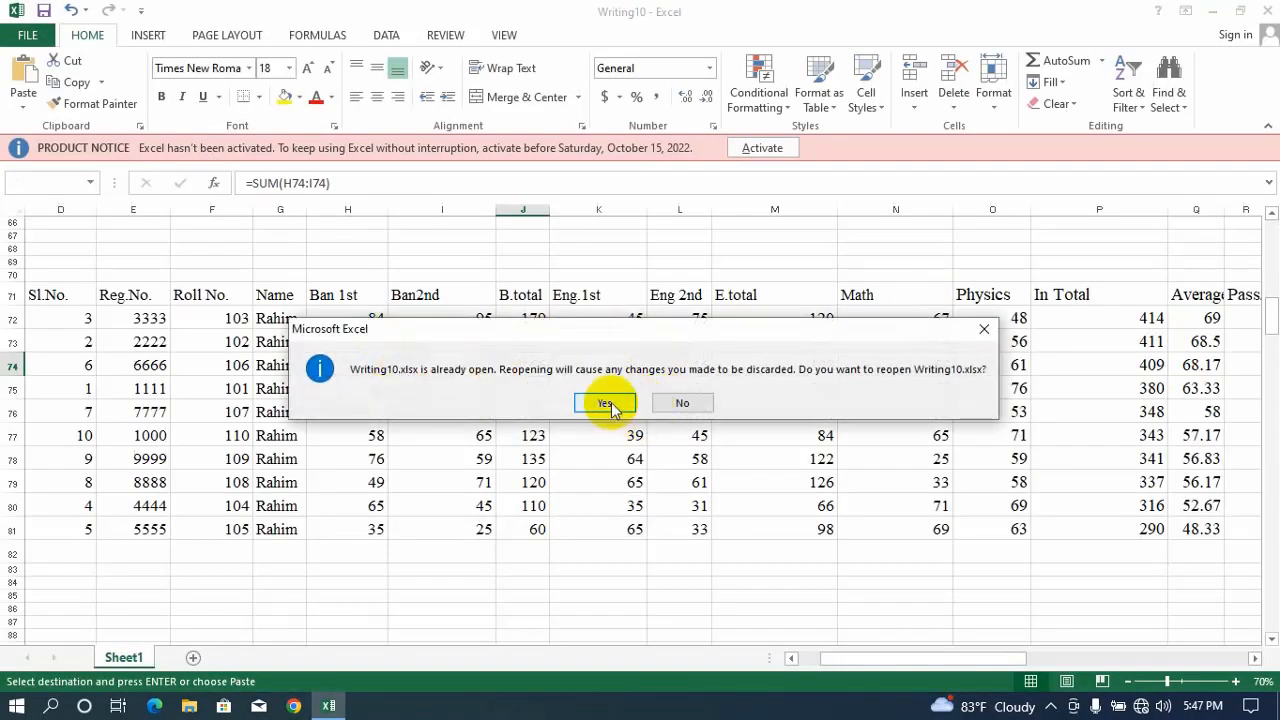
# Reopen Writing10.xlsx and discard the unsaved changes
pyautogui.click(606, 403)
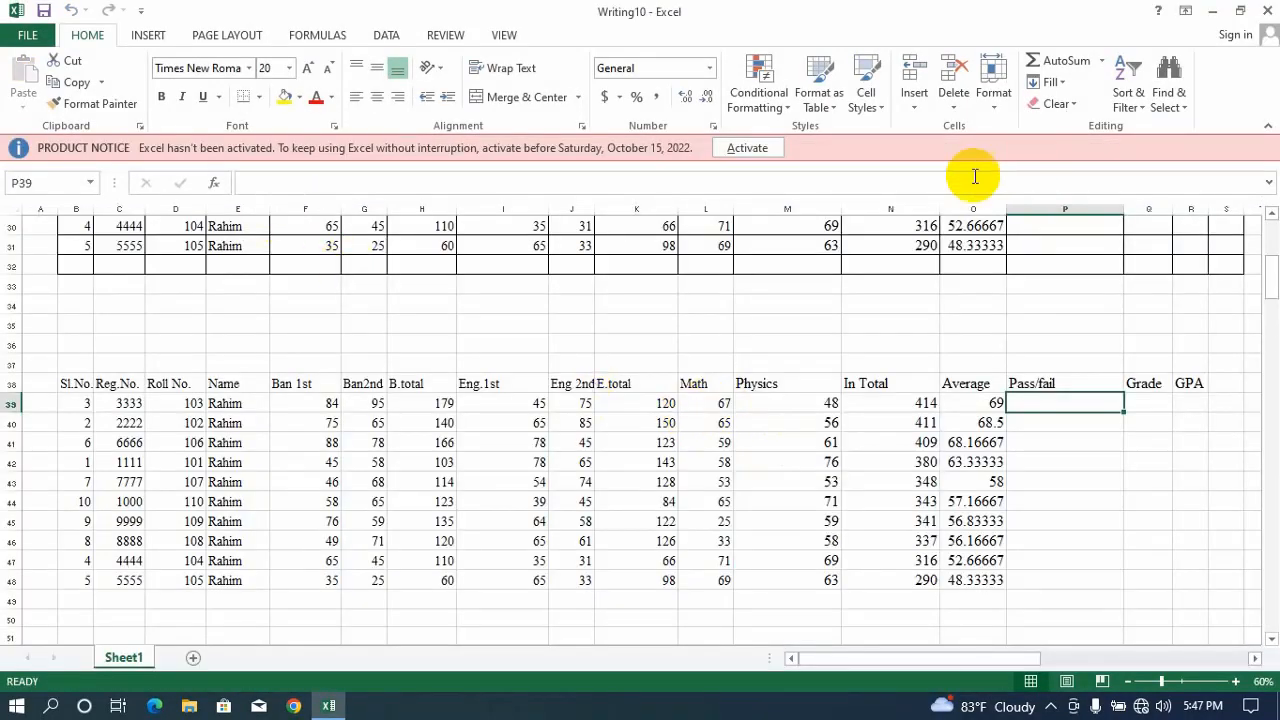
# Examine the marks table starting in row 38, including its Name, Ban 1st and Ban2nd columns
pyautogui.scroll(-7, 740, 465)
pyautogui.scroll(5, 595, 318)
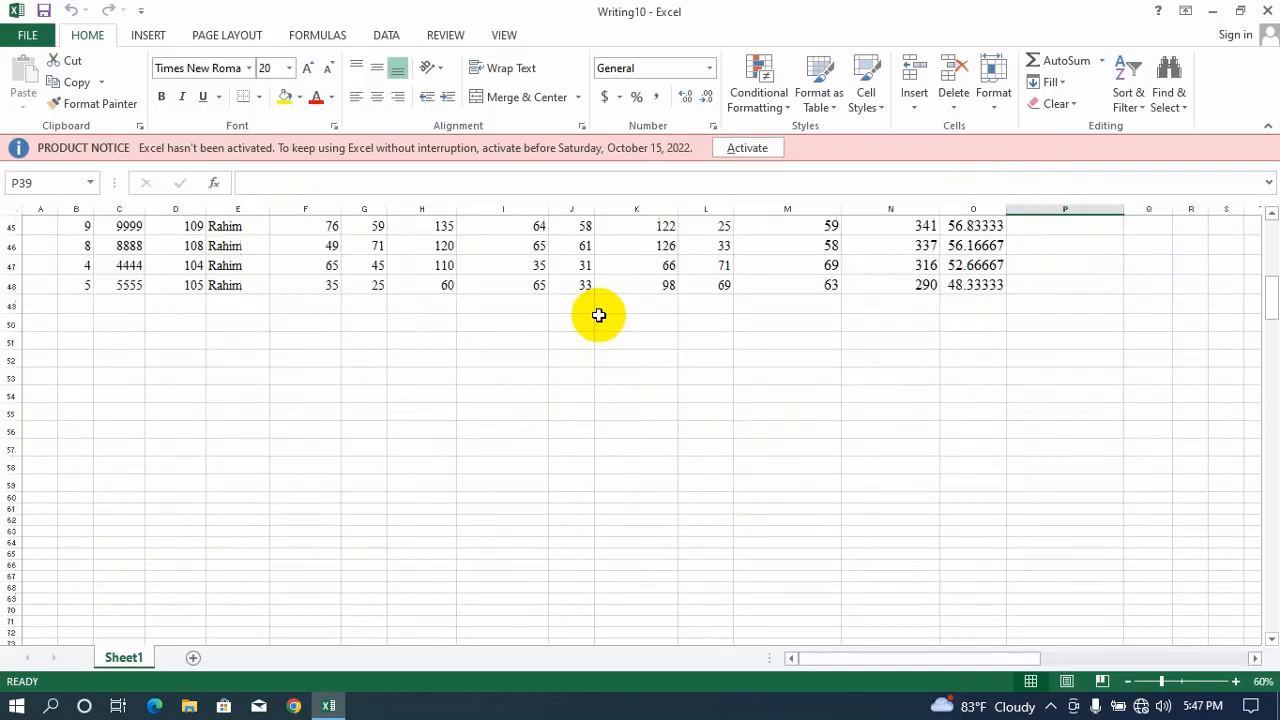
pyautogui.scroll(-4, 591, 321)
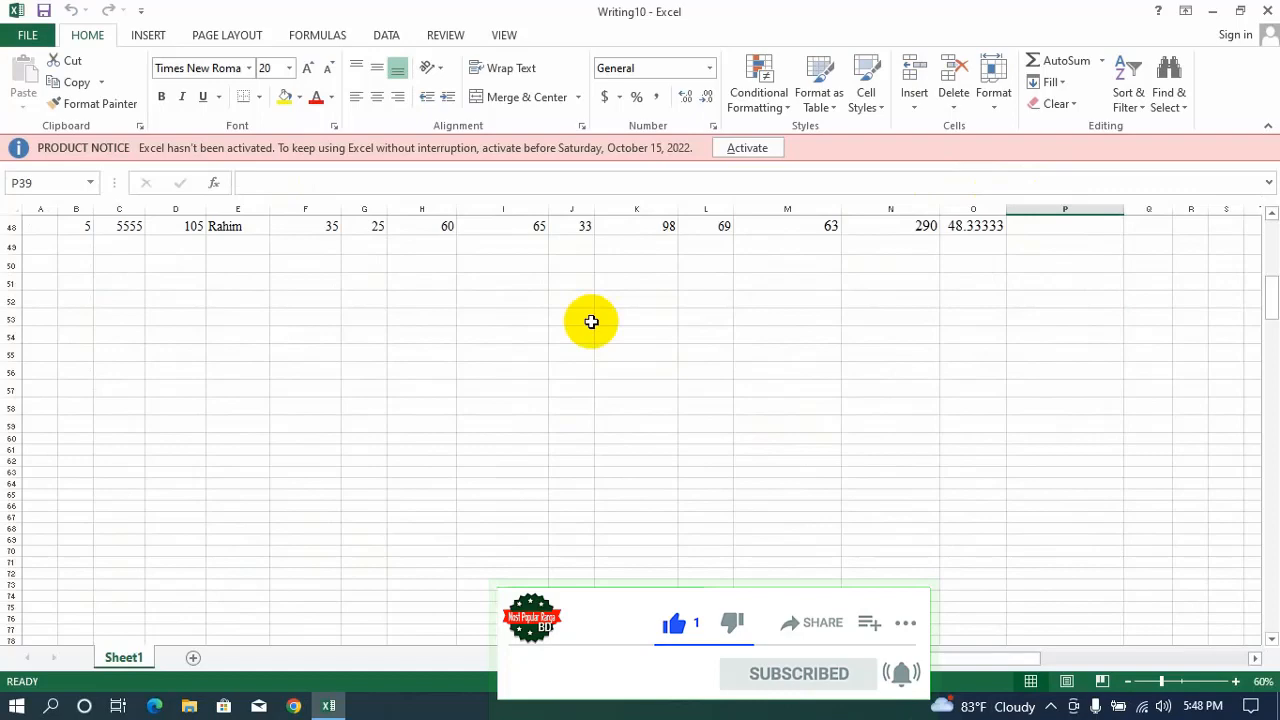
pyautogui.scroll(4, 443, 366)
pyautogui.scroll(2, 443, 370)
pyautogui.scroll(-2, 480, 349)
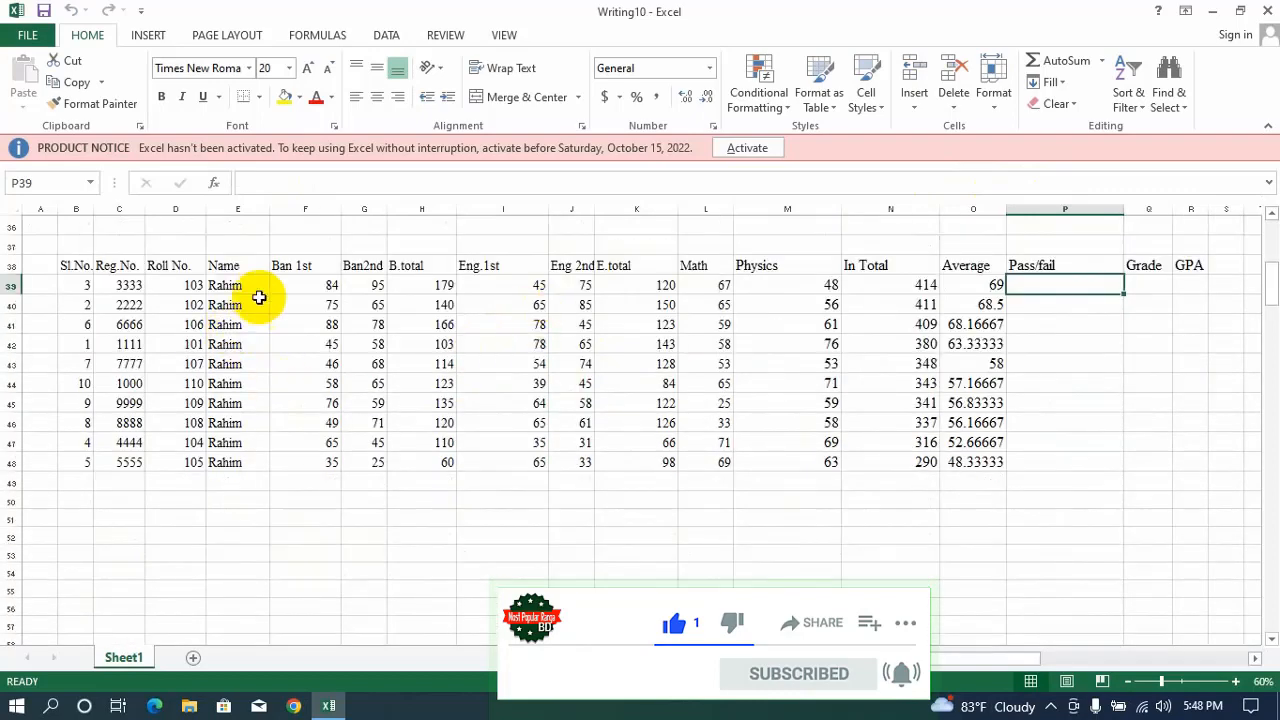
pyautogui.moveTo(220, 262); pyautogui.dragTo(209, 472)
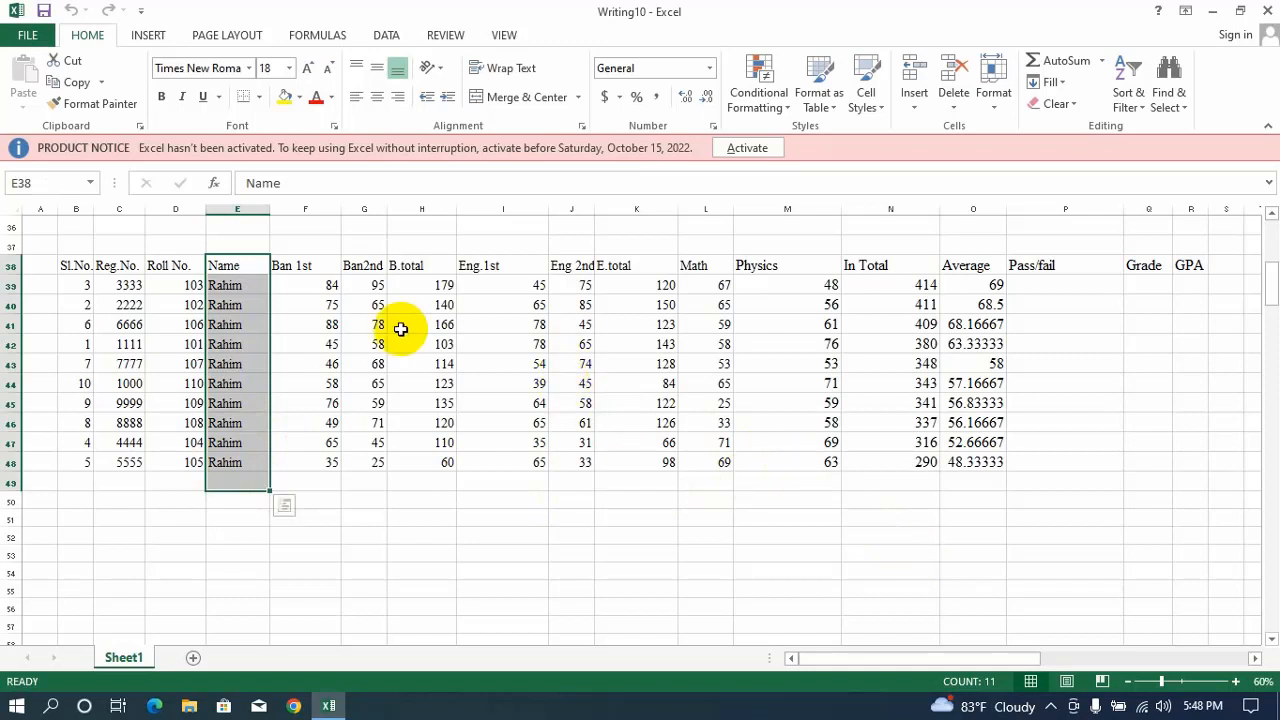
pyautogui.moveTo(332, 288); pyautogui.dragTo(330, 286)
pyautogui.click(368, 272)
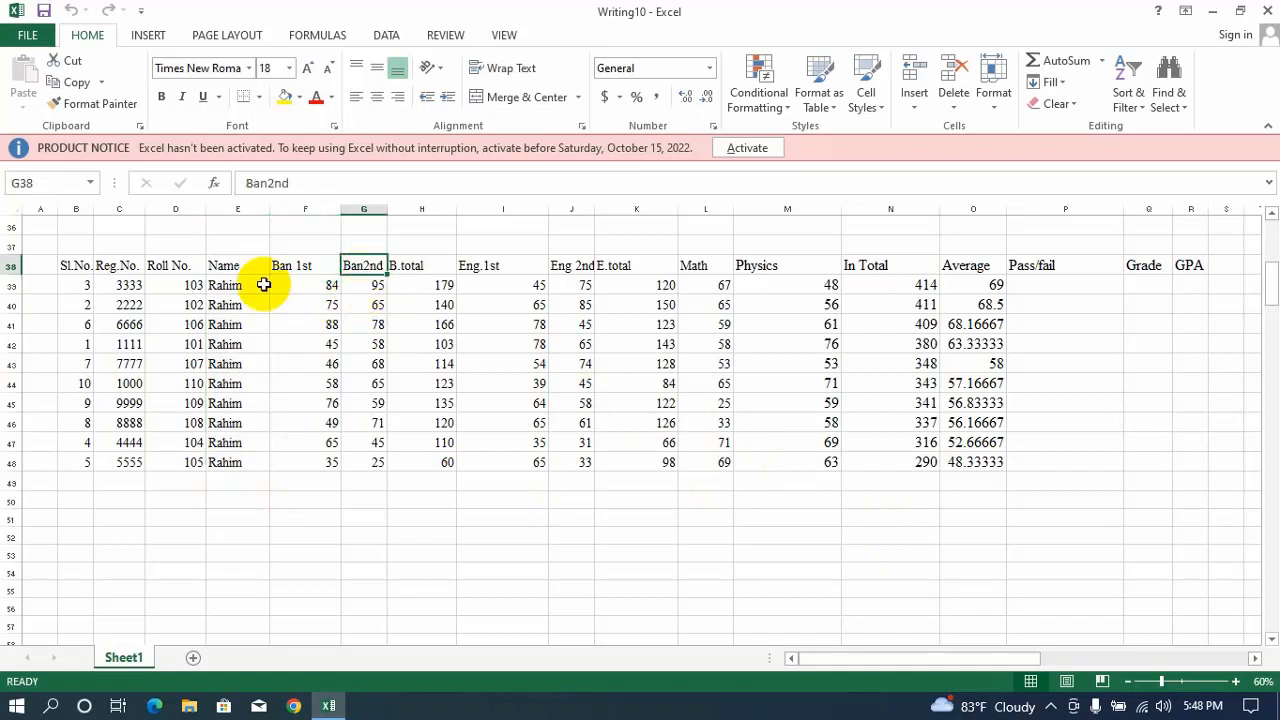
pyautogui.click(291, 266)
pyautogui.click(373, 273)
# Clear the B.total values in H39:H48 and the E.total values in K39:K48
pyautogui.moveTo(423, 283); pyautogui.dragTo(453, 462)
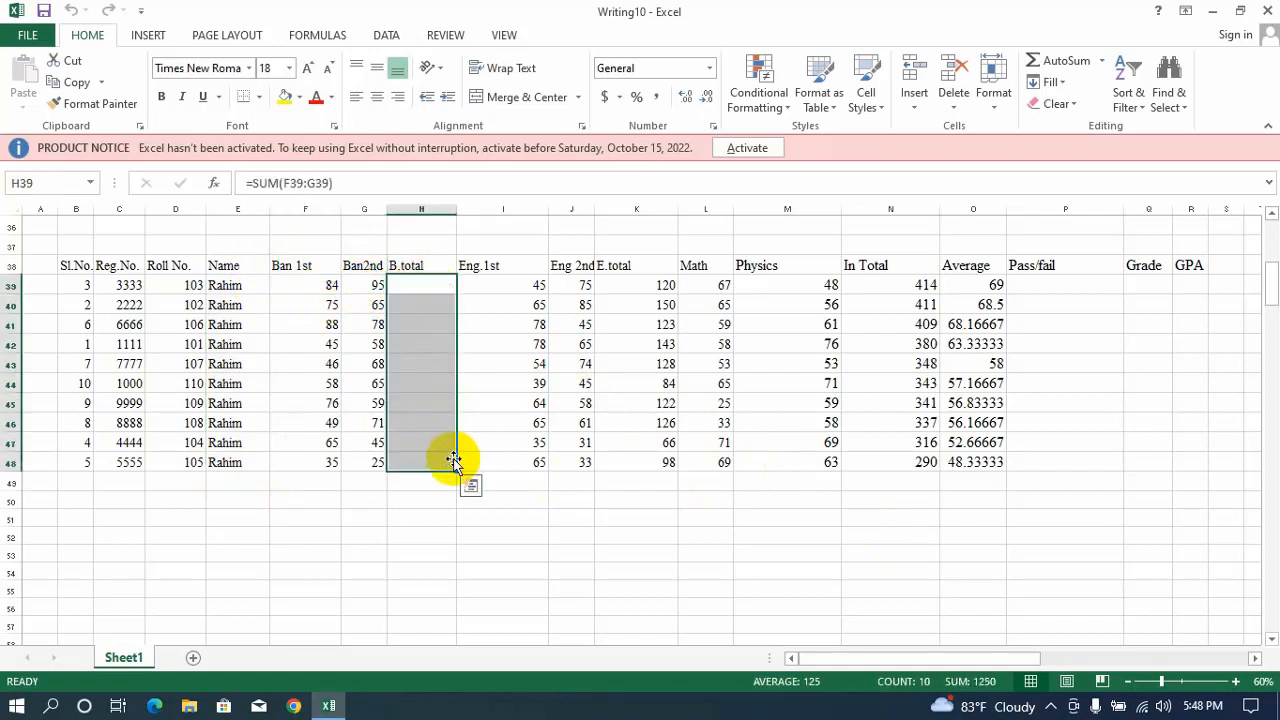
pyautogui.press('Delete')
pyautogui.click(488, 570)
pyautogui.click(423, 285)
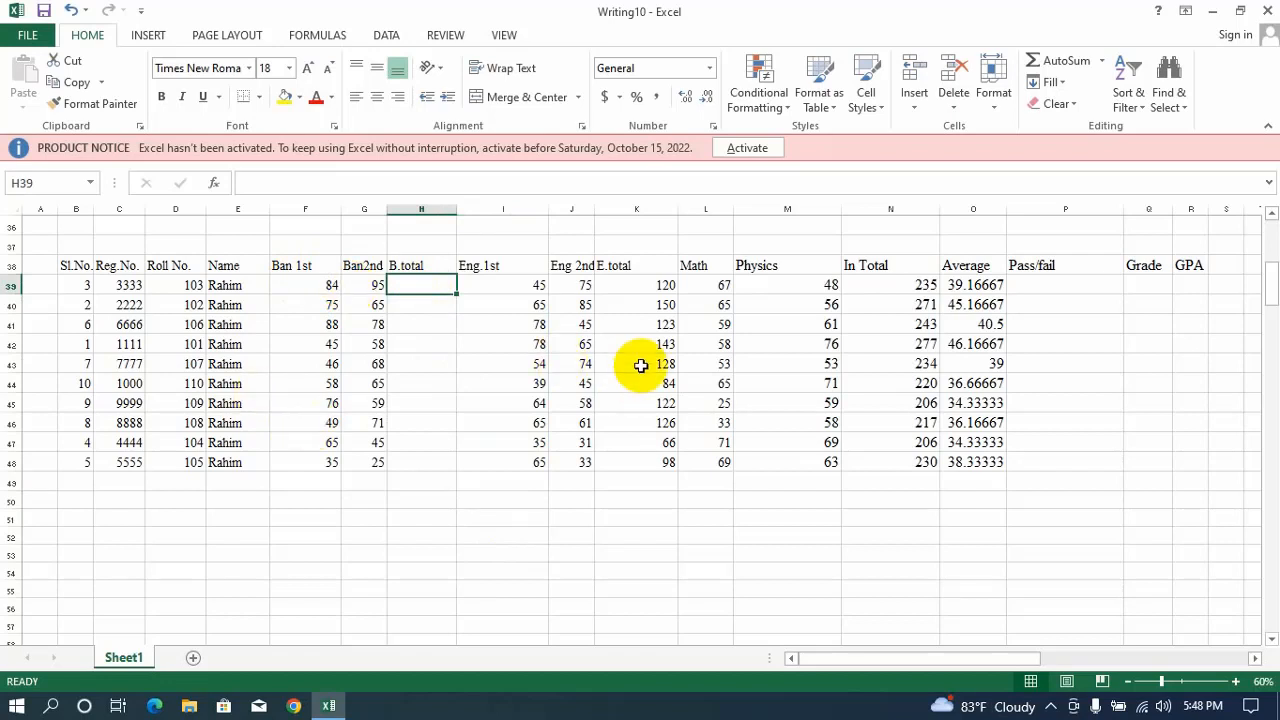
pyautogui.moveTo(651, 286); pyautogui.dragTo(666, 459)
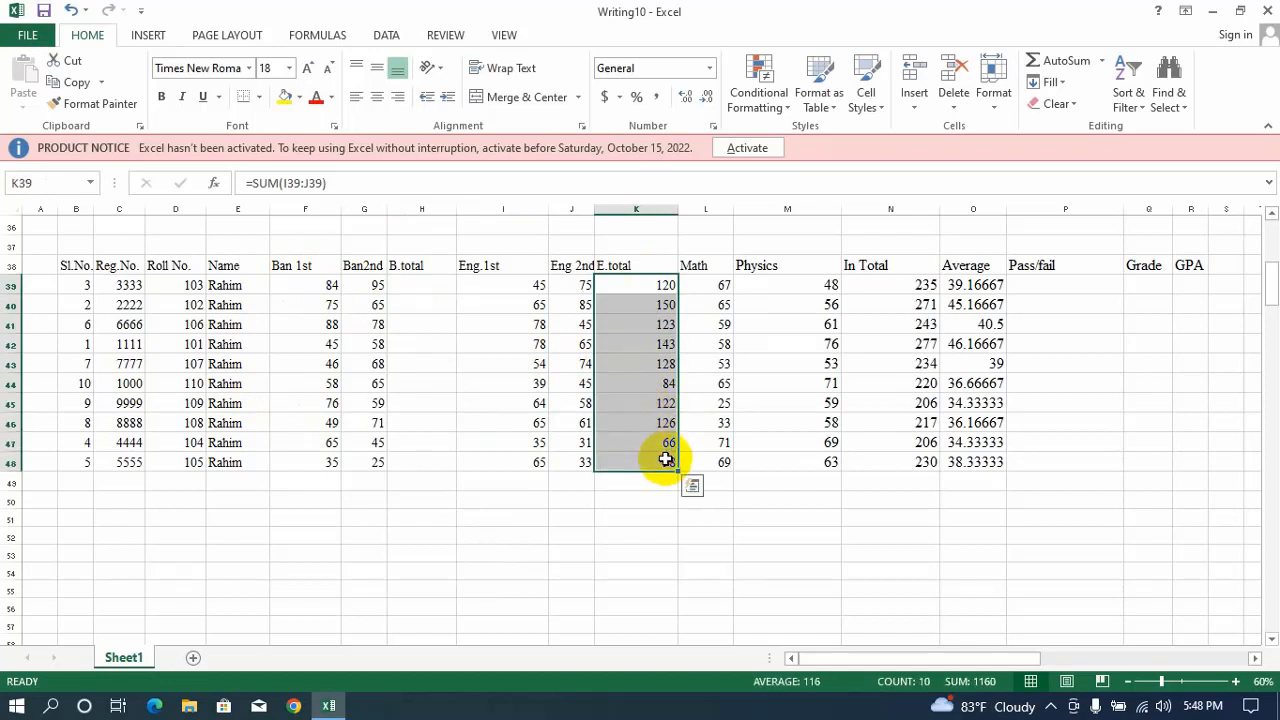
pyautogui.press('Delete')
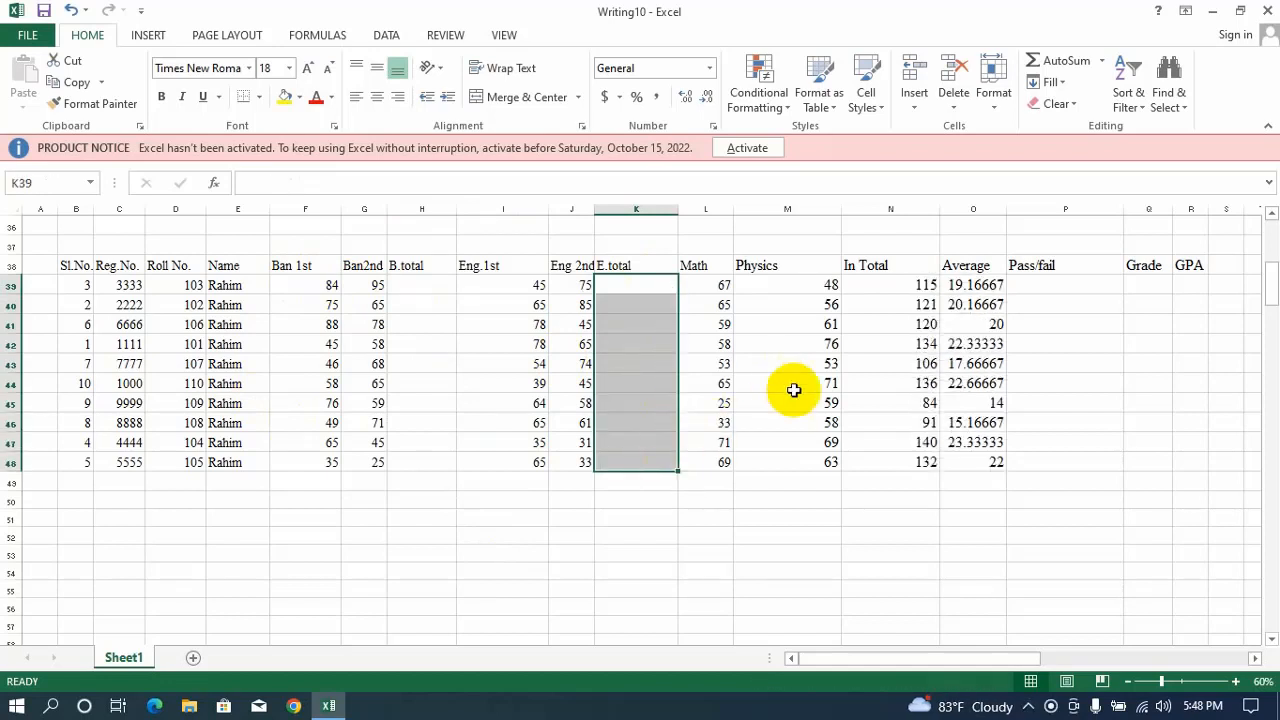
pyautogui.click(411, 285)
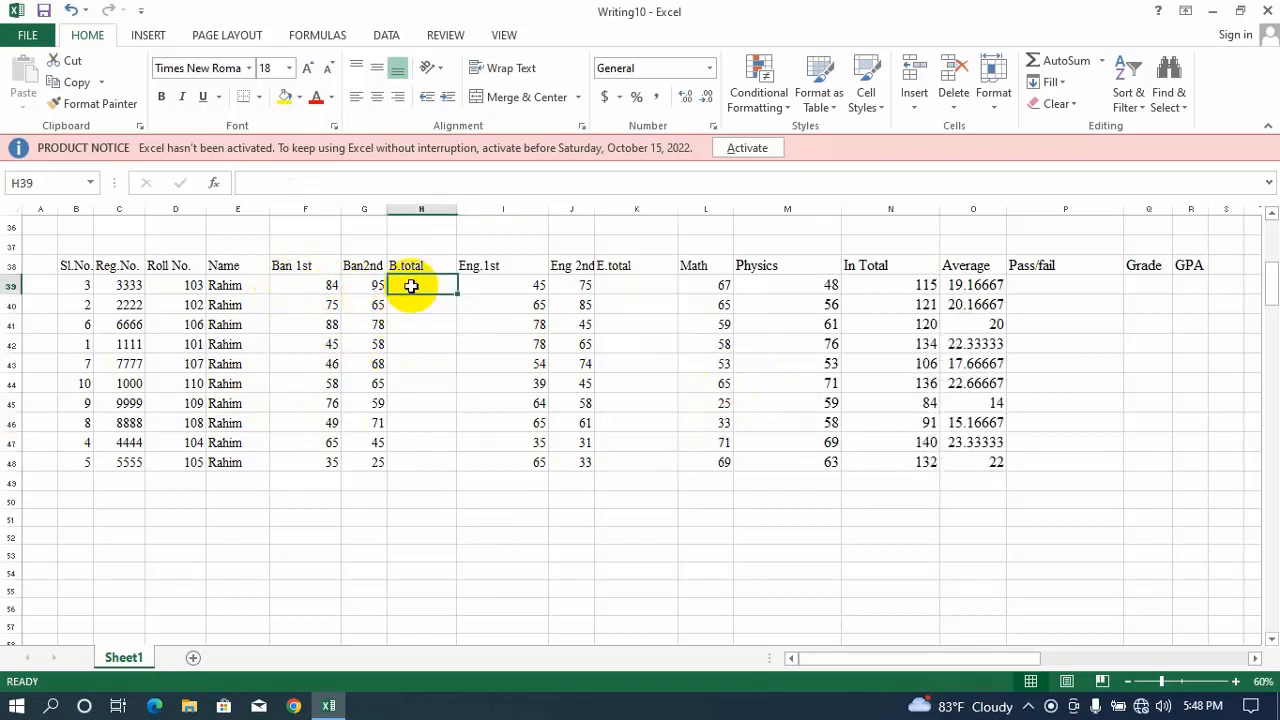
pyautogui.write('=')
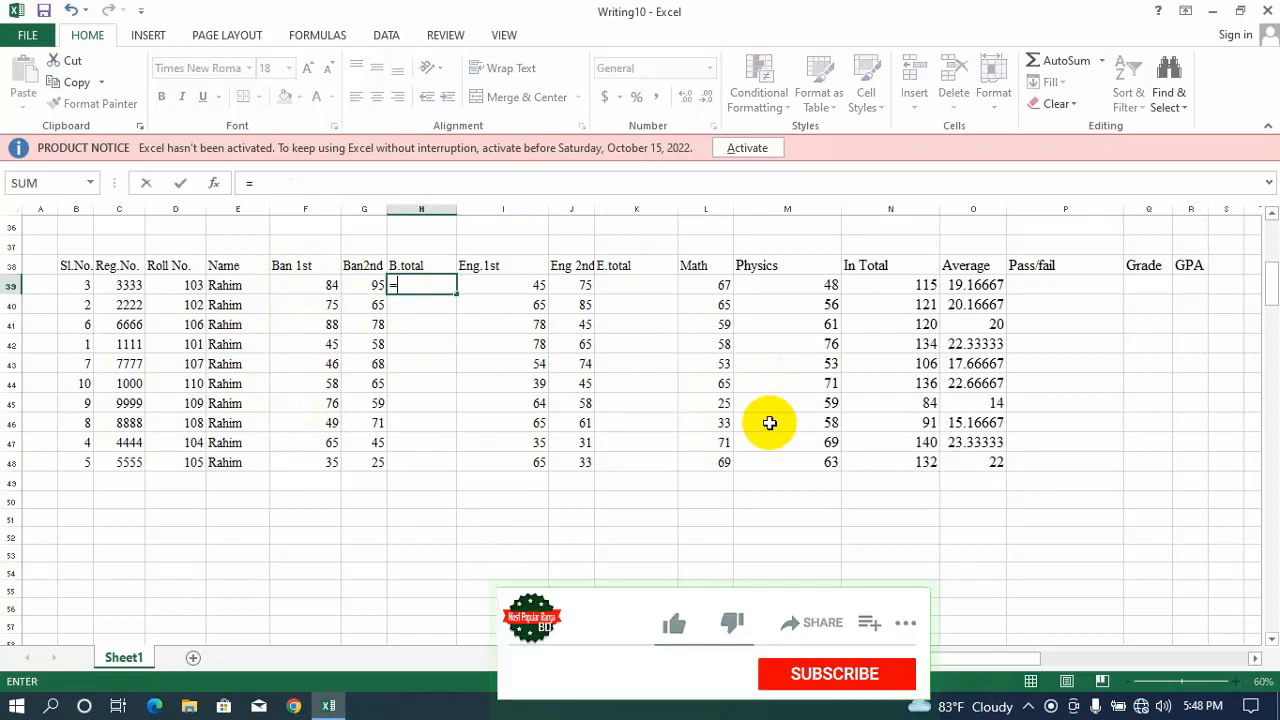
pyautogui.write('sum')
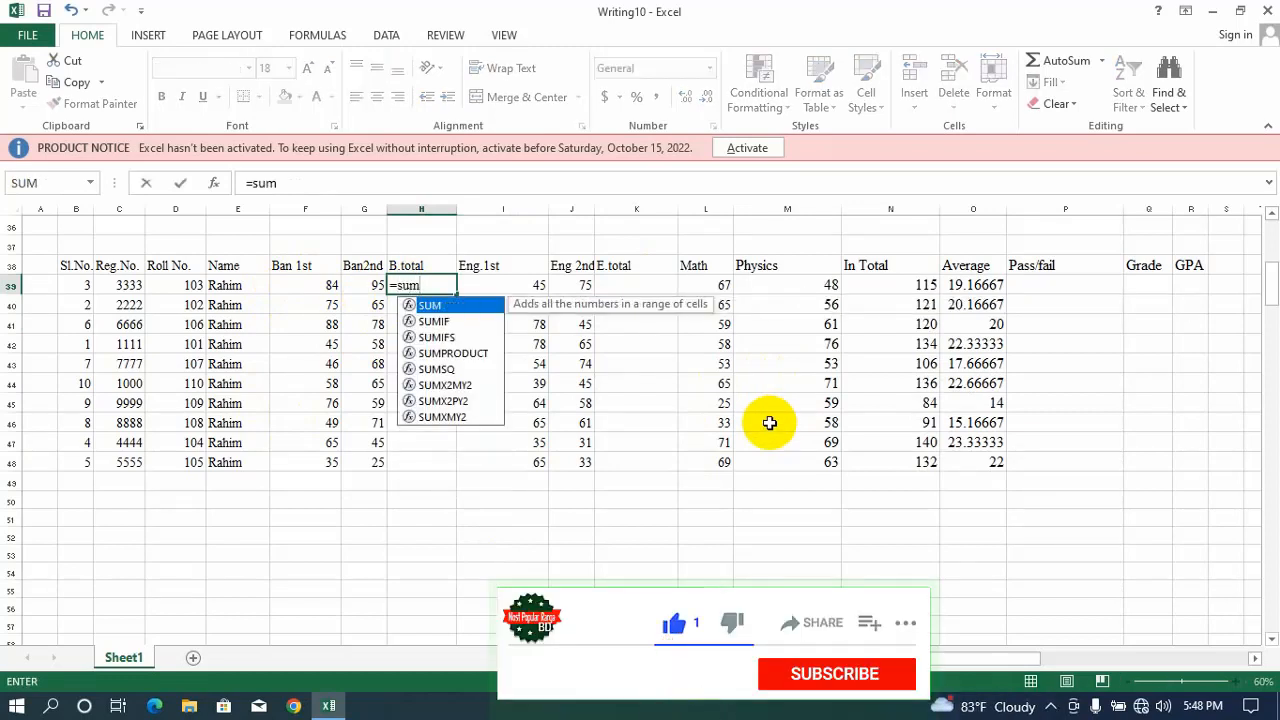
pyautogui.press('Tab')
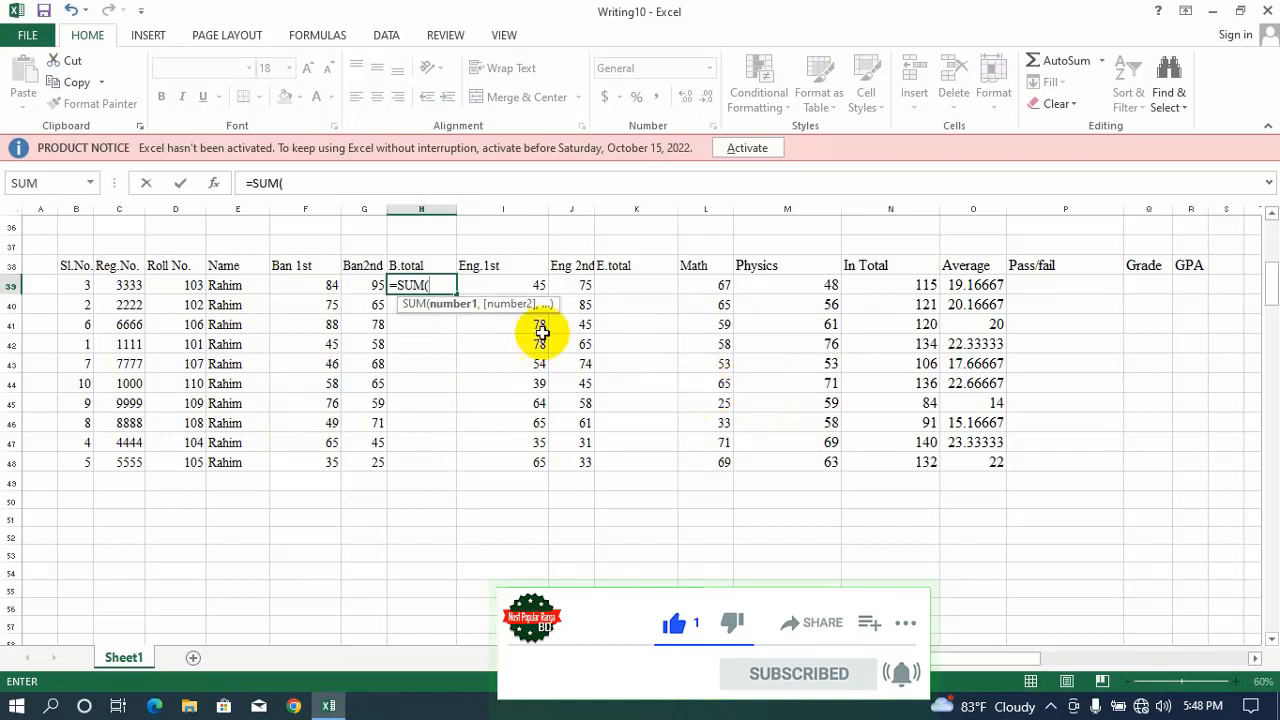
pyautogui.click(319, 289)
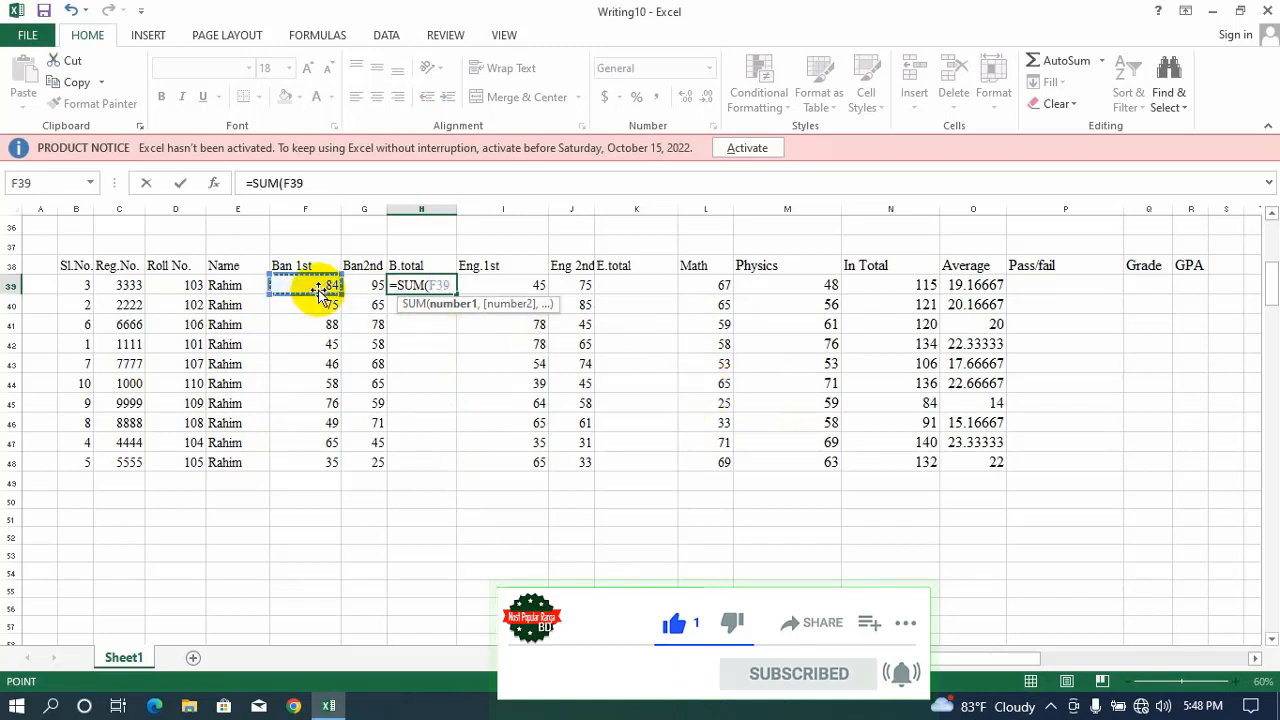
pyautogui.write('+')
pyautogui.click(397, 285)
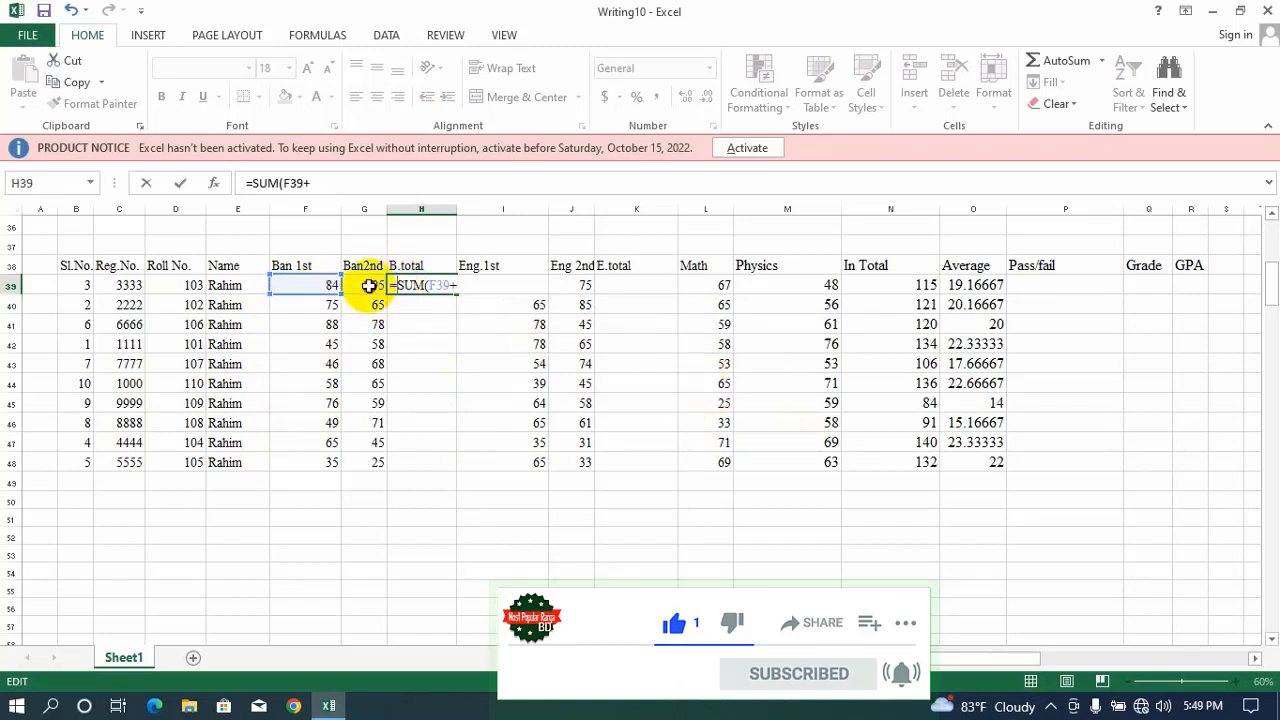
pyautogui.click(368, 286)
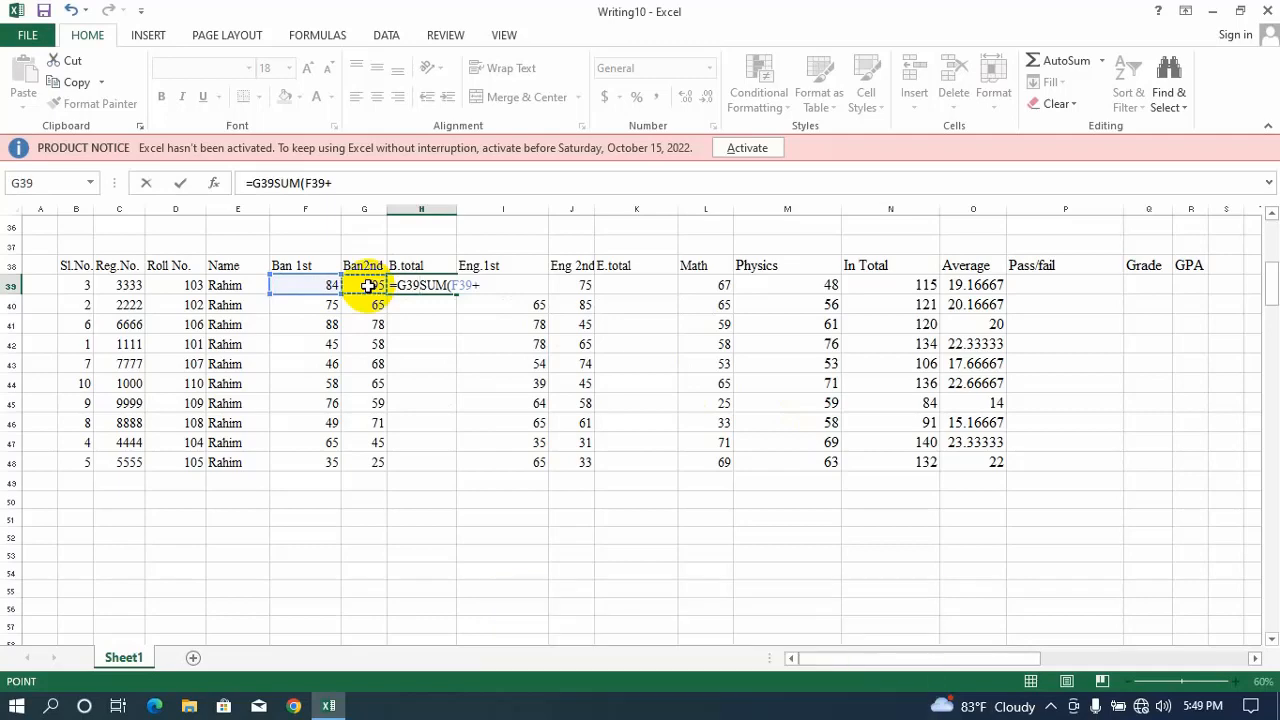
pyautogui.write(')')
pyautogui.press('Return')
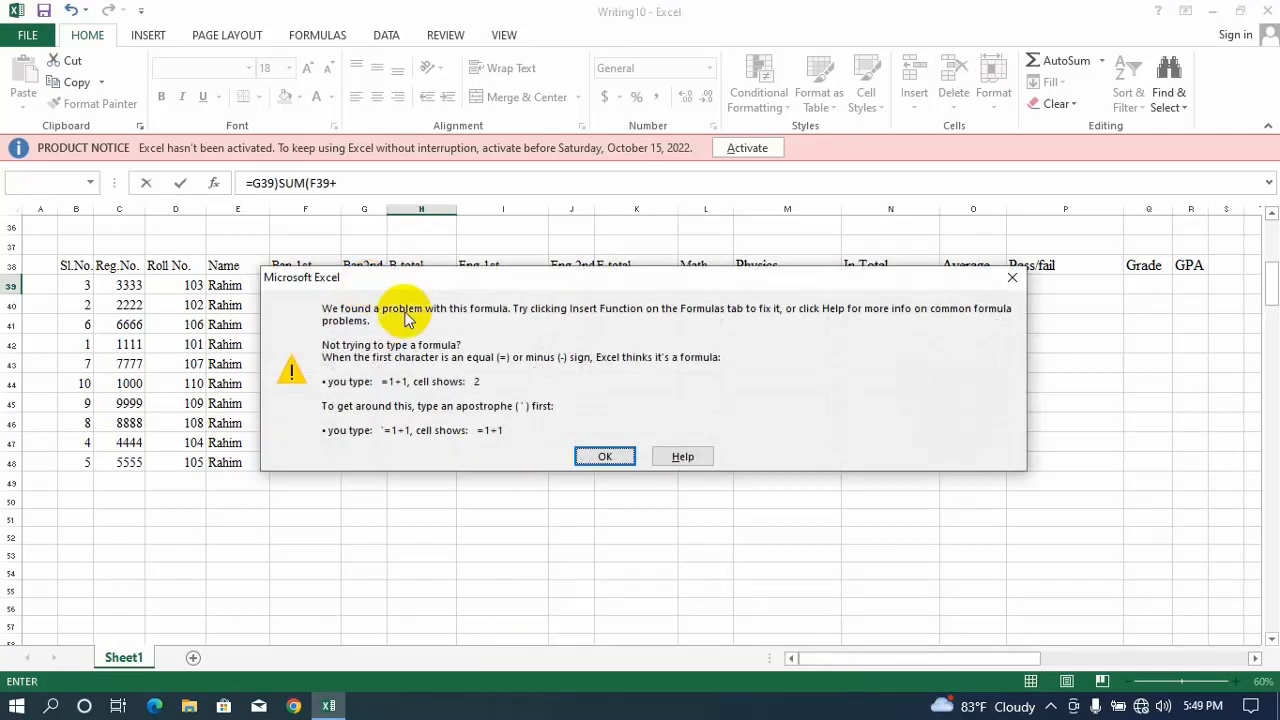
pyautogui.click(588, 460)
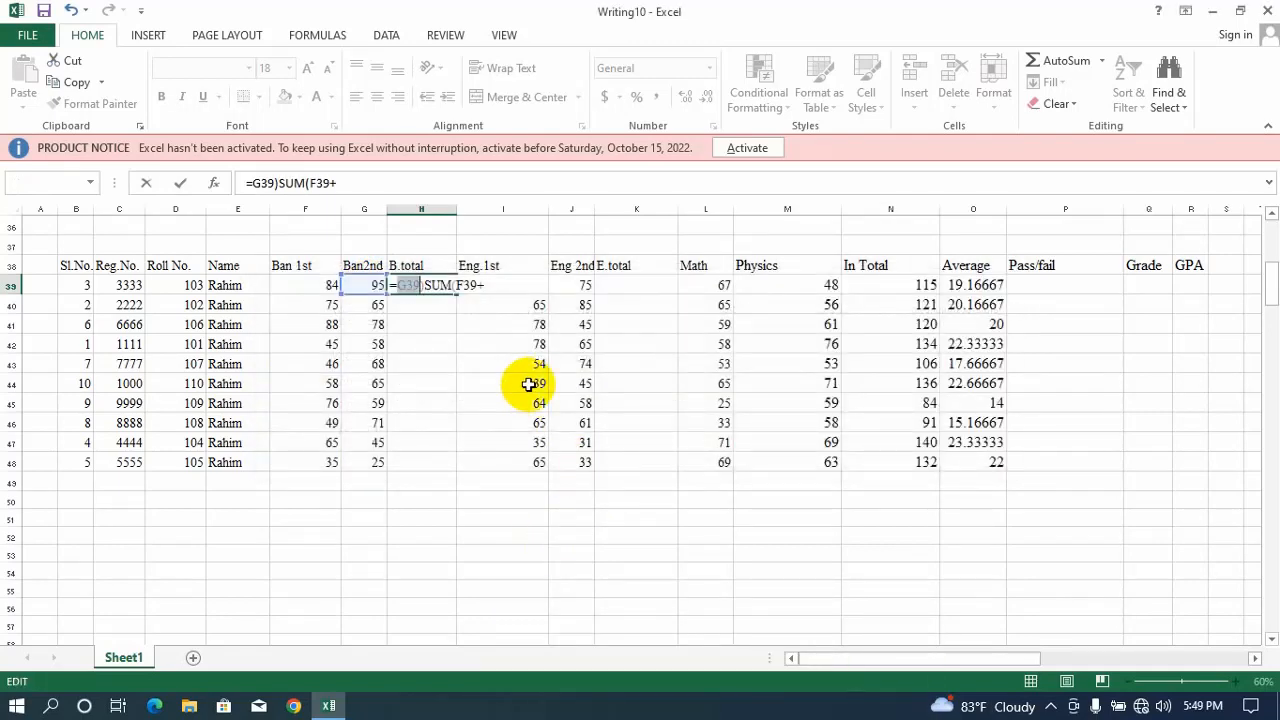
pyautogui.press('Escape')
# Enter =SUM(F39+G39) in H39 for B.total and fill the formula down through H48
pyautogui.write('=sum')
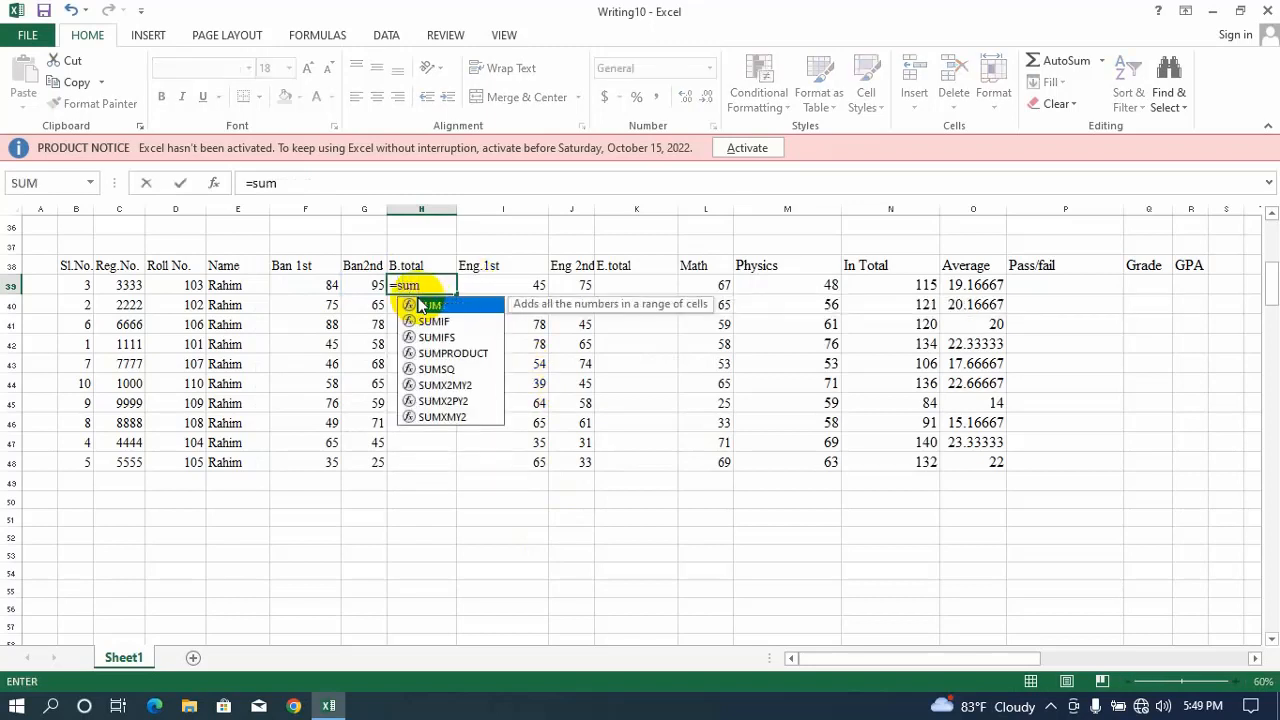
pyautogui.doubleClick(421, 305)
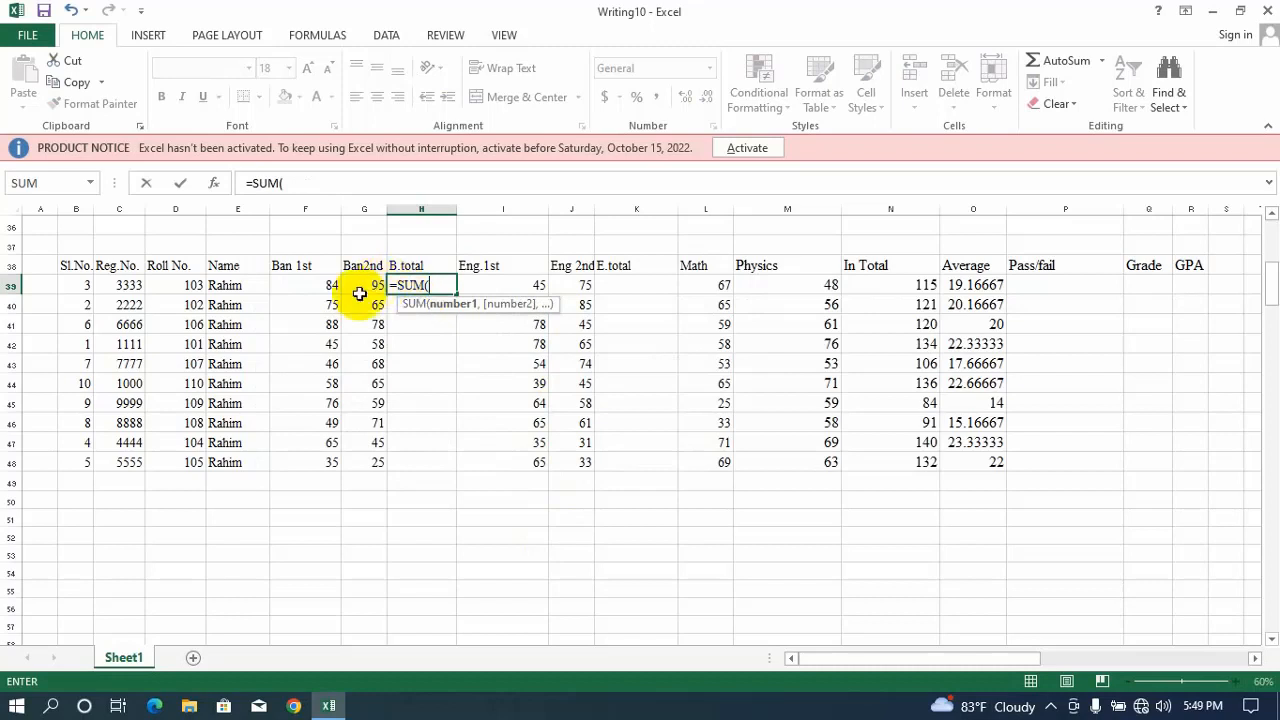
pyautogui.click(329, 285)
pyautogui.write('+')
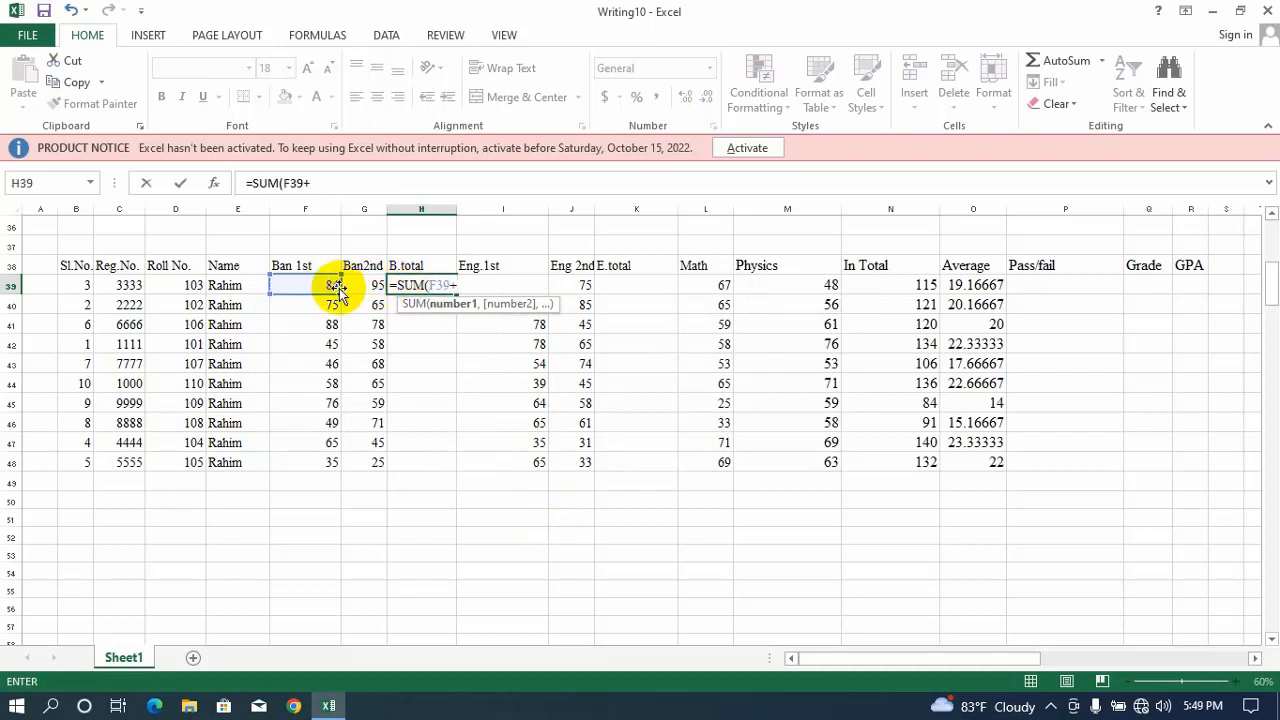
pyautogui.click(352, 288)
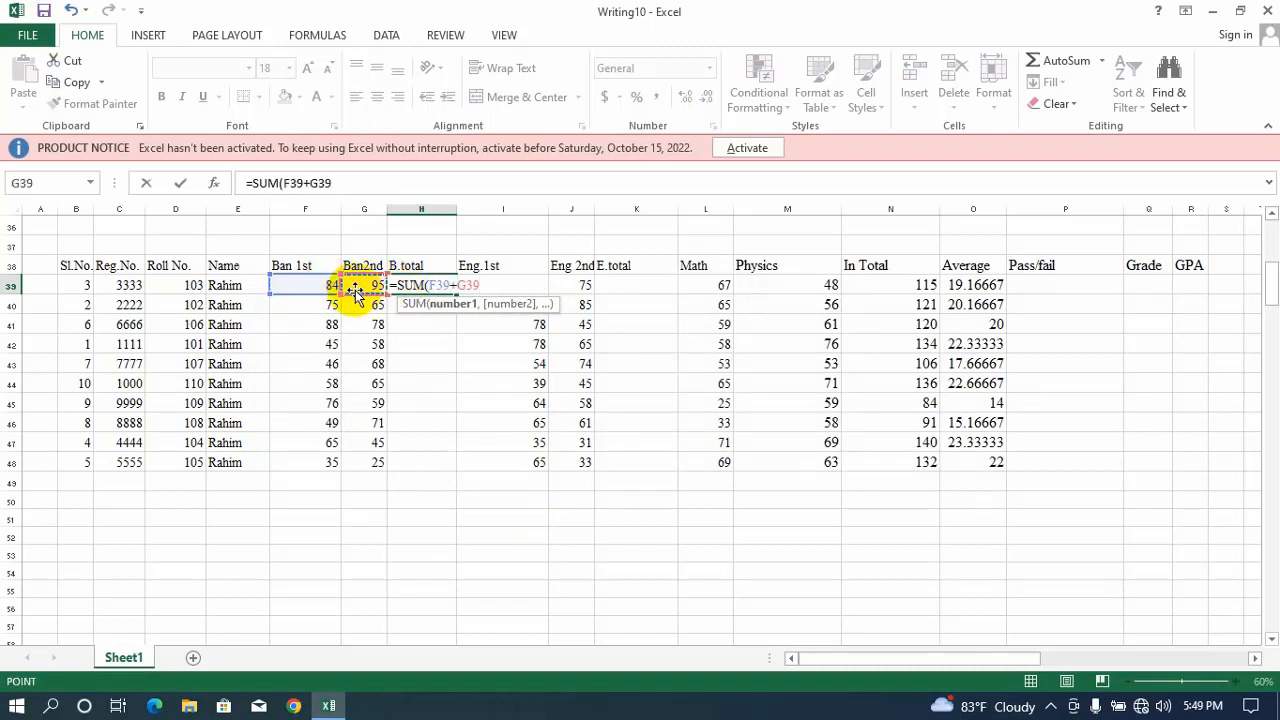
pyautogui.write(')\\')
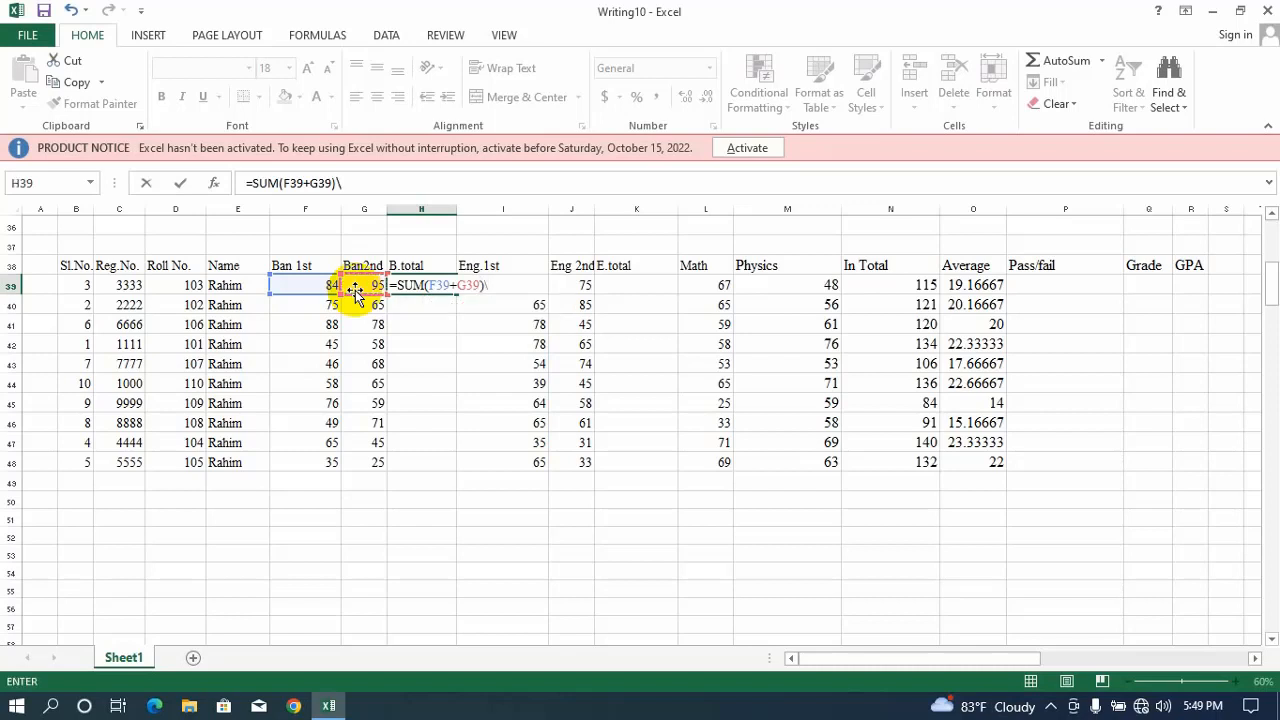
pyautogui.press('Return')
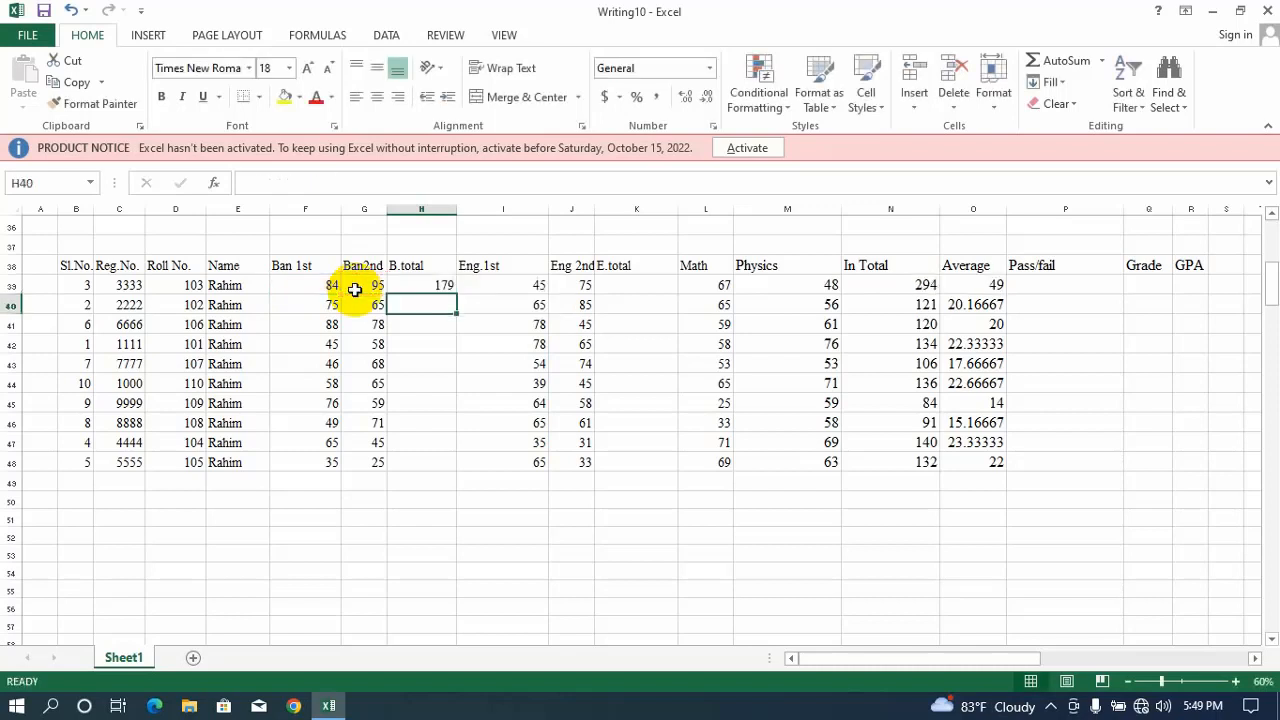
pyautogui.click(435, 286)
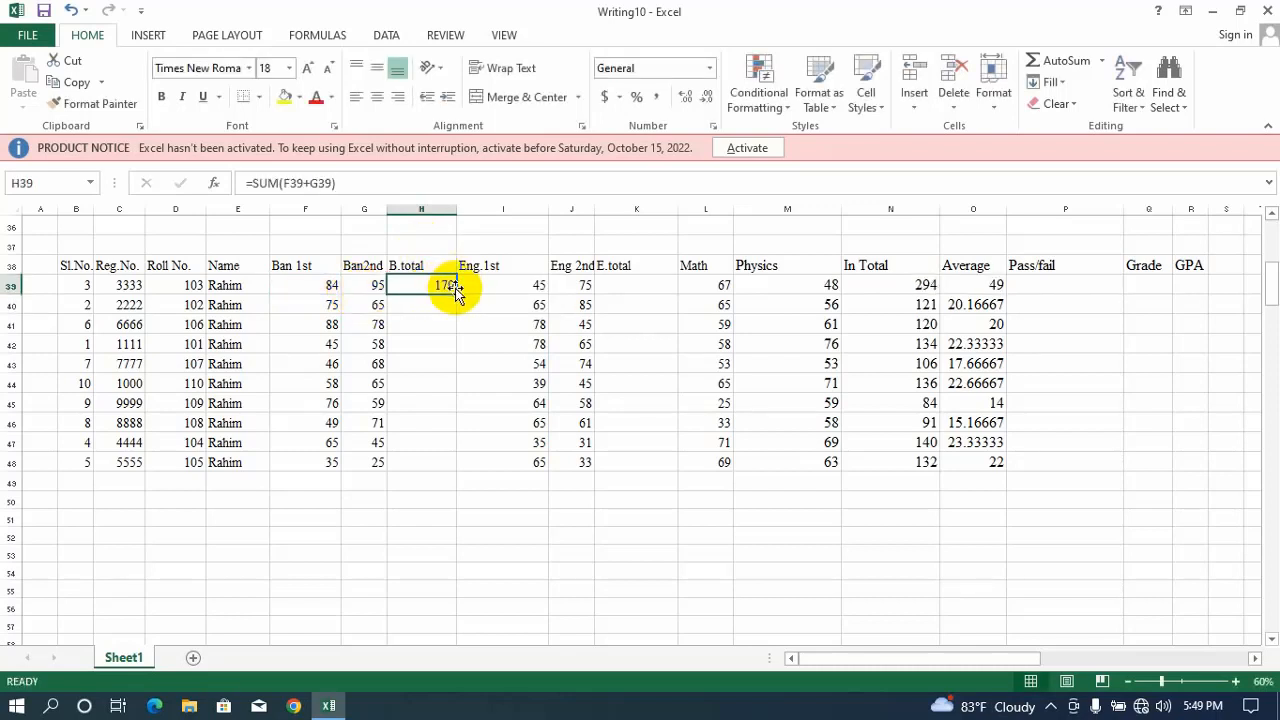
pyautogui.moveTo(455, 295); pyautogui.dragTo(432, 467)
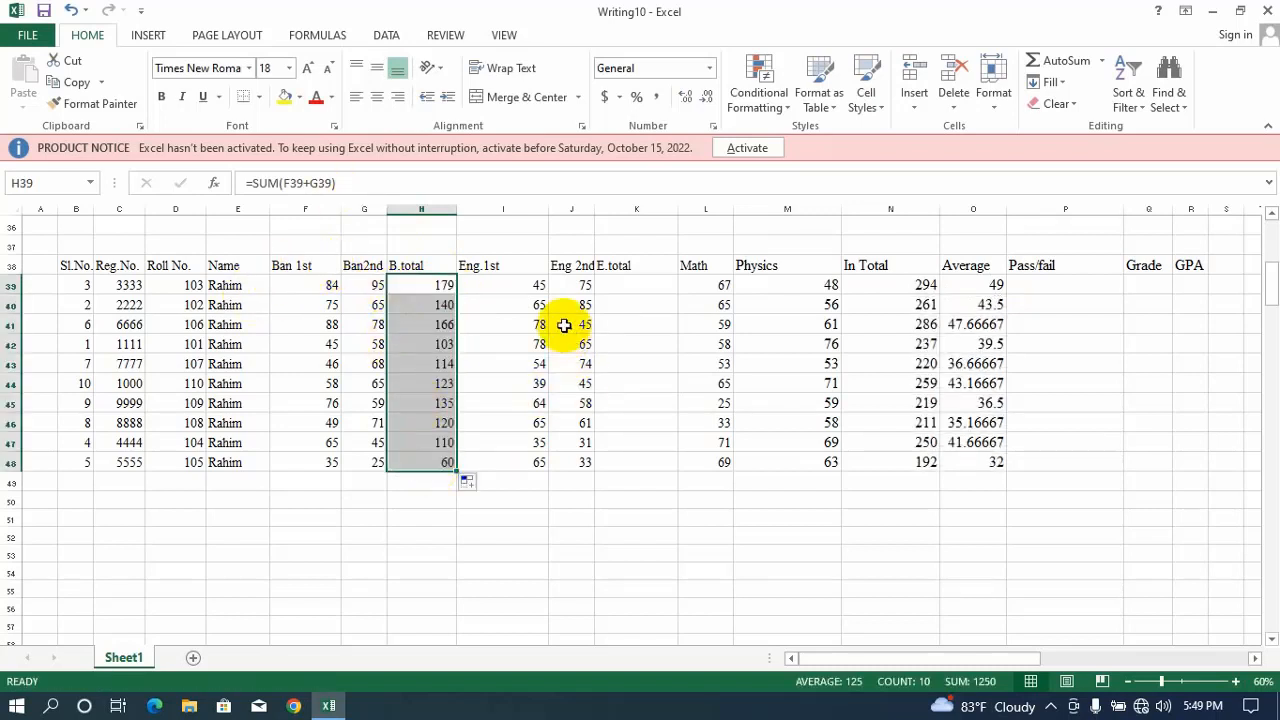
# Enter =SUM(I39+J39) in K39 to total the first student's Eng.1st and Eng 2nd marks
pyautogui.click(506, 285)
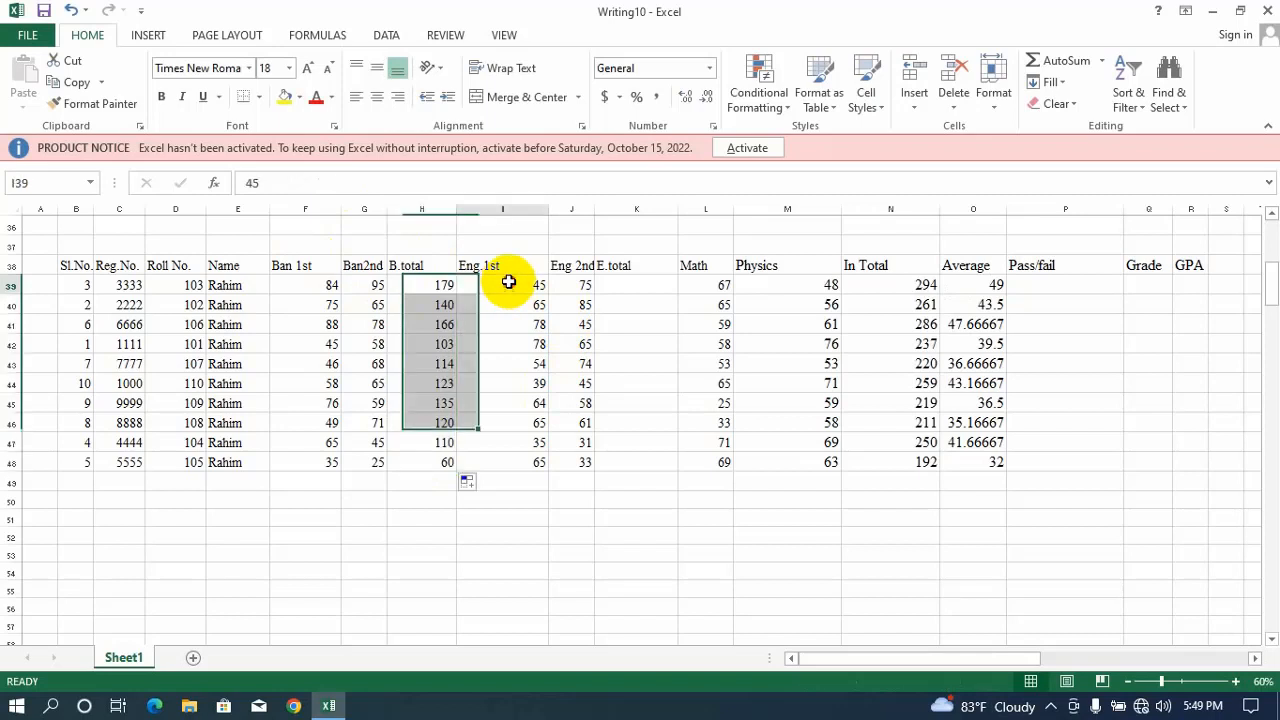
pyautogui.click(636, 287)
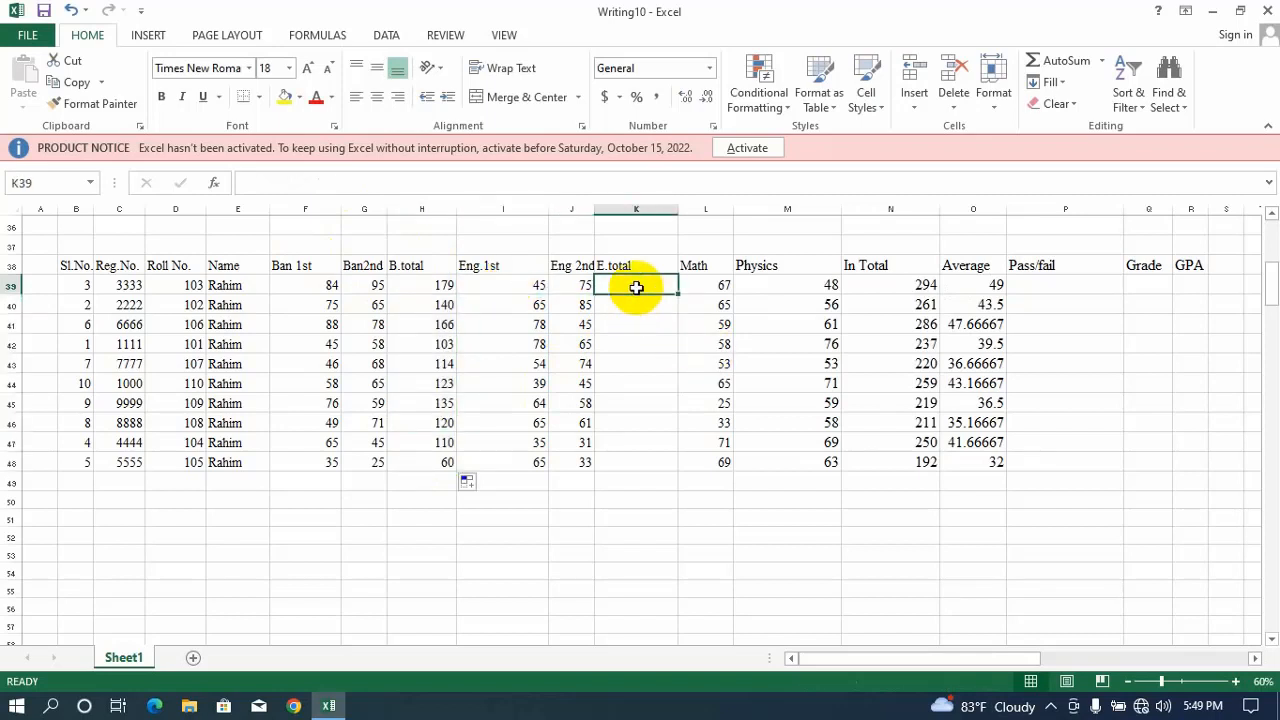
pyautogui.write('=s')
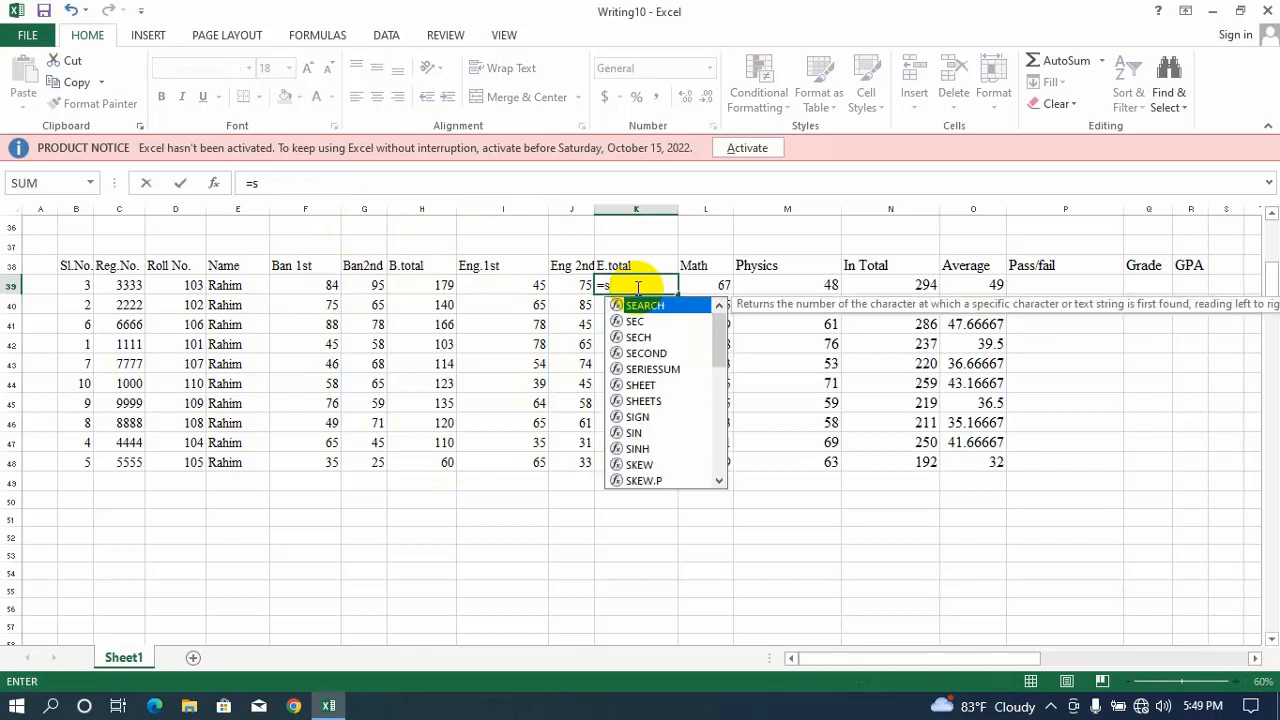
pyautogui.write('um')
pyautogui.press('Tab')
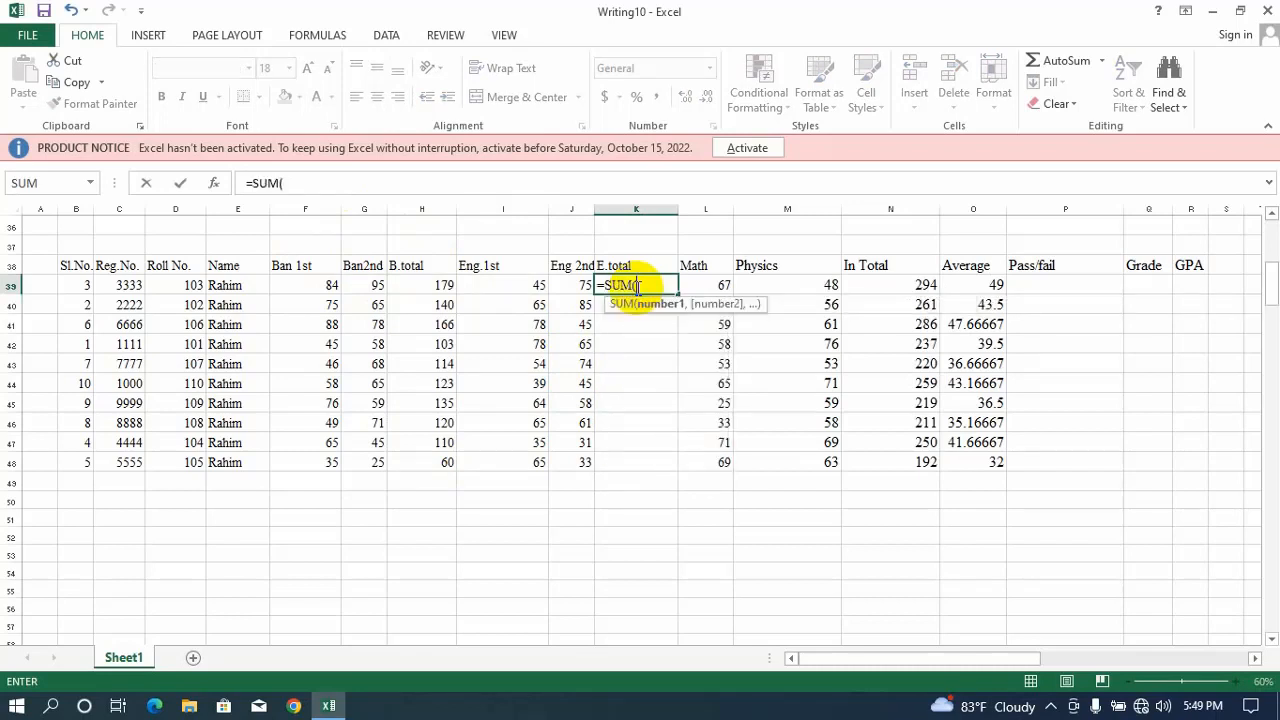
pyautogui.click(524, 288)
pyautogui.write('+')
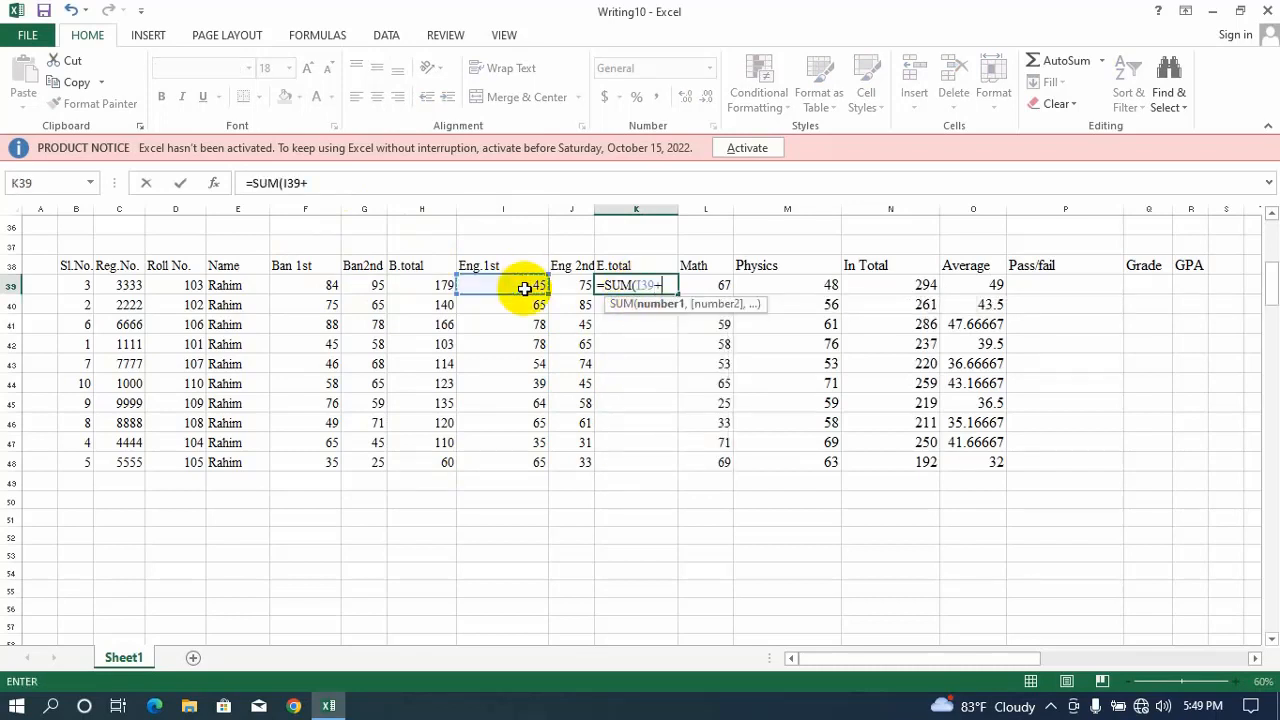
pyautogui.click(576, 287)
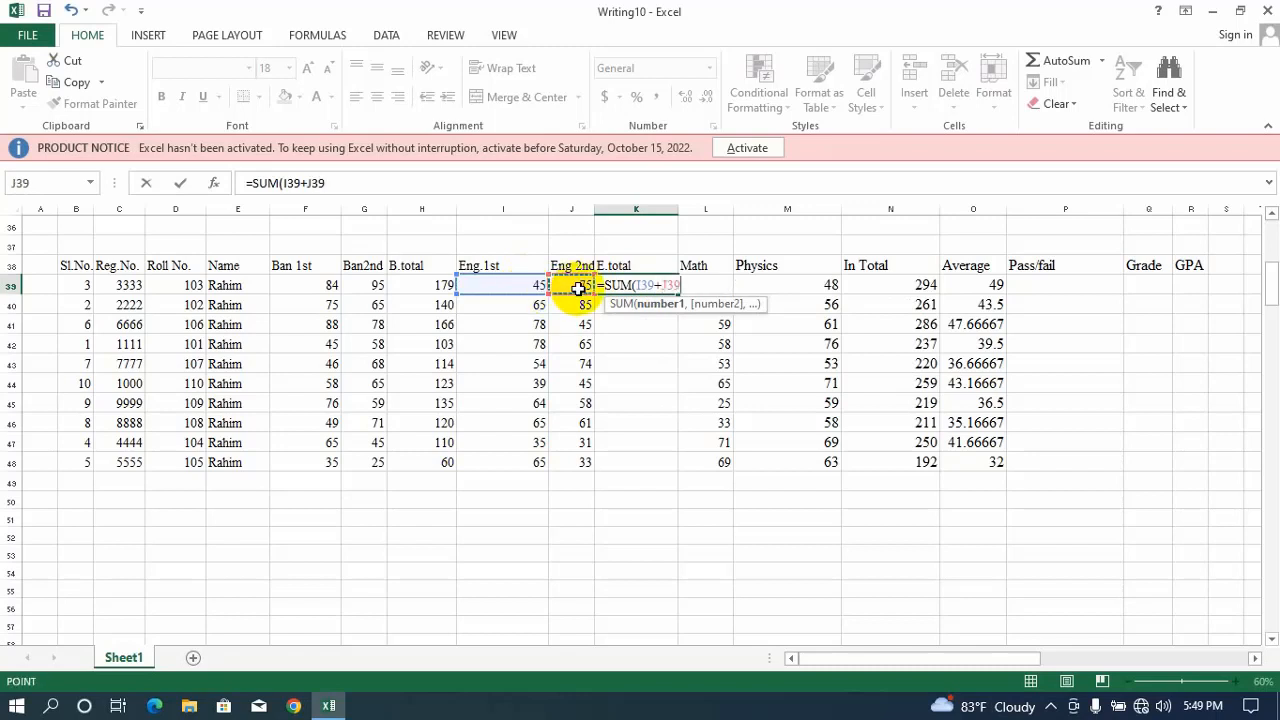
pyautogui.write(')')
pyautogui.press('Return')
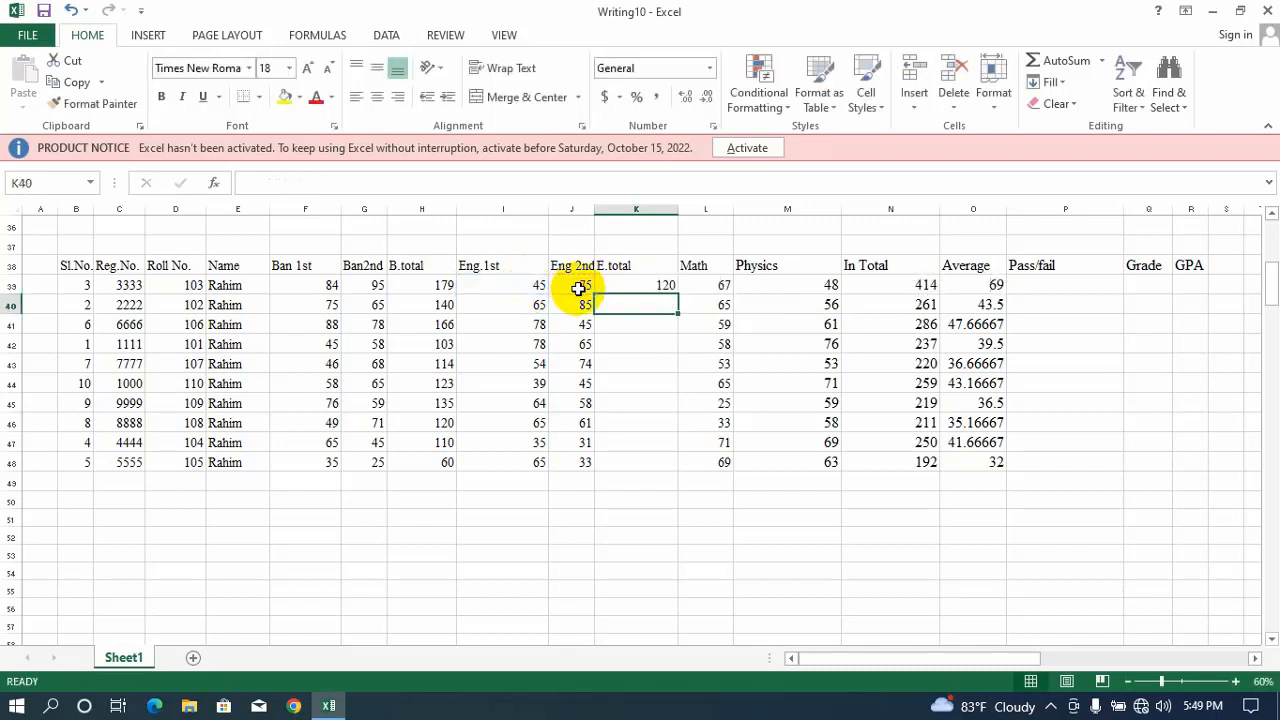
# Fill the E.total formula from K39 down through K48 and clear the In Total values in N39:N48
pyautogui.click(654, 286)
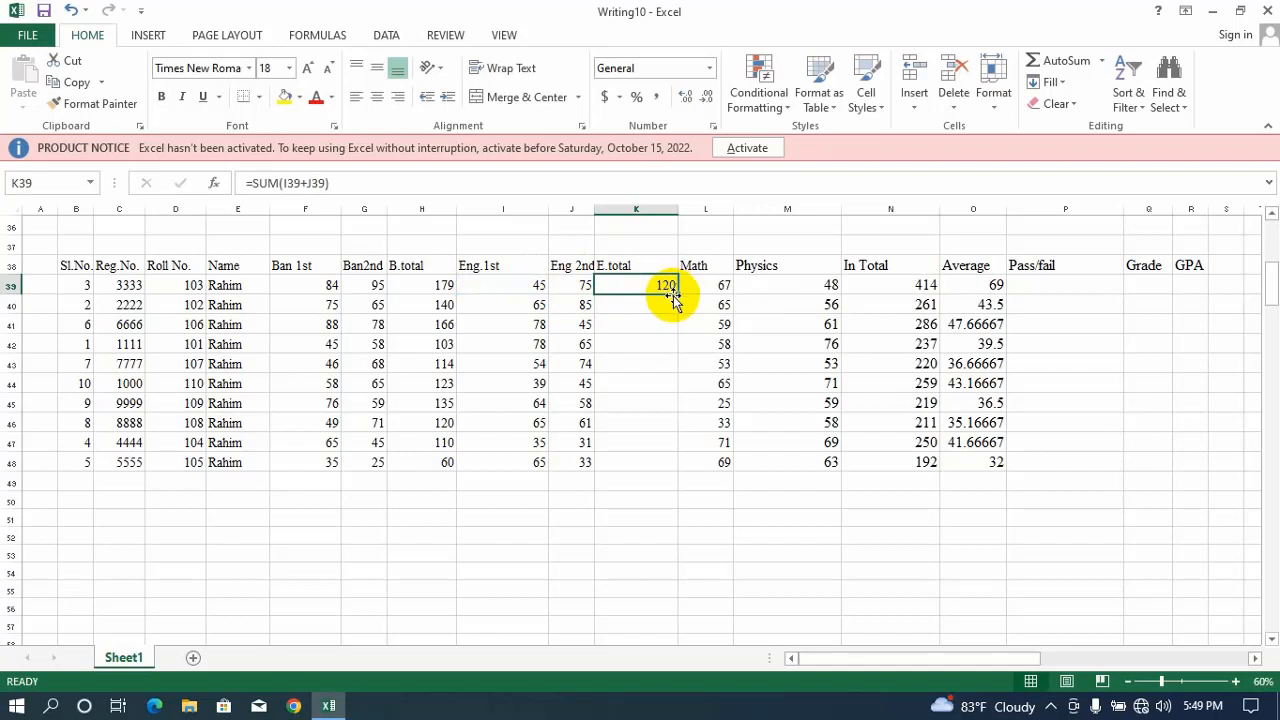
pyautogui.moveTo(676, 294); pyautogui.dragTo(674, 472)
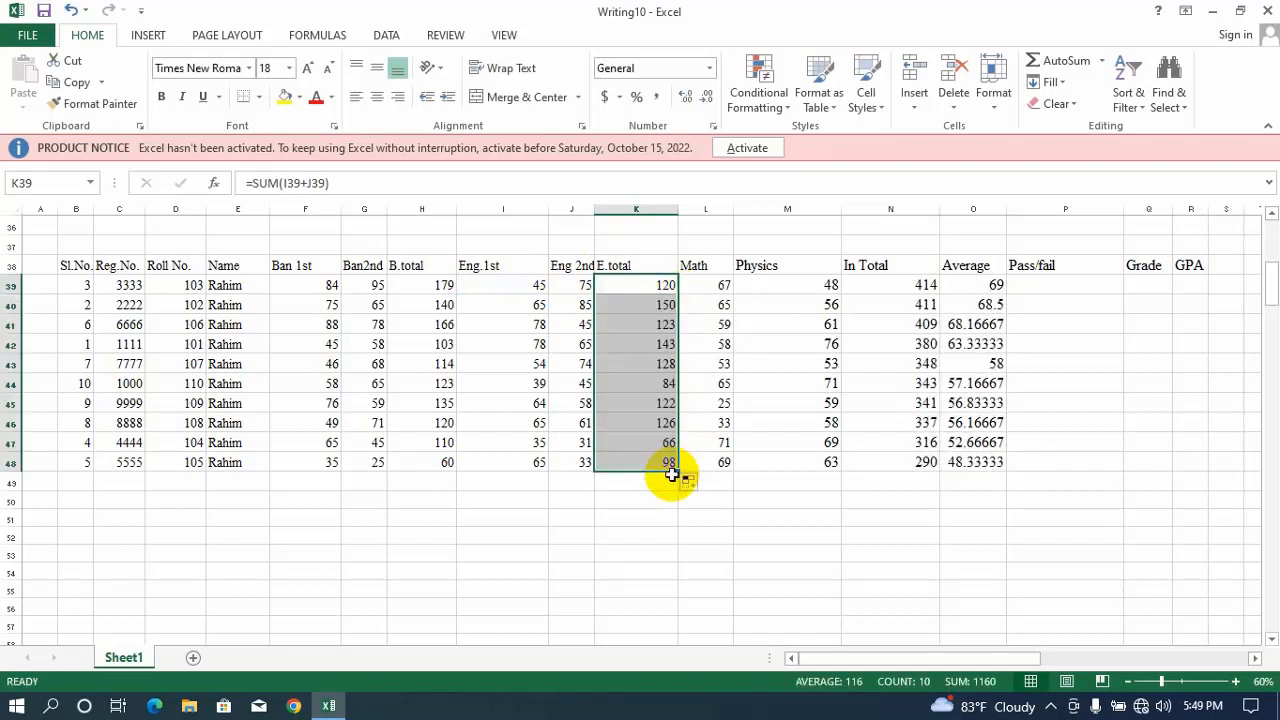
pyautogui.click(891, 284)
pyautogui.moveTo(892, 284); pyautogui.dragTo(897, 463)
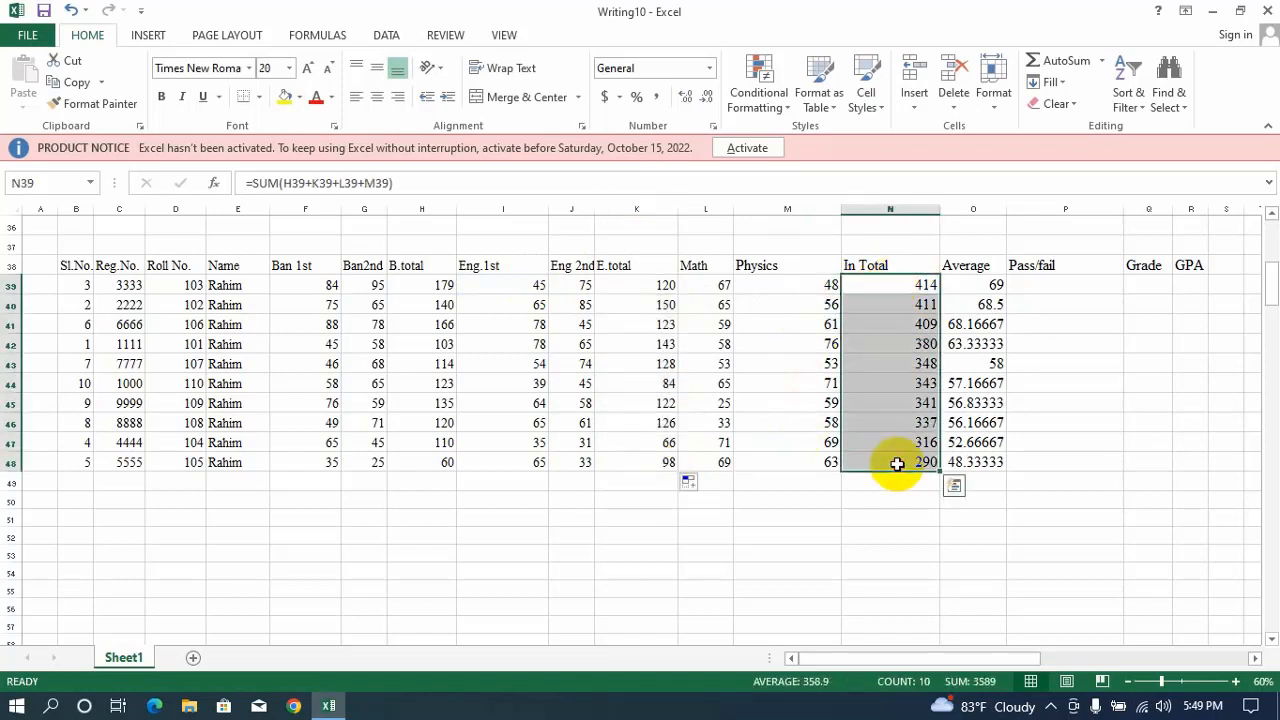
pyautogui.press('Delete')
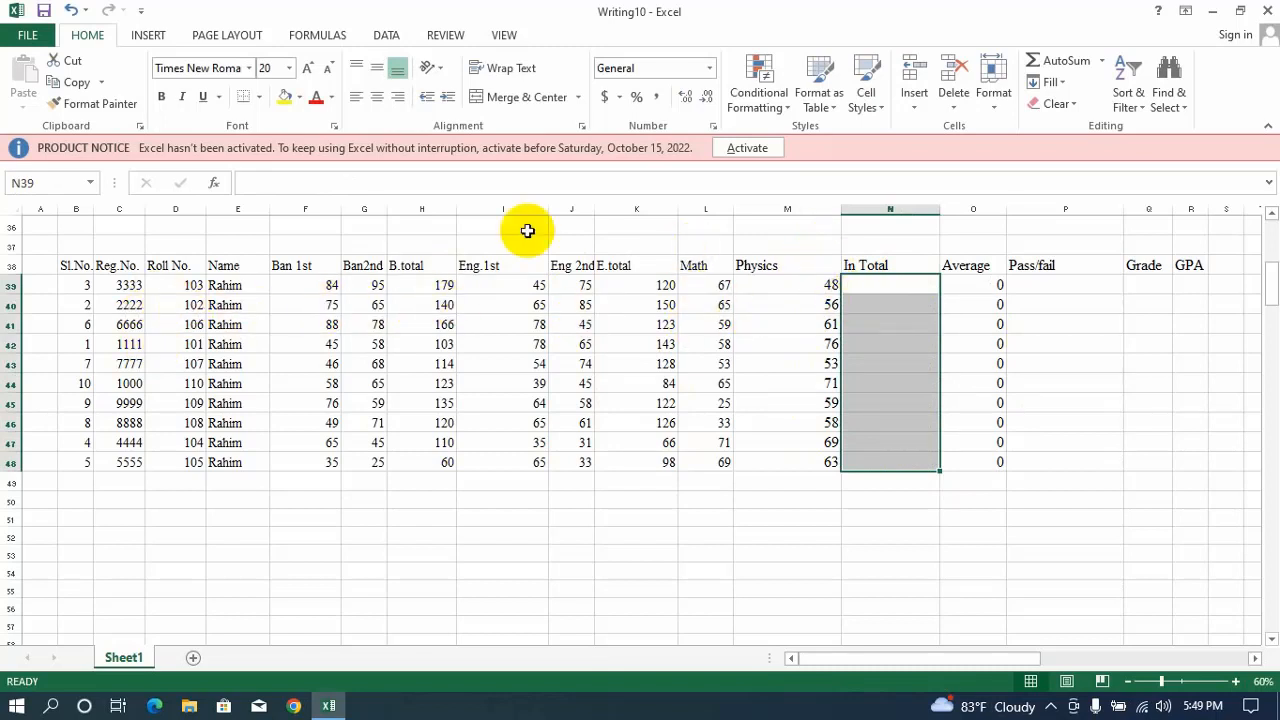
# Enter =SUM(H39+K39+L39+M39) in N39 for In Total and fill the formula down through N48
pyautogui.write('=sum')
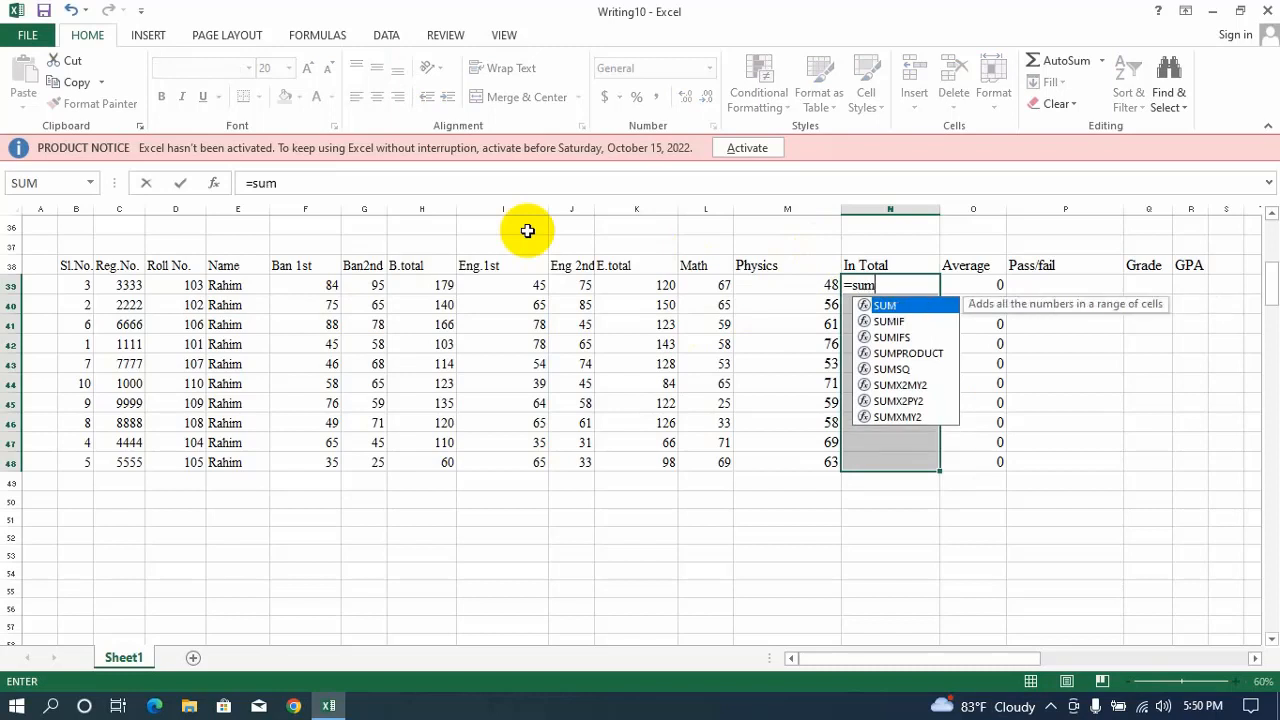
pyautogui.press('Tab')
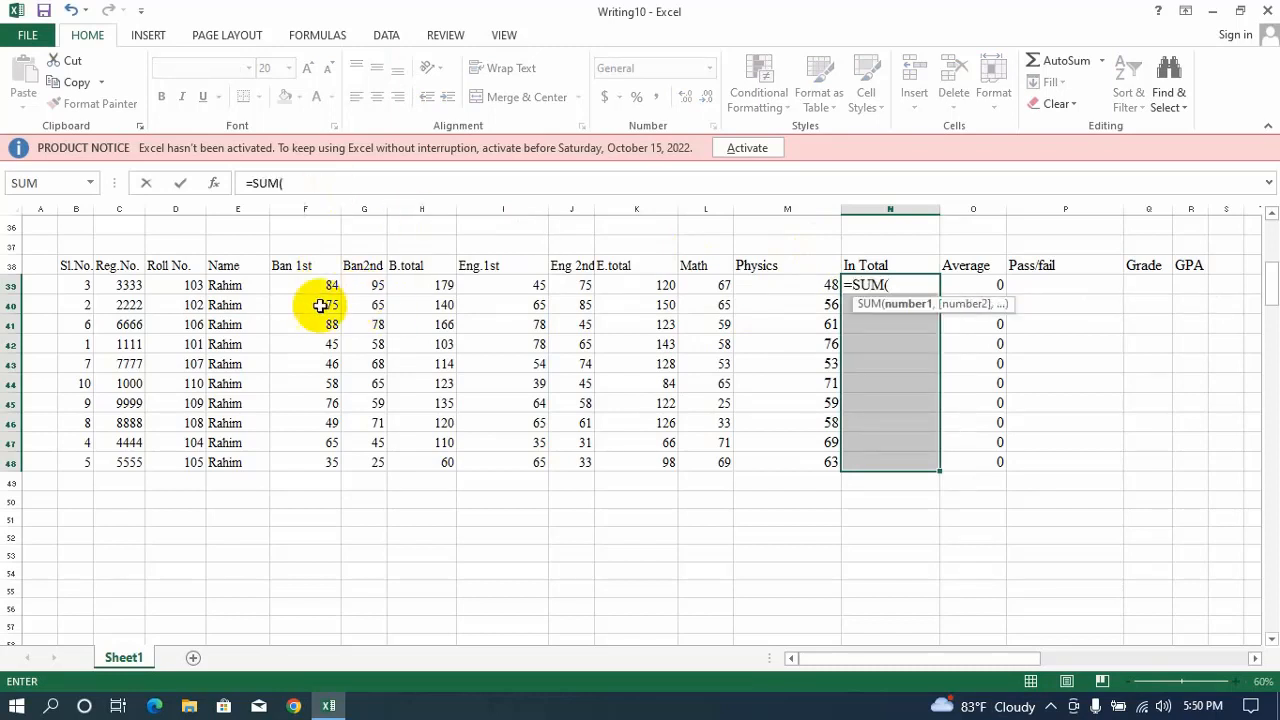
pyautogui.click(427, 288)
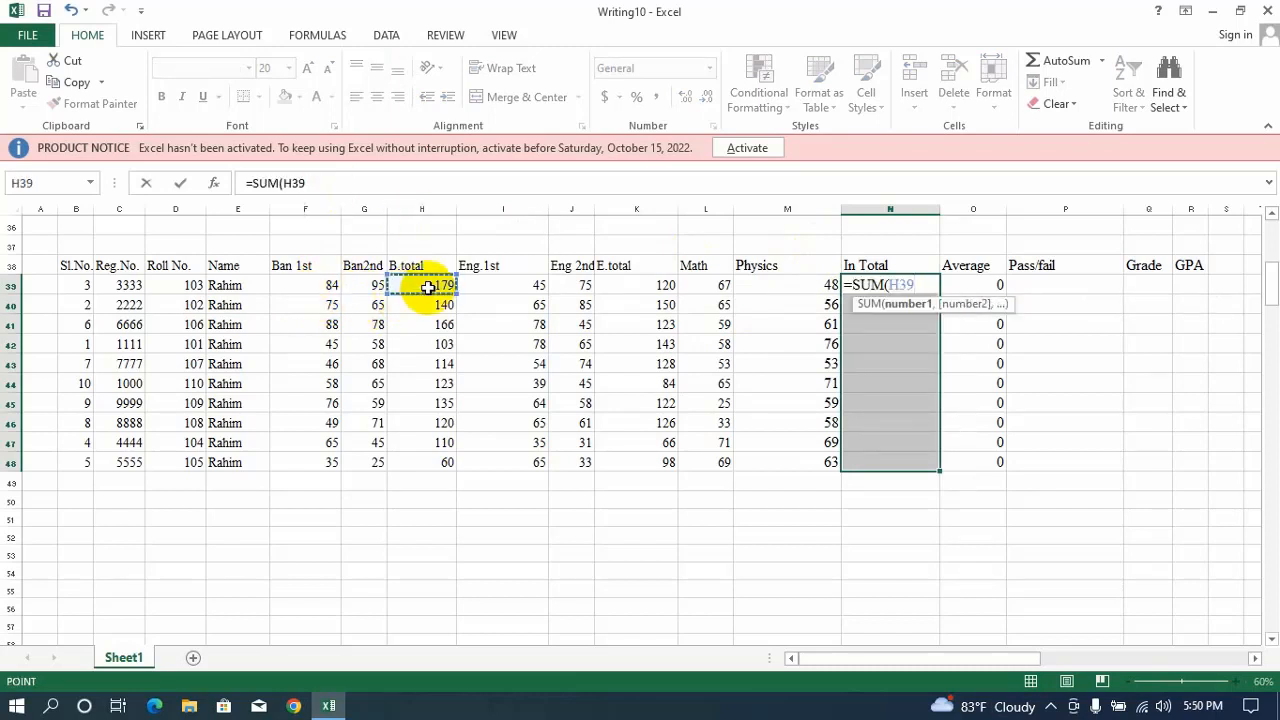
pyautogui.write('+')
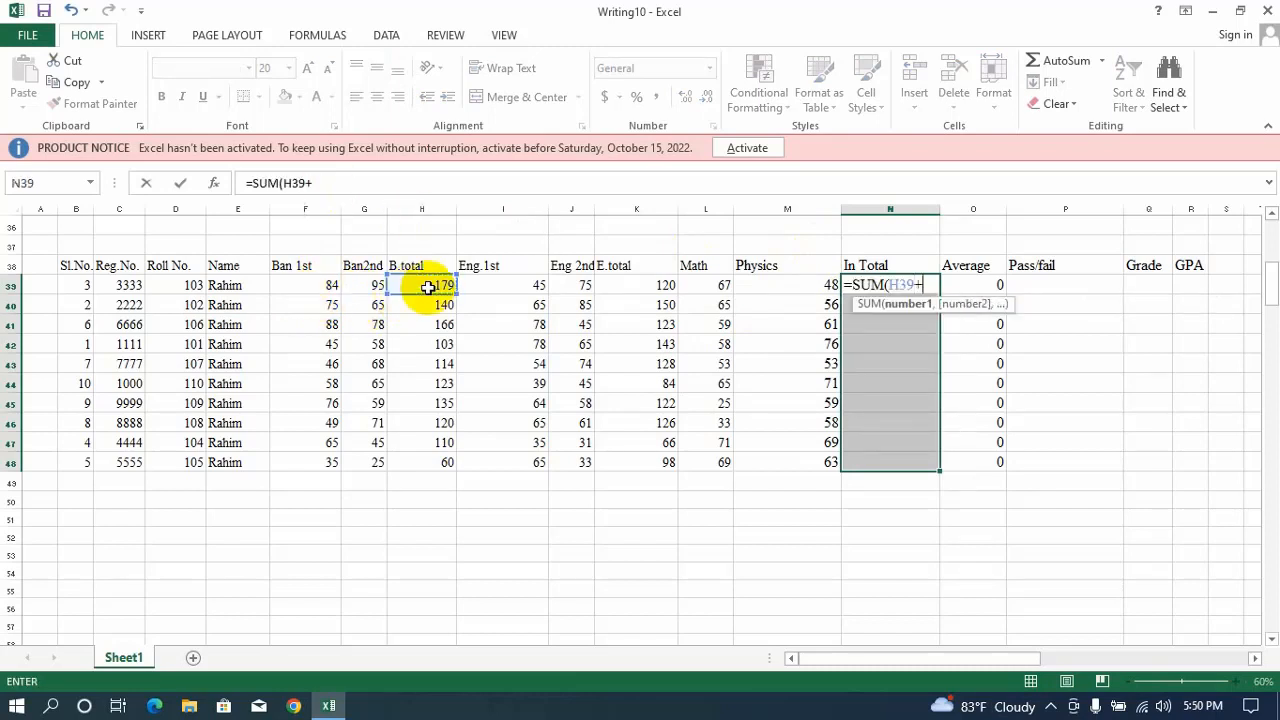
pyautogui.click(613, 289)
pyautogui.write('+')
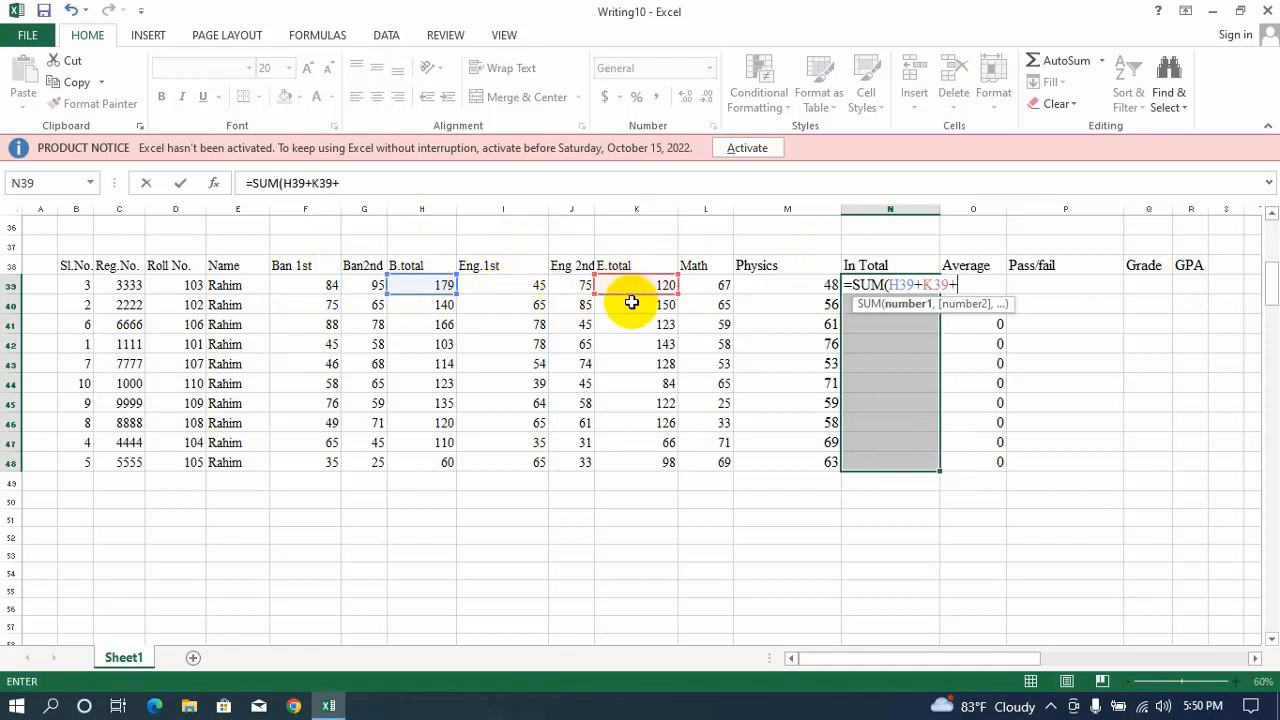
pyautogui.click(724, 285)
pyautogui.write('+')
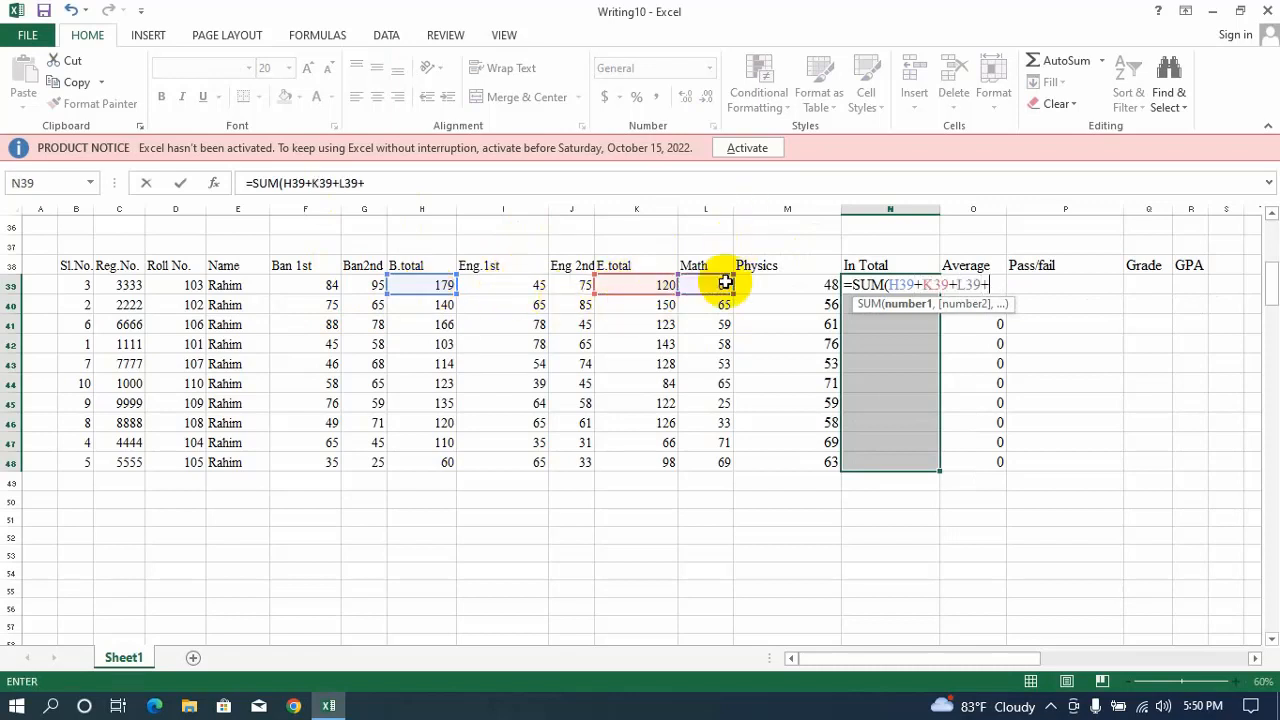
pyautogui.click(750, 284)
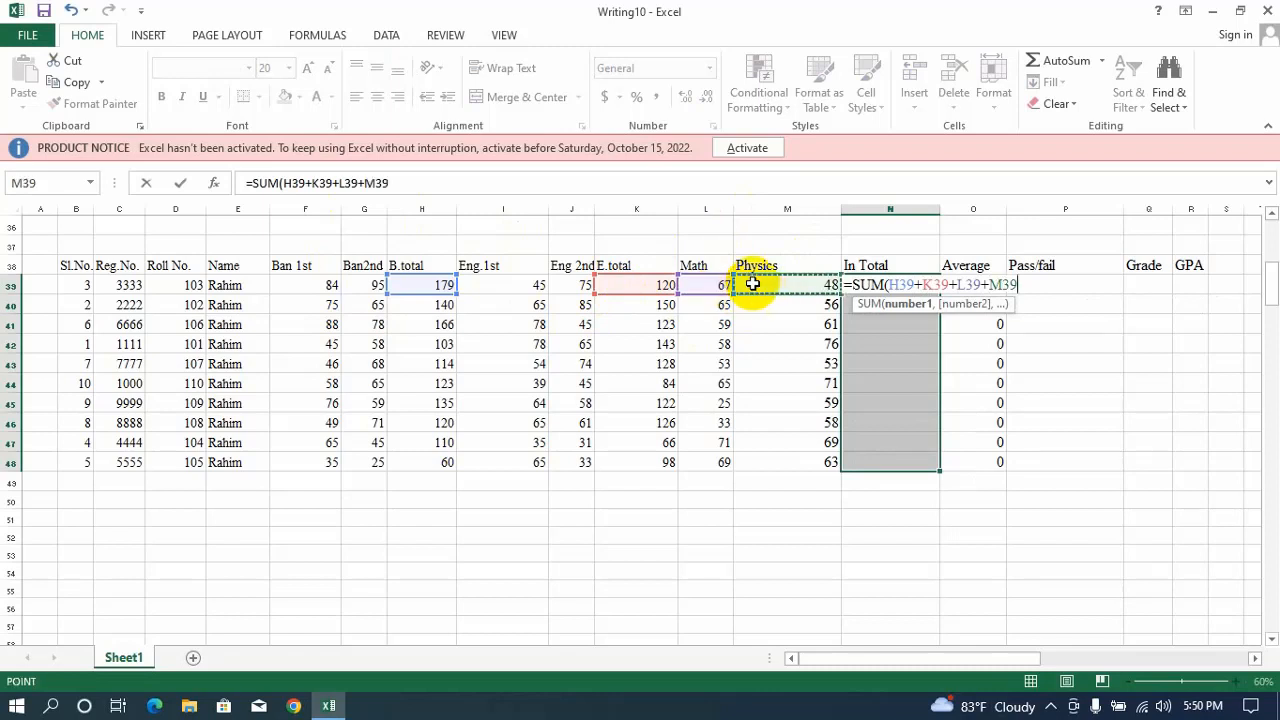
pyautogui.press('Return')
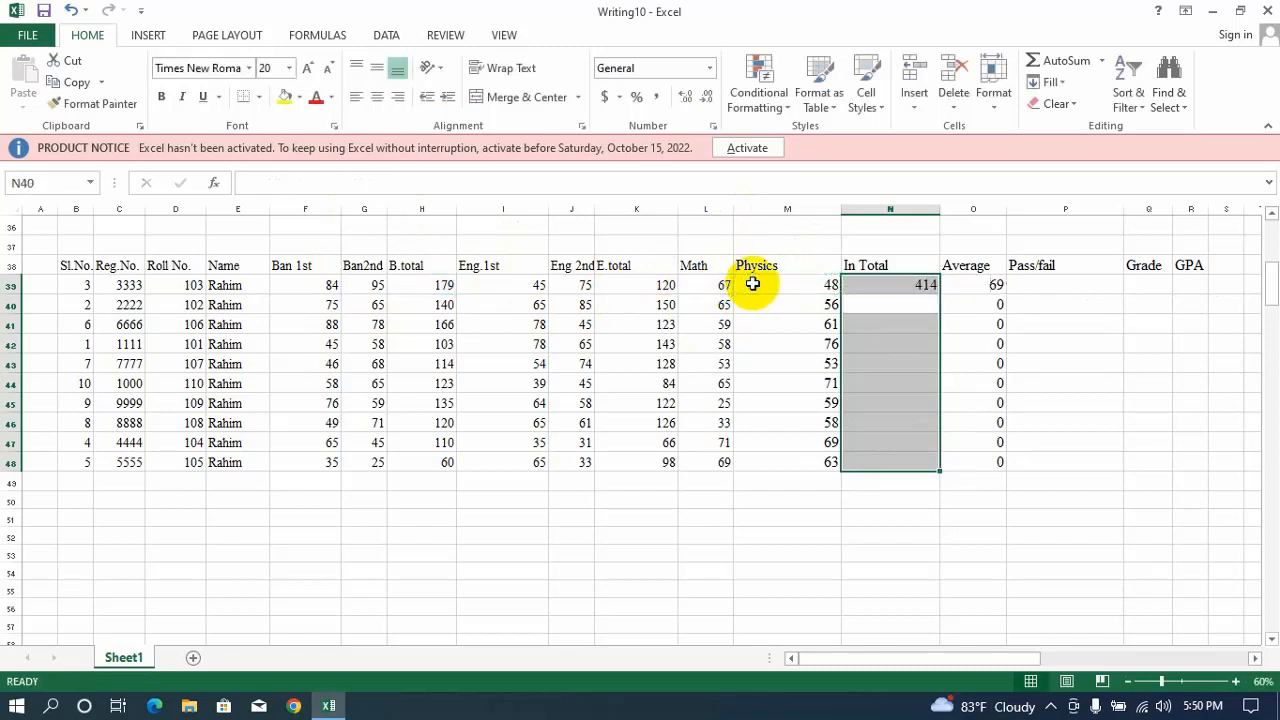
pyautogui.click(906, 283)
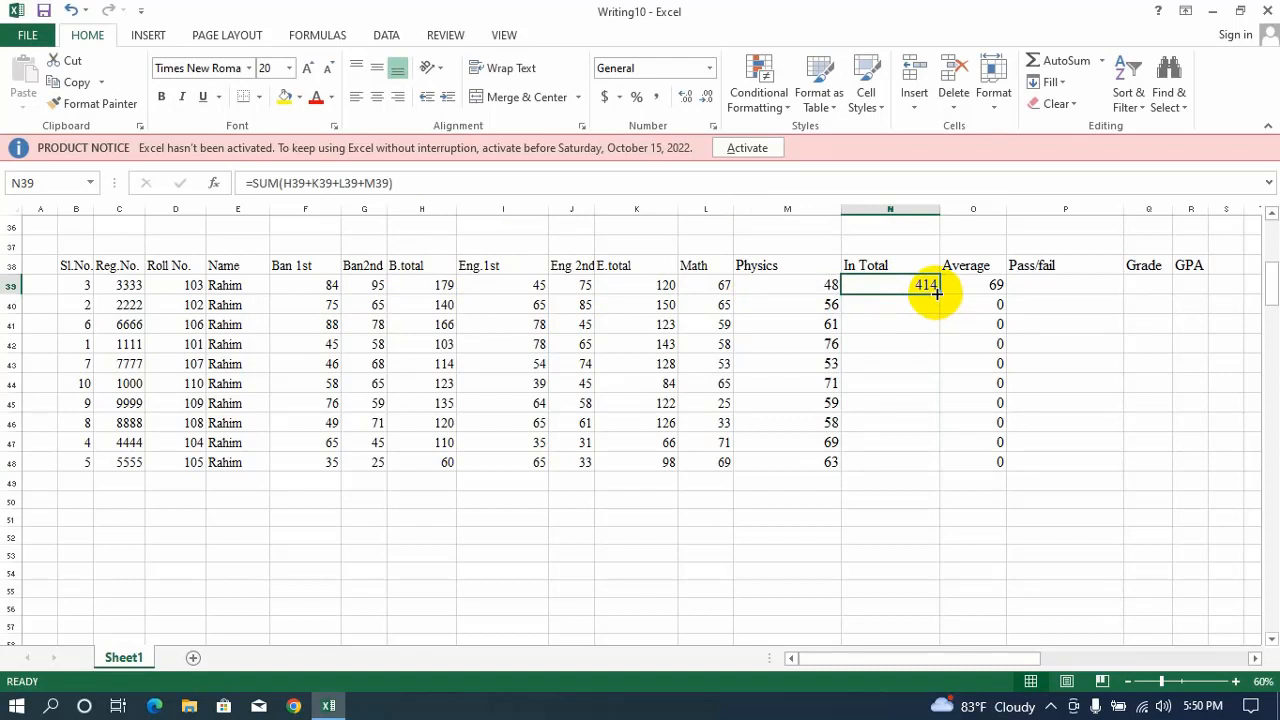
pyautogui.moveTo(936, 292); pyautogui.dragTo(908, 466)
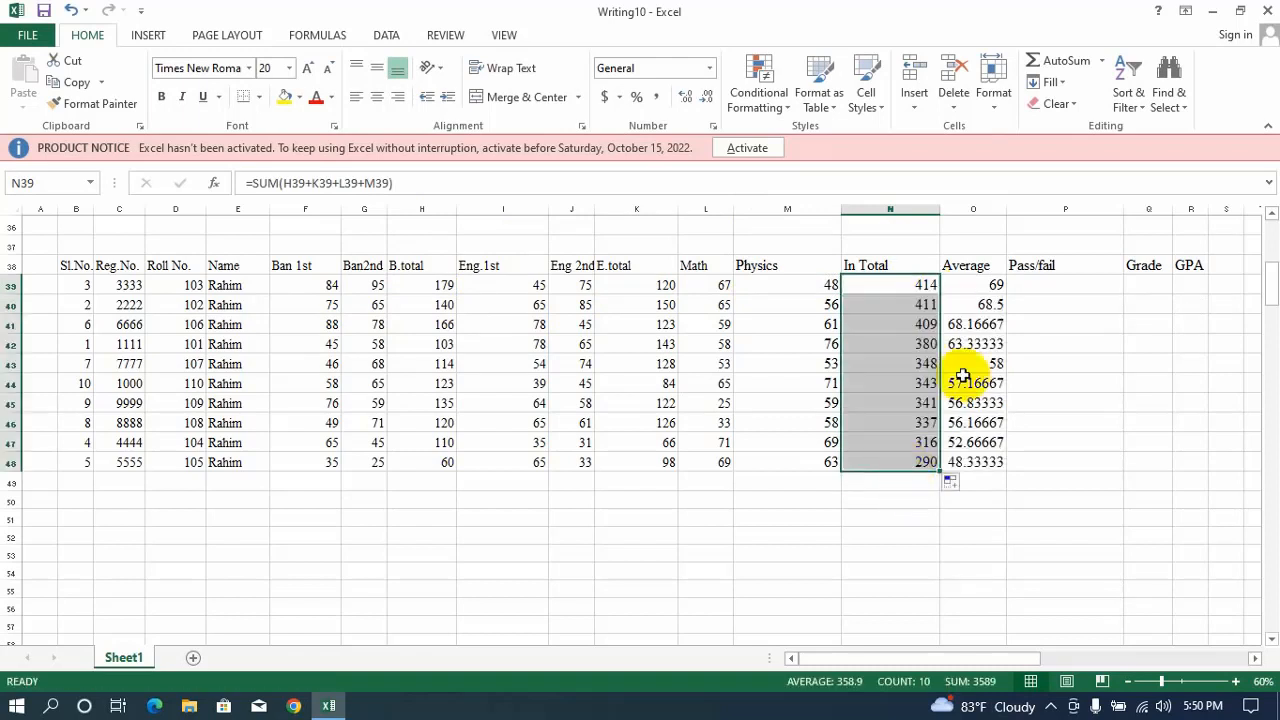
# Clear the Average values in O39:O48
pyautogui.click(994, 288)
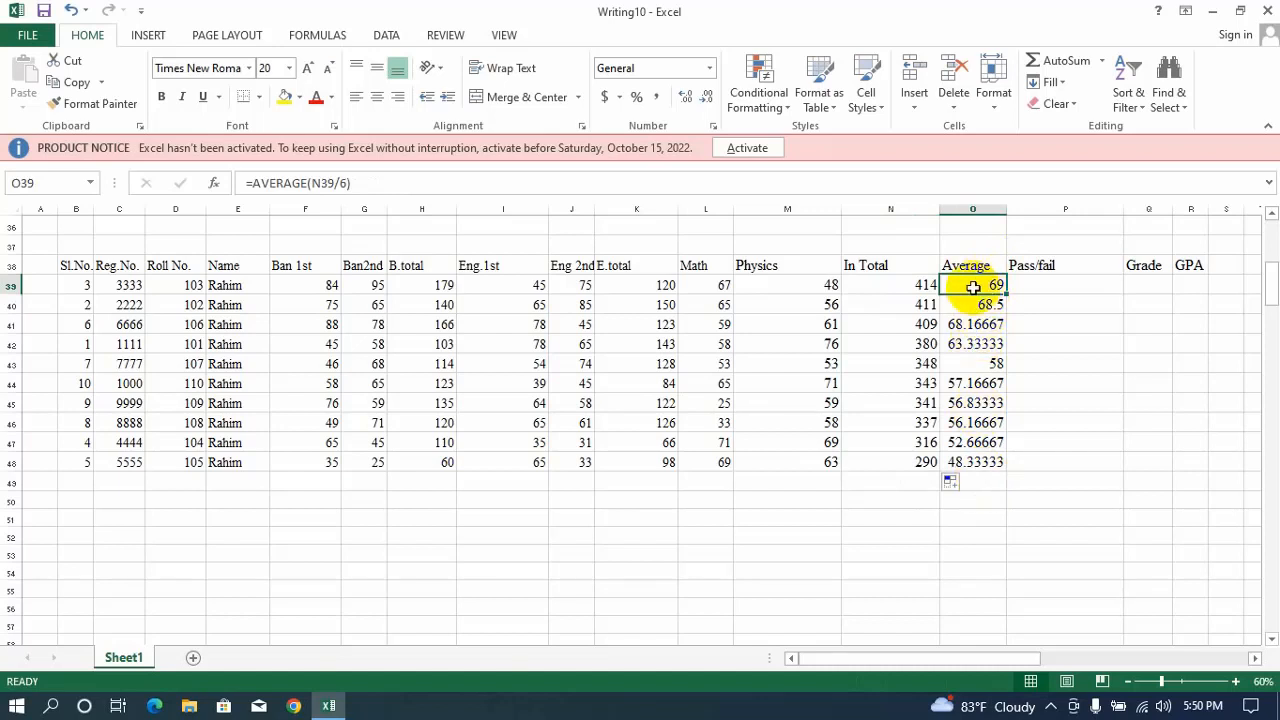
pyautogui.moveTo(986, 280); pyautogui.dragTo(985, 474)
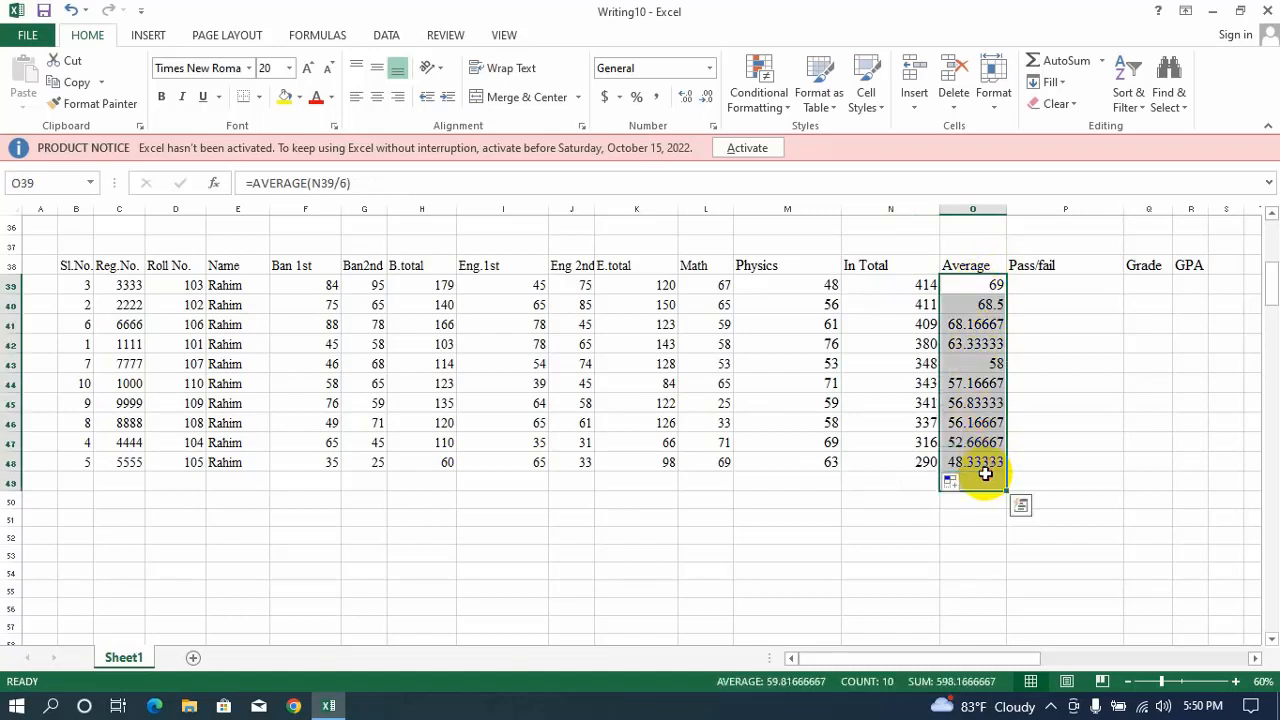
pyautogui.press('Delete')
# Enter =AVERAGE(N39/6) in O39 for the Average column and fill the formula down through O48
pyautogui.click(985, 287)
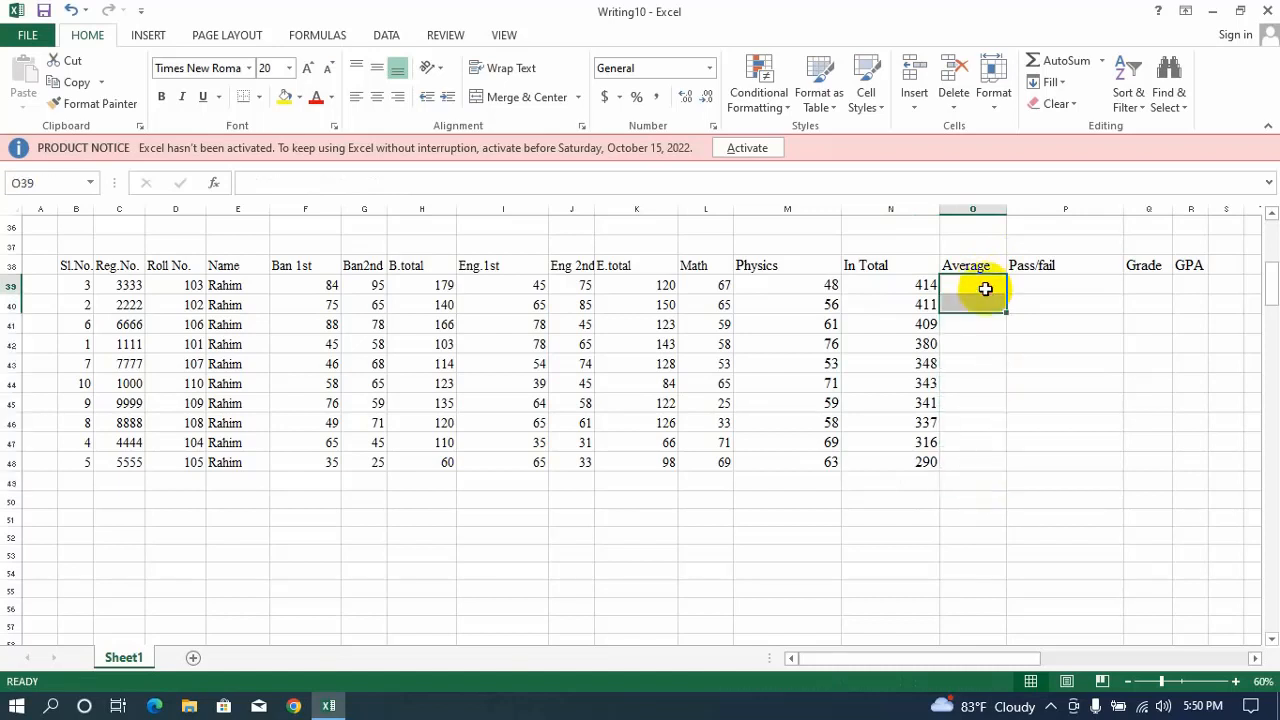
pyautogui.write('=')
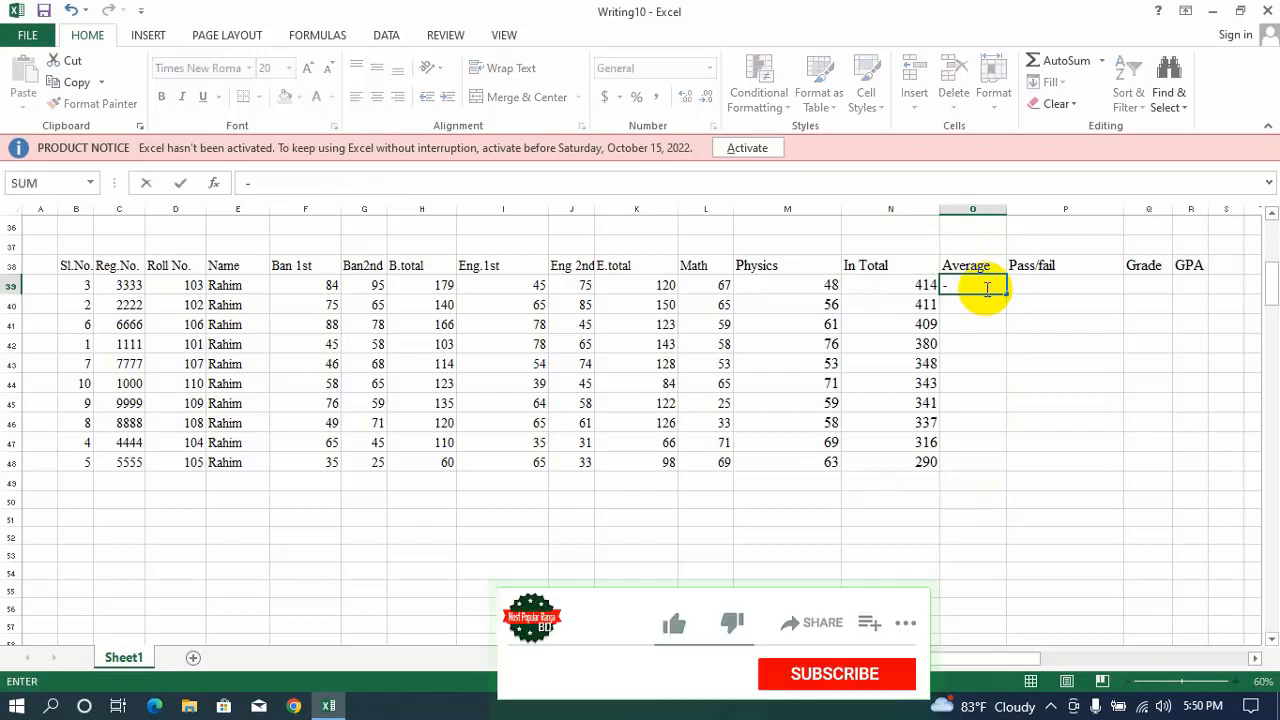
pyautogui.write('av')
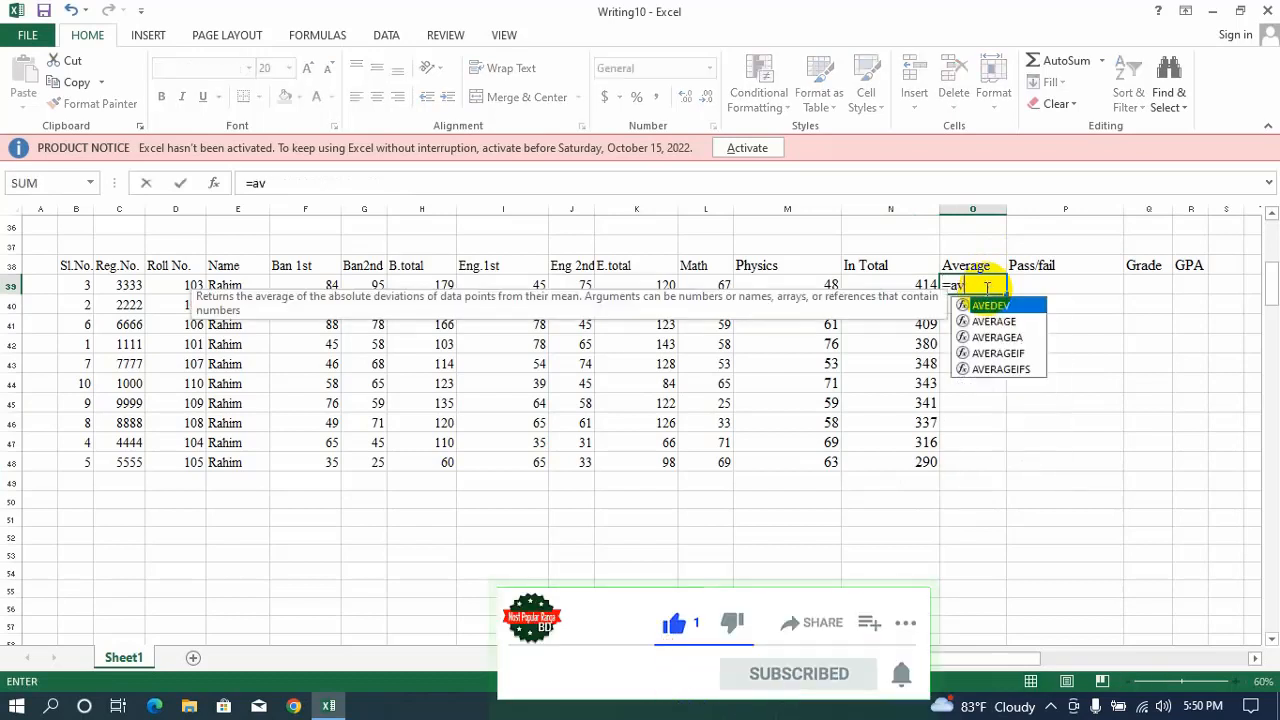
pyautogui.write('erage')
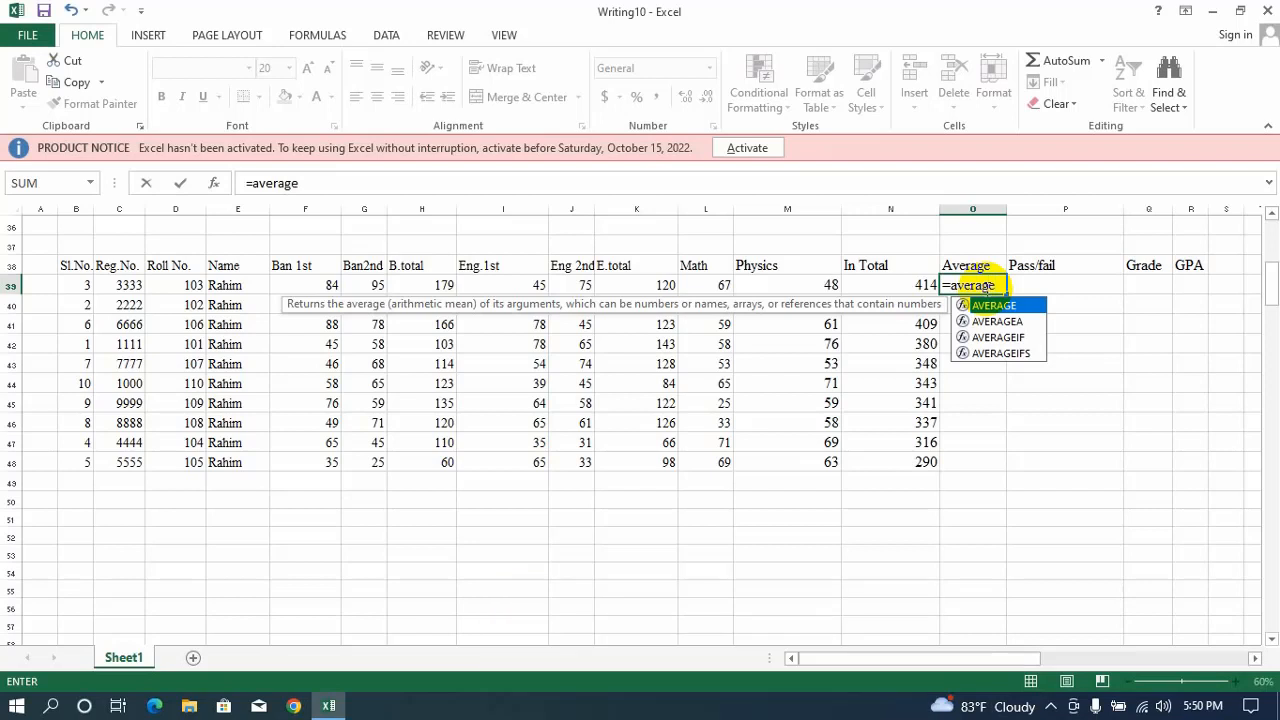
pyautogui.doubleClick(992, 304)
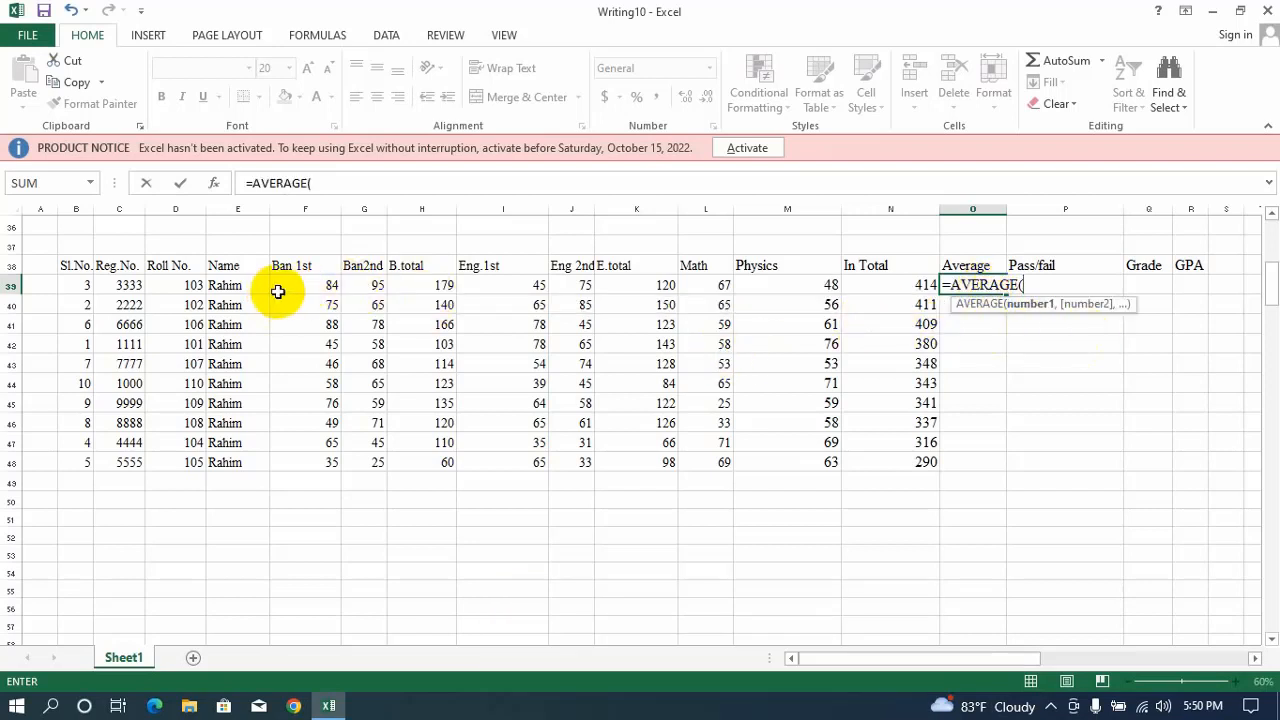
pyautogui.click(900, 288)
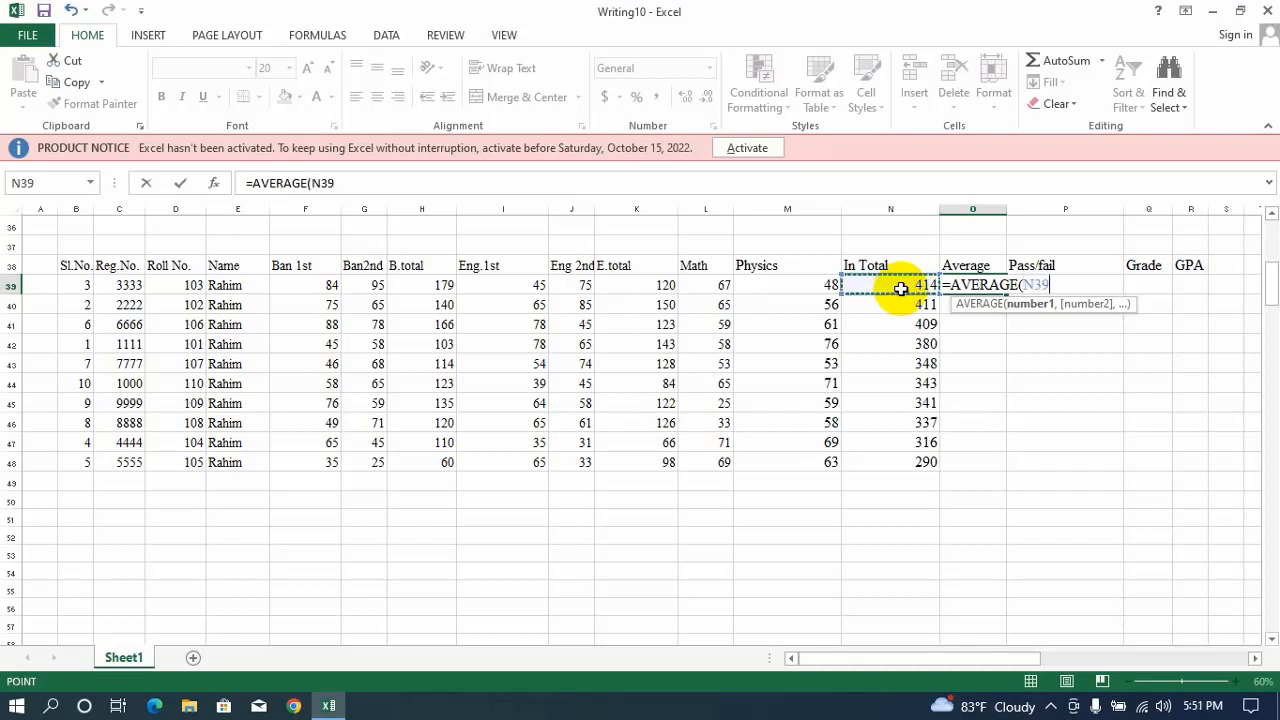
pyautogui.write('/6')
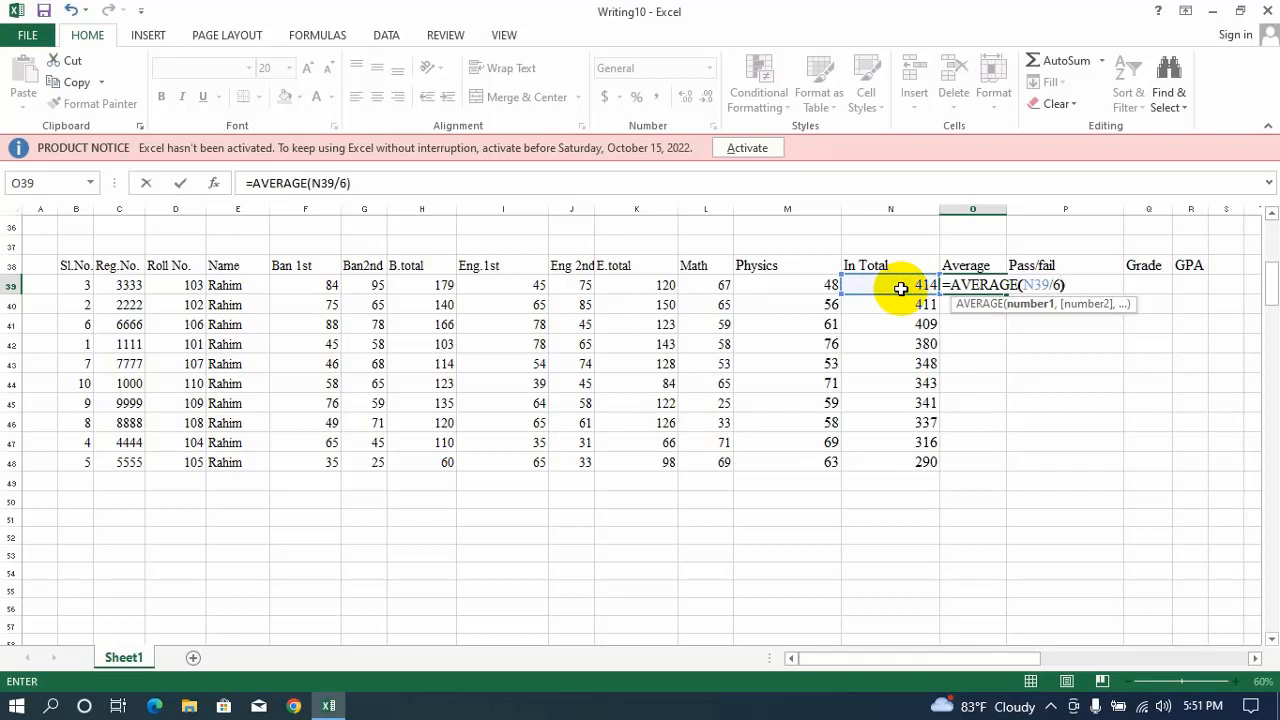
pyautogui.press('Return')
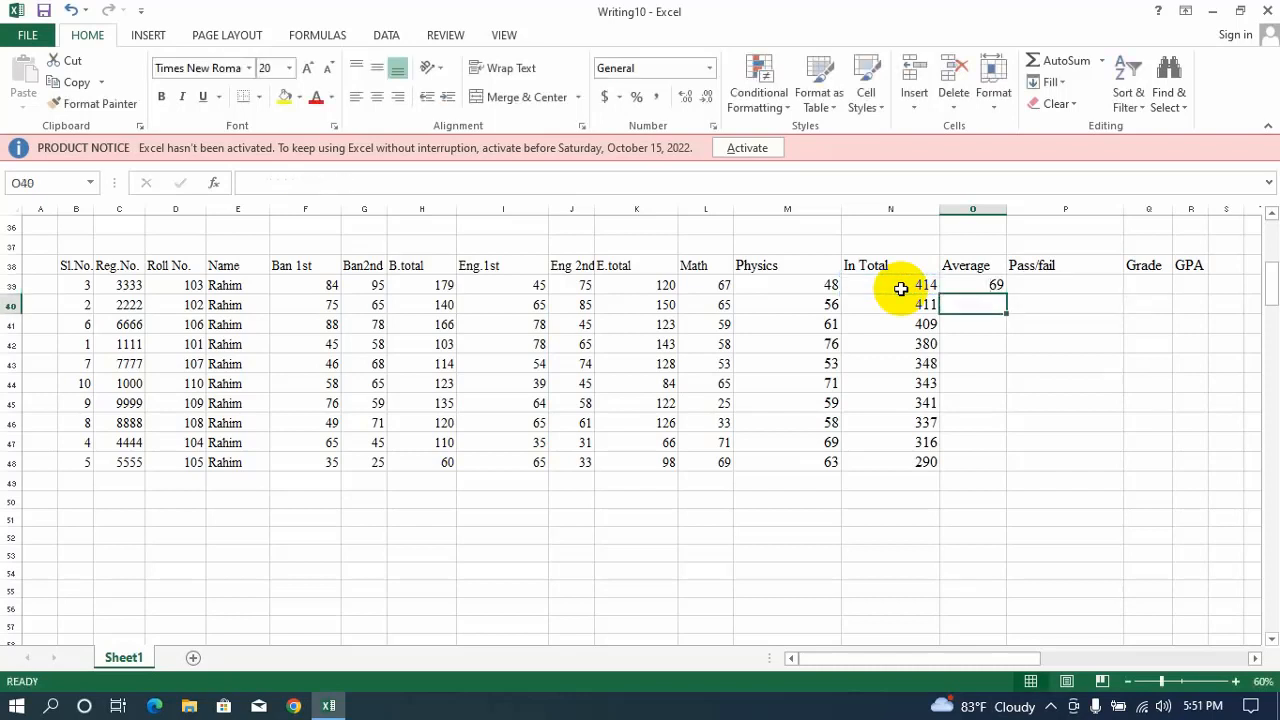
pyautogui.click(978, 290)
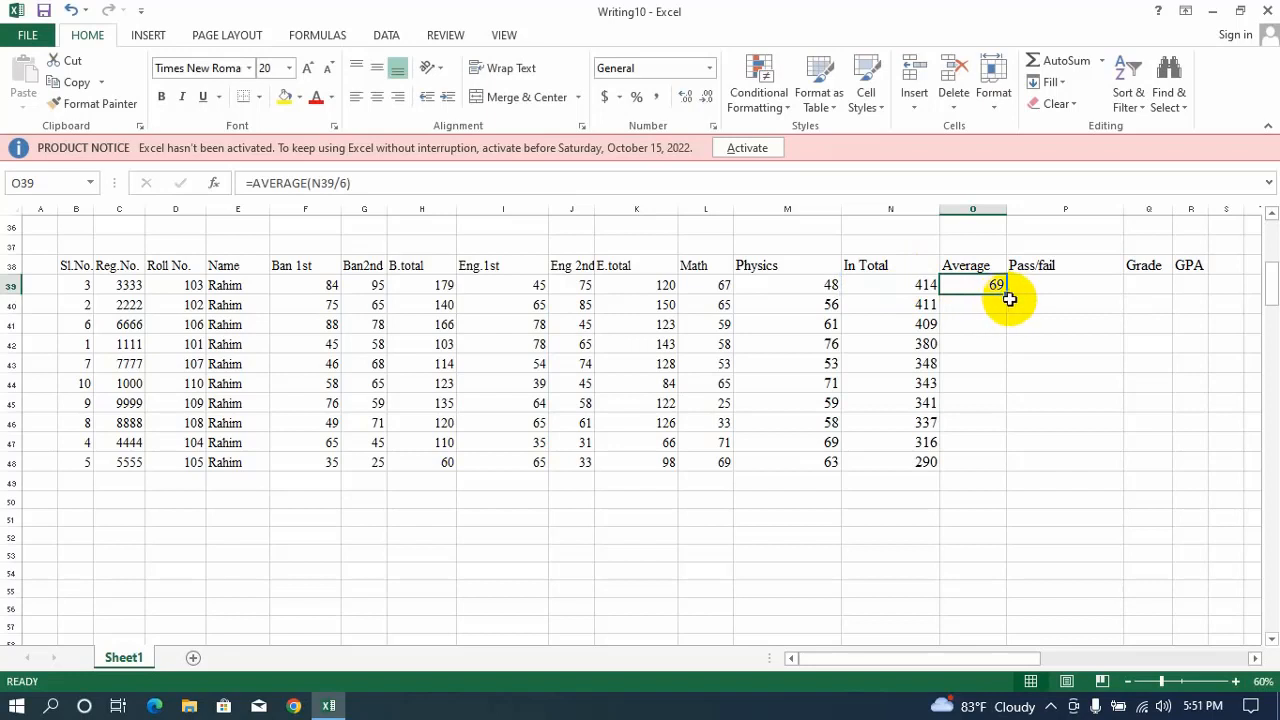
pyautogui.moveTo(1005, 294); pyautogui.dragTo(969, 489)
pyautogui.moveTo(972, 464); pyautogui.dragTo(972, 464)
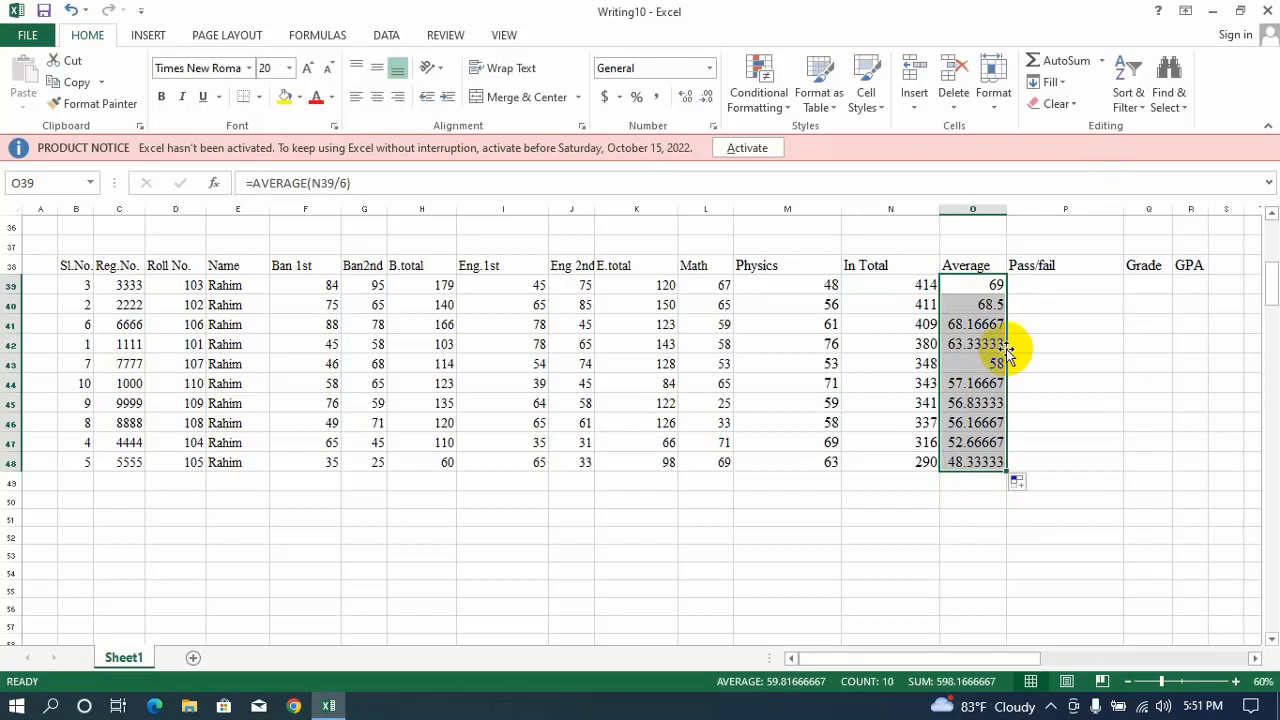
# Begin the Pass/fail formula in P39 with IF and AND, adding the conditions H39>=66 for B.total and K39>=66 for E.total
pyautogui.click(1054, 288)
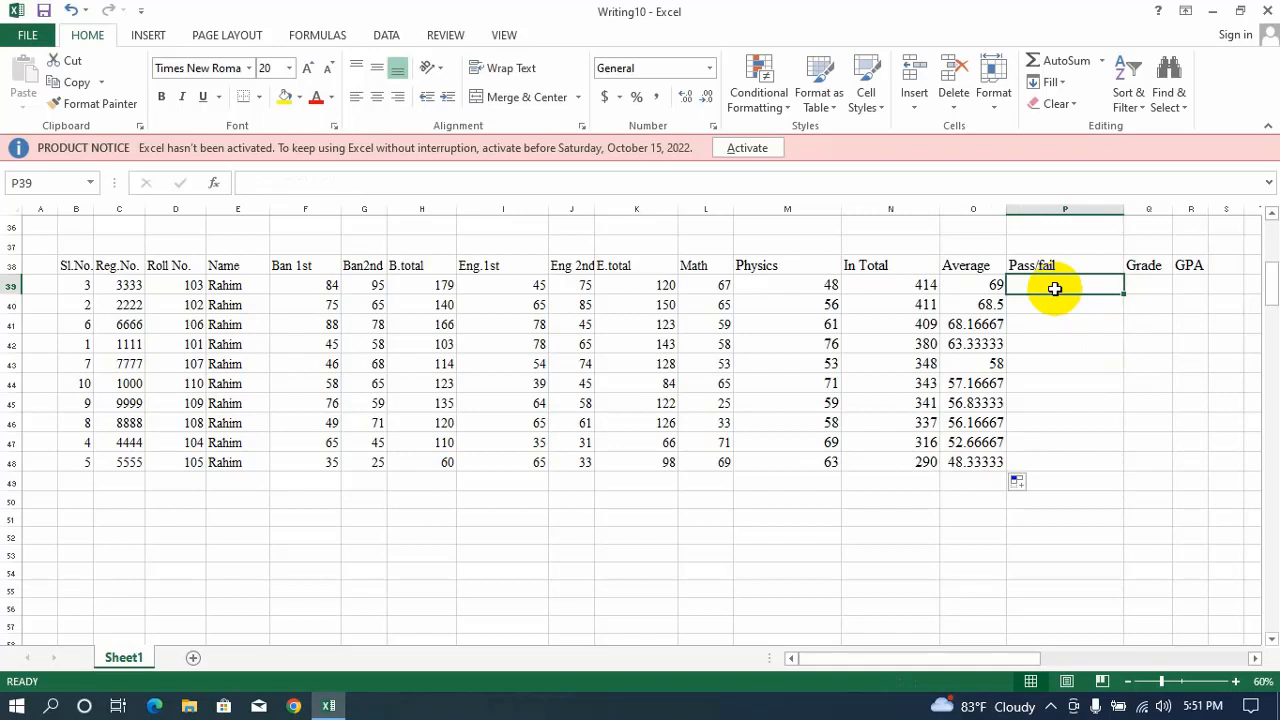
pyautogui.write('=')
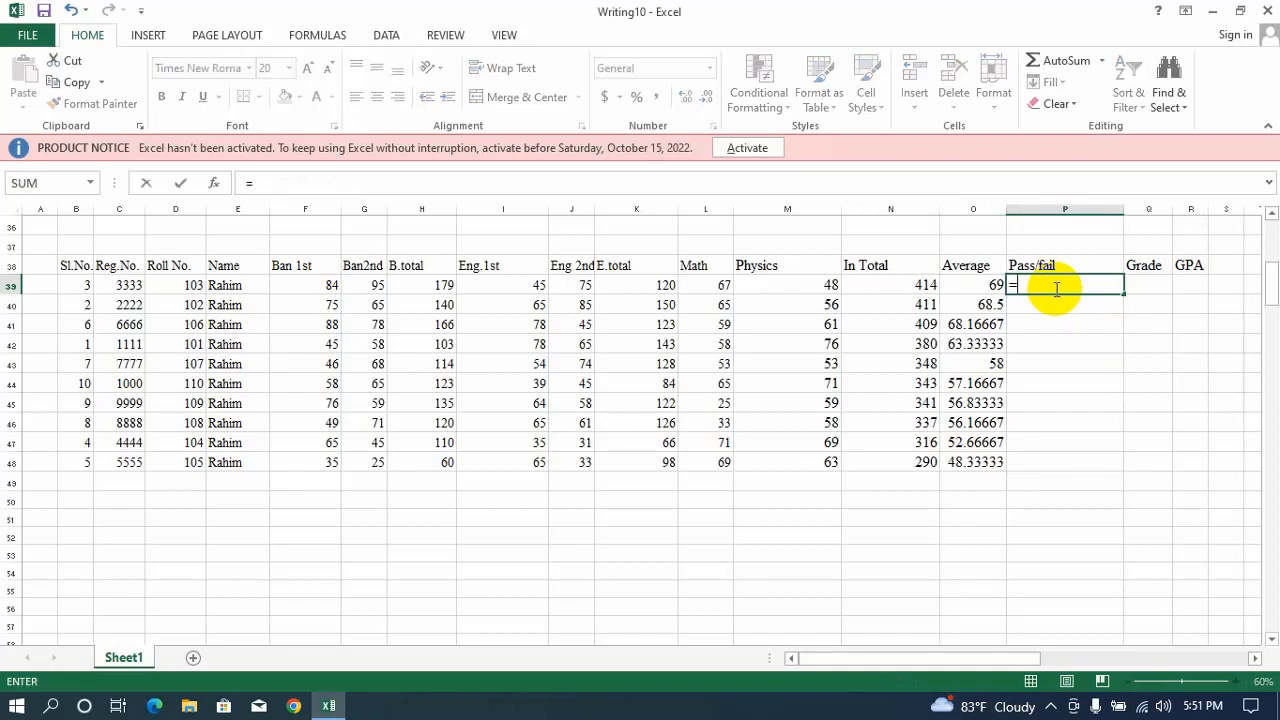
pyautogui.write('i')
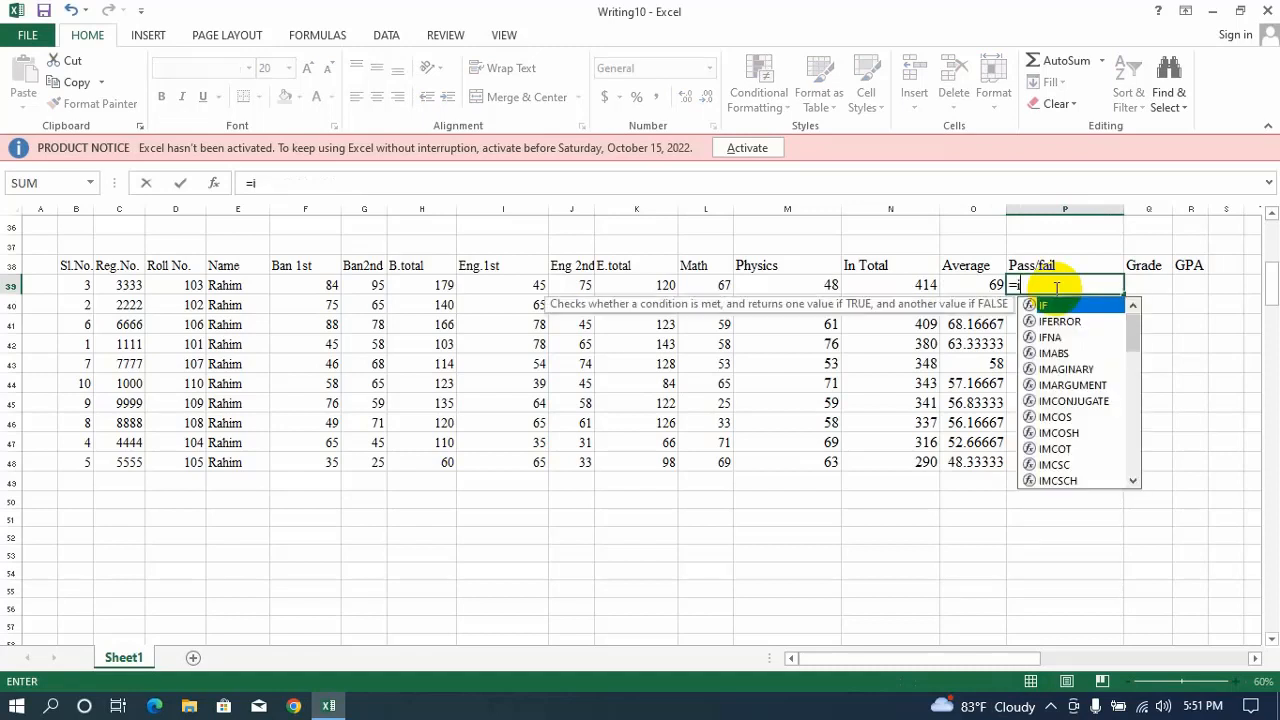
pyautogui.write('f')
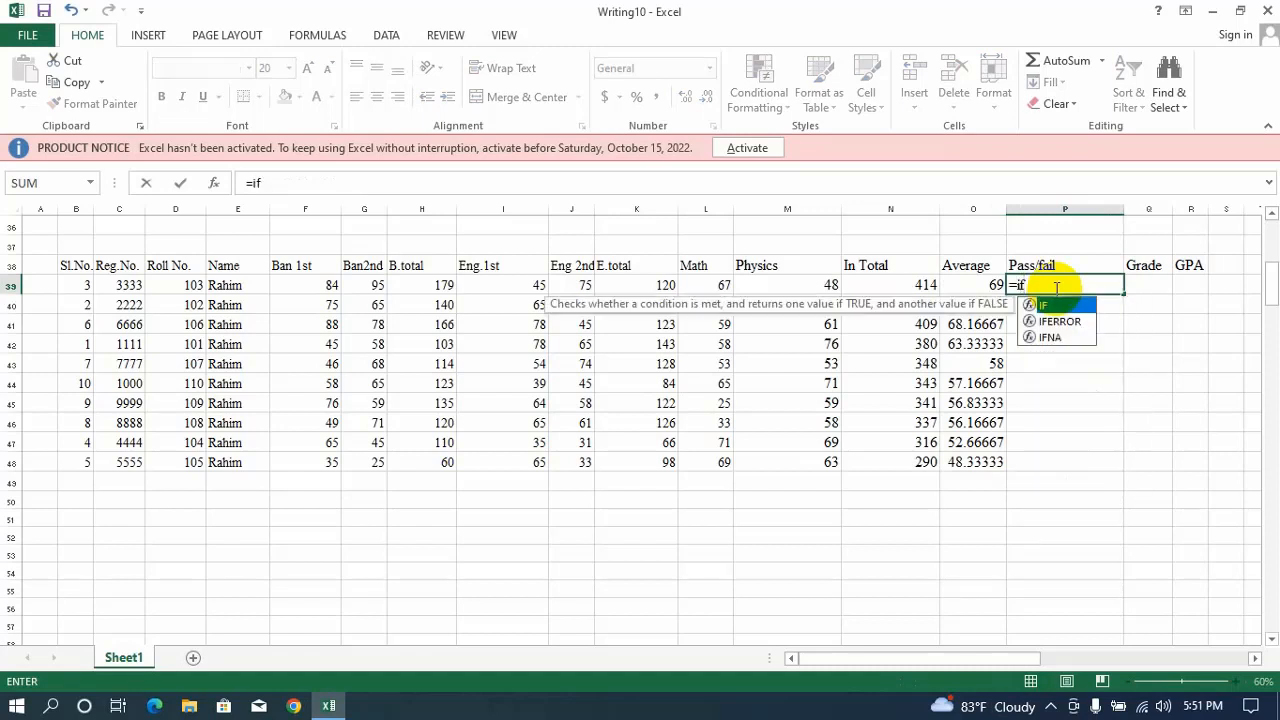
pyautogui.press('Tab')
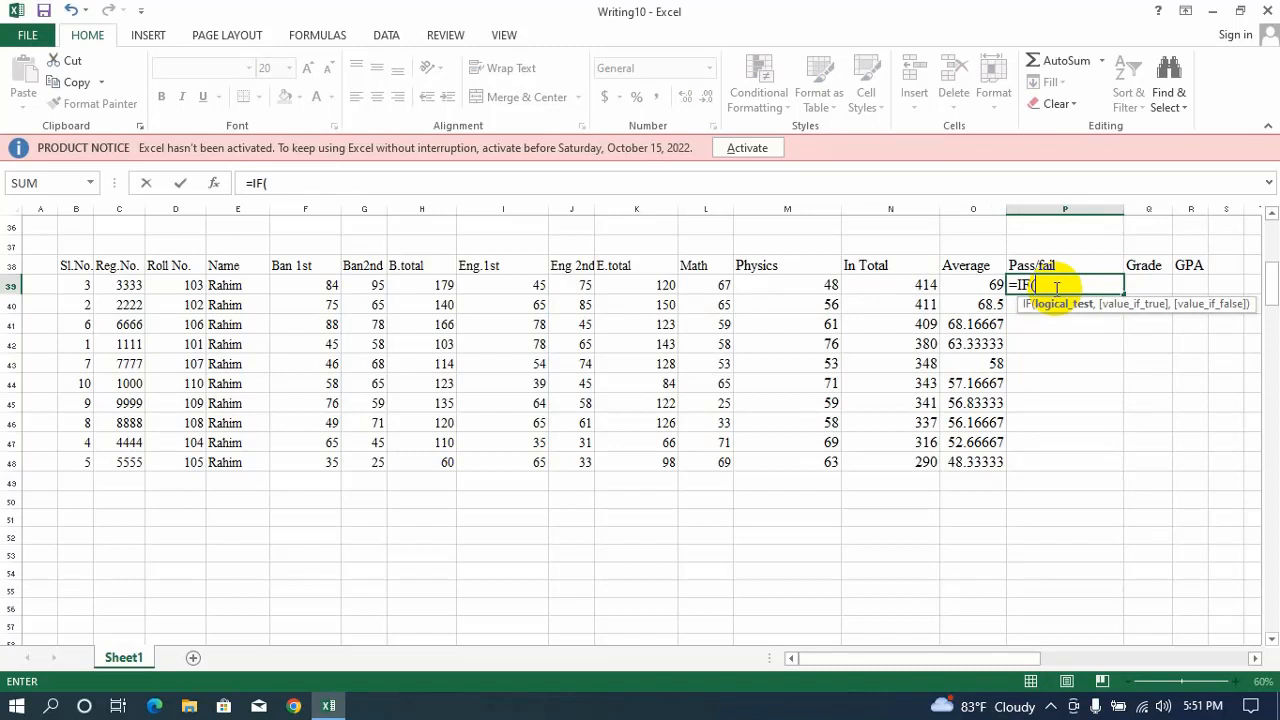
pyautogui.write('an')
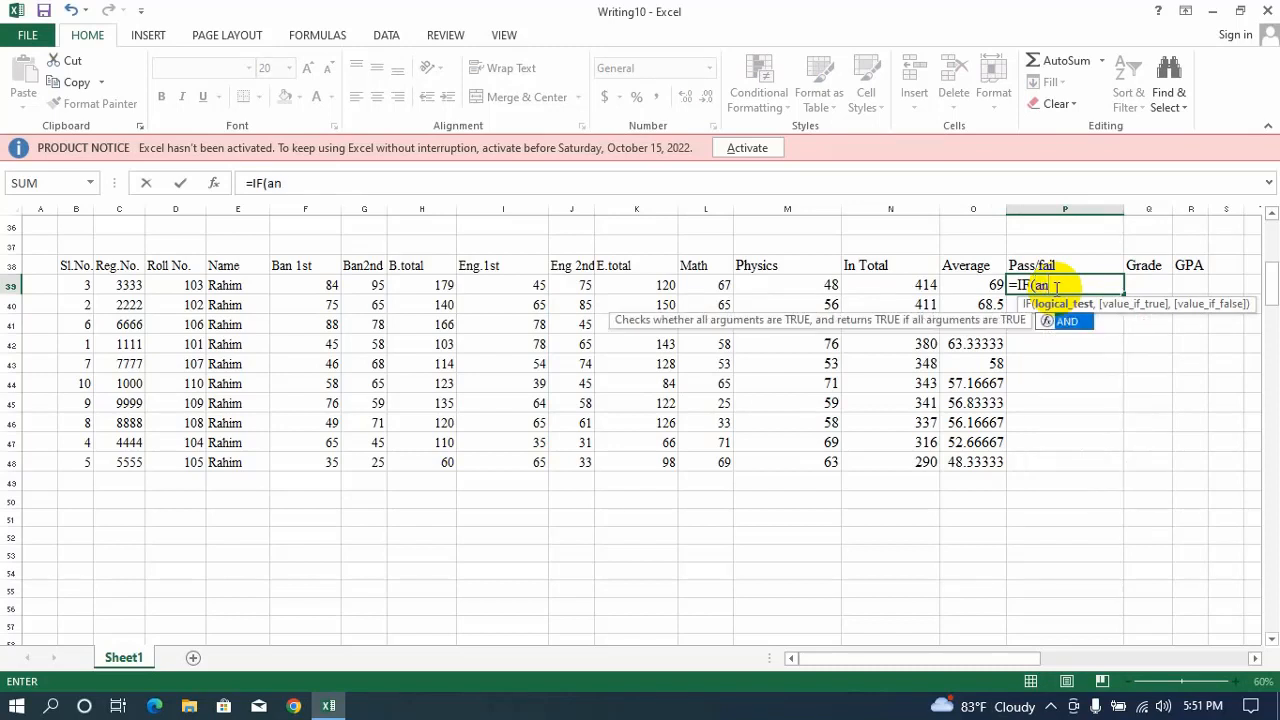
pyautogui.write('d(')
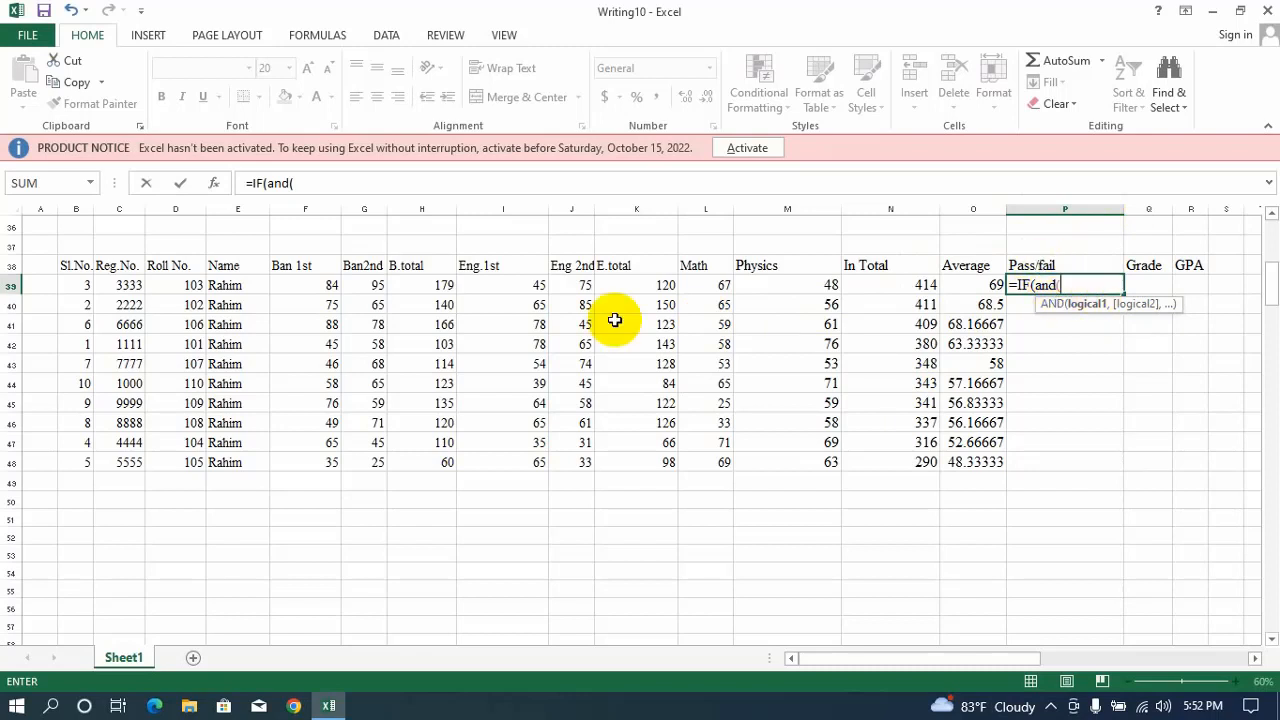
pyautogui.click(418, 285)
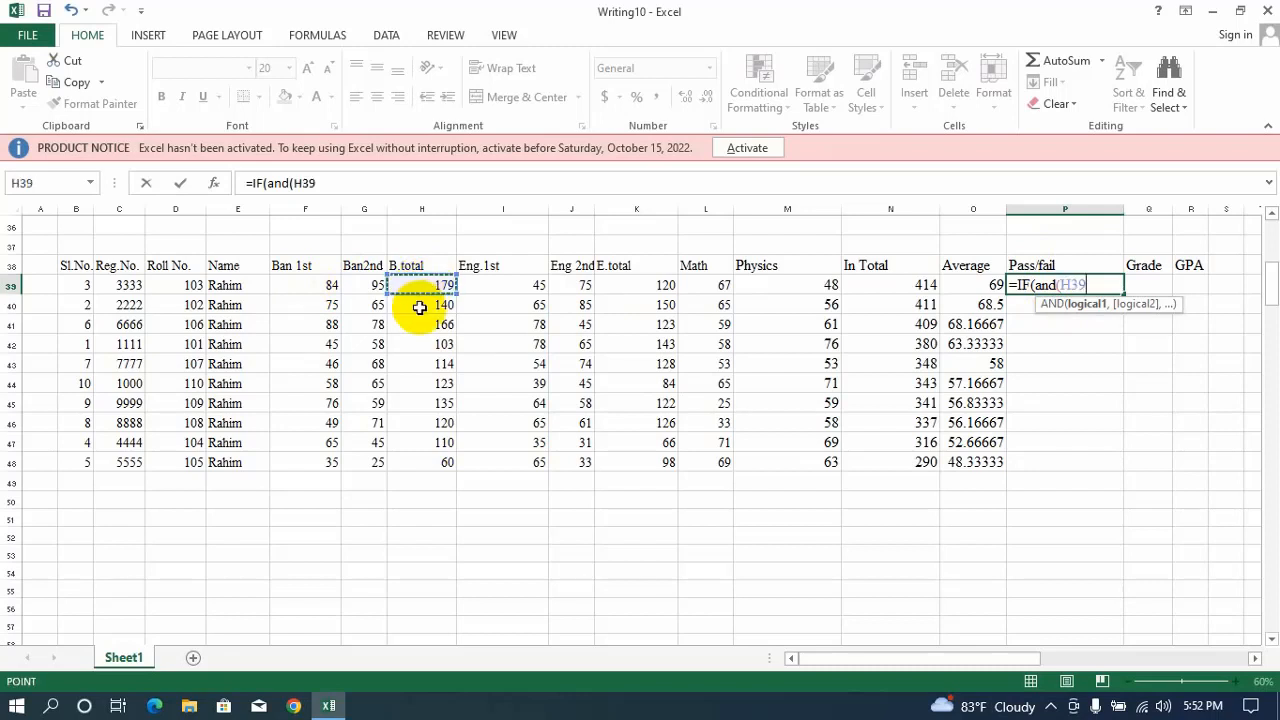
pyautogui.write('>=66,')
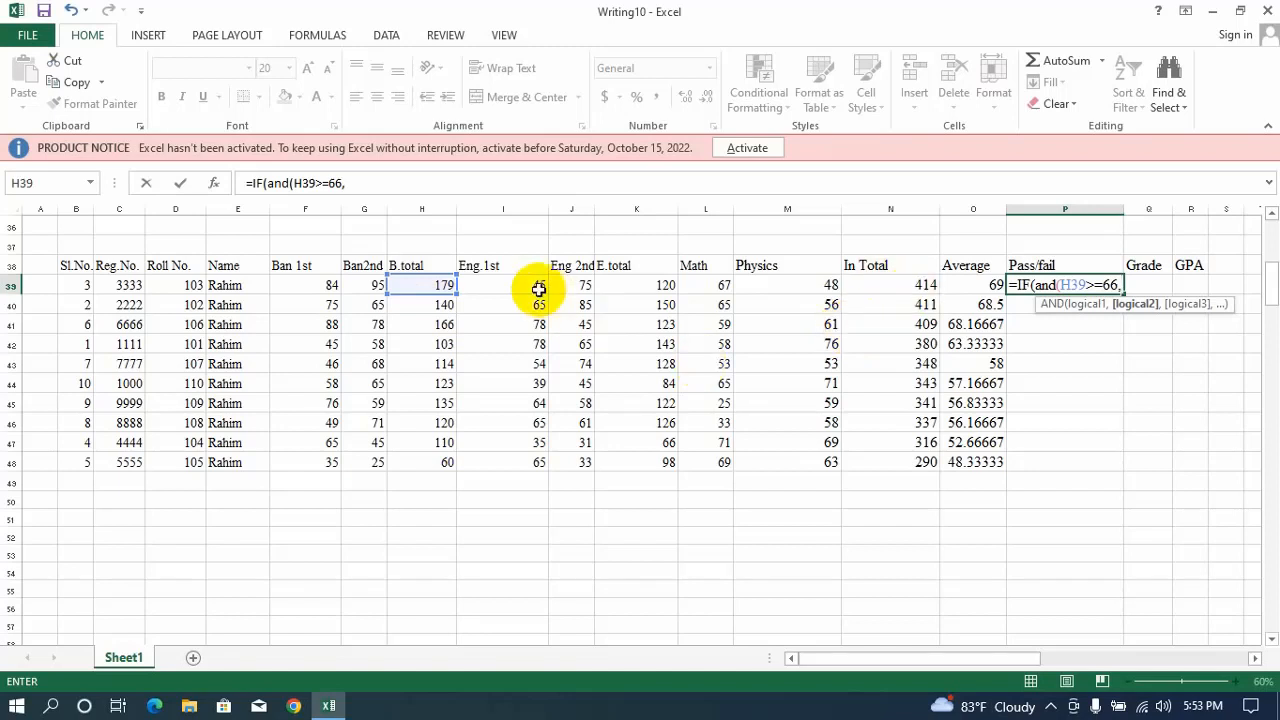
pyautogui.click(618, 284)
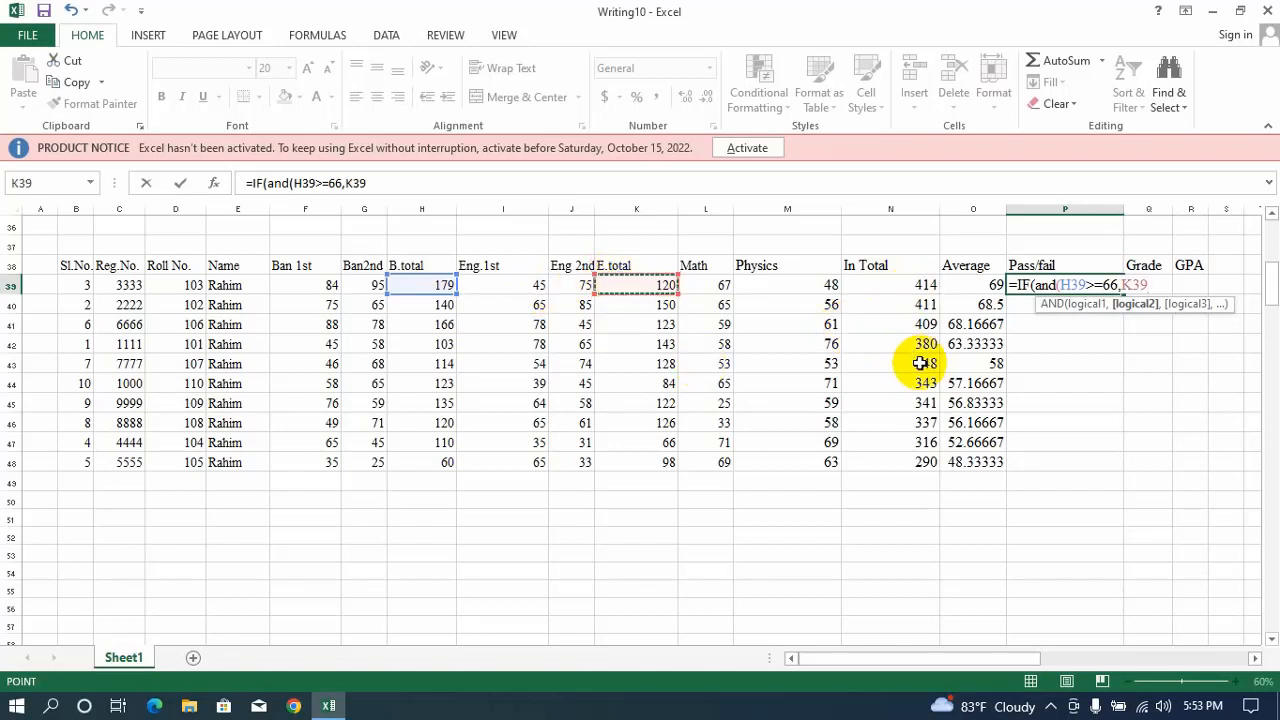
pyautogui.write('>=66')
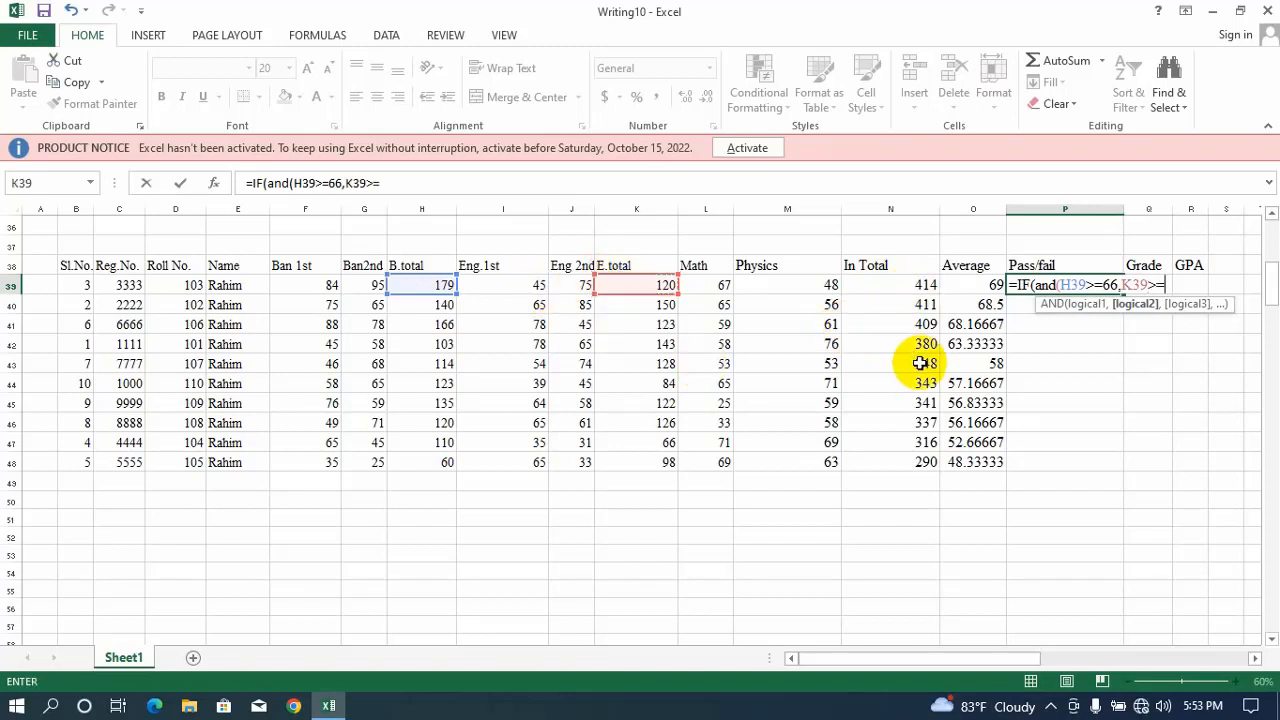
pyautogui.write(',')
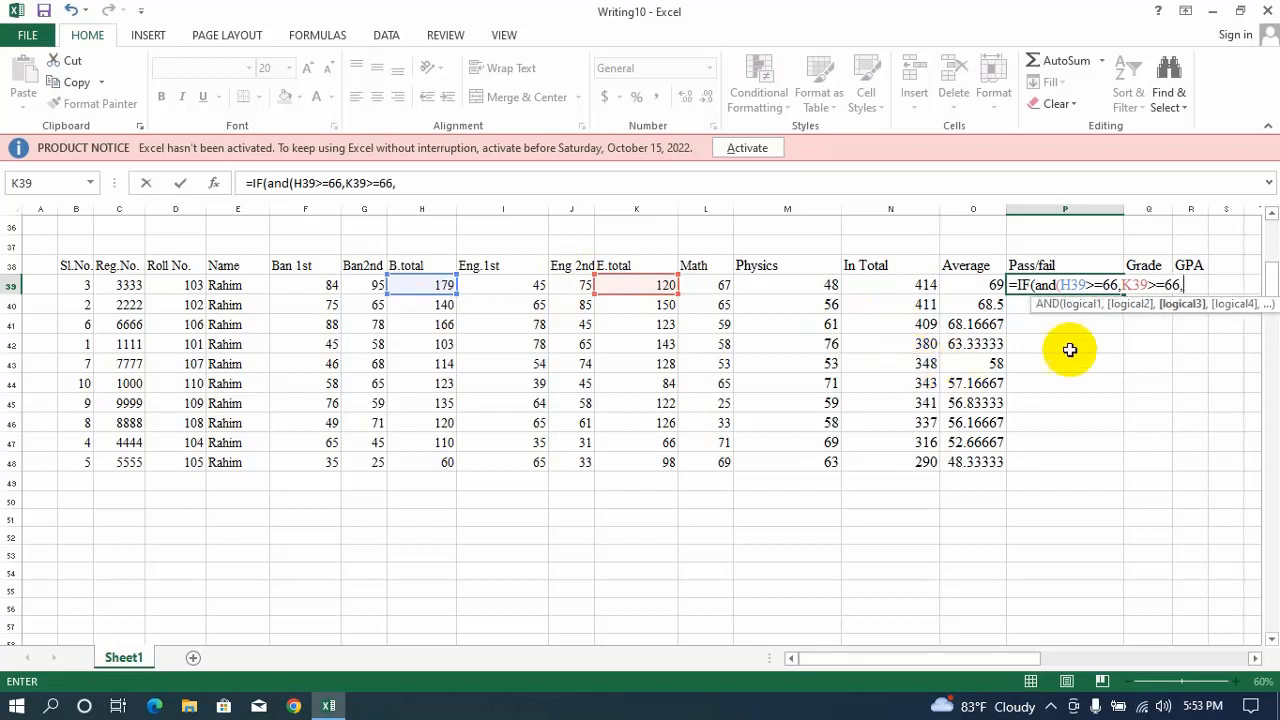
# Add the conditions L39>=33 for Math and M39>=33 for Physics to the AND test in P39
pyautogui.click(720, 287)
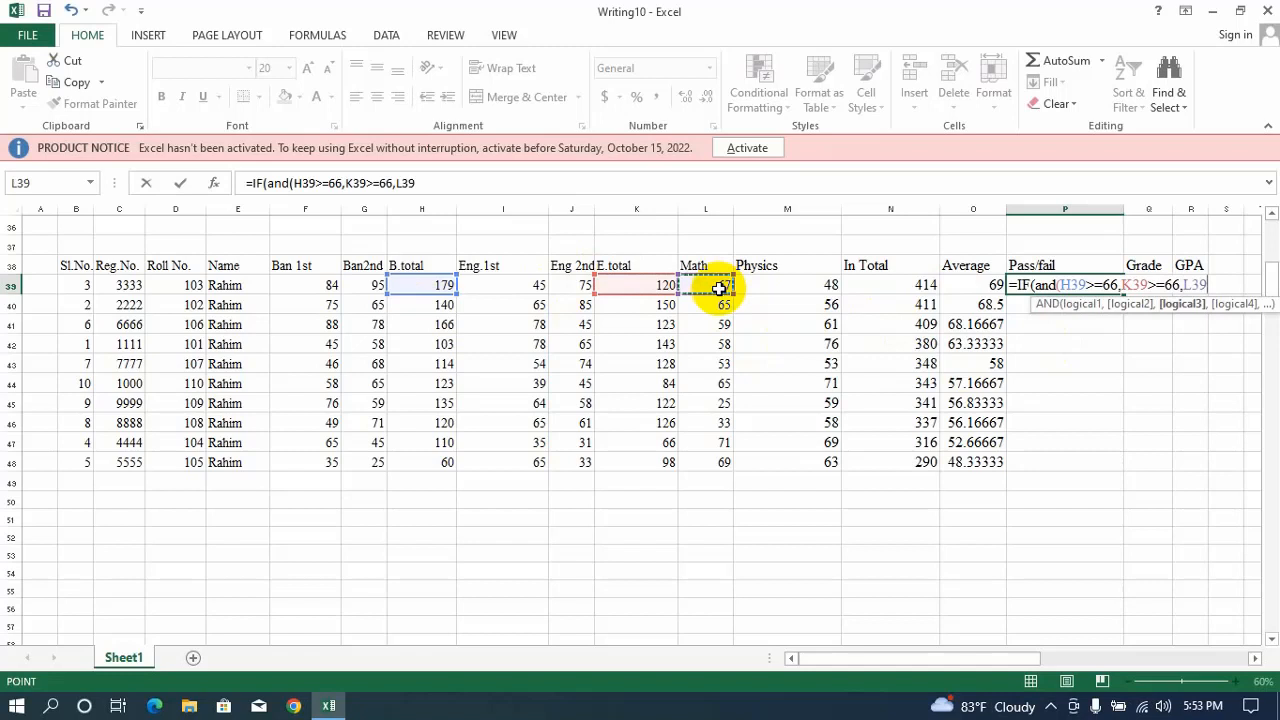
pyautogui.write('>=')
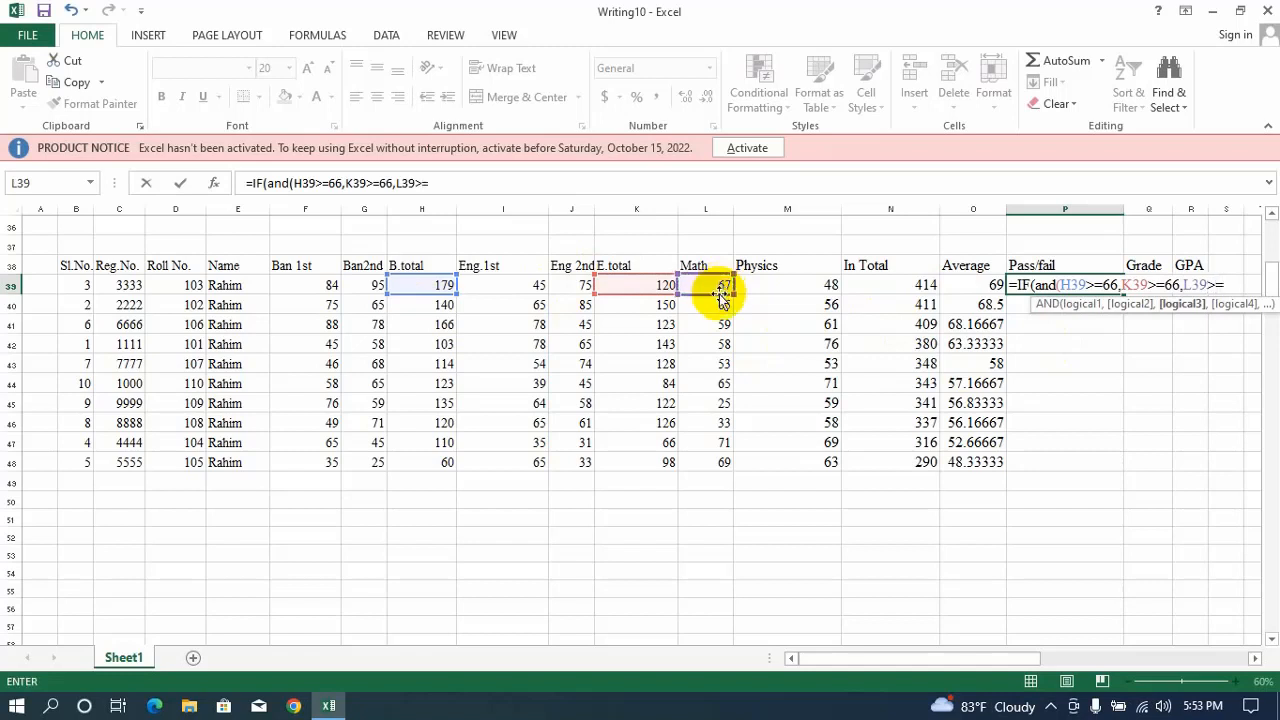
pyautogui.write('33')
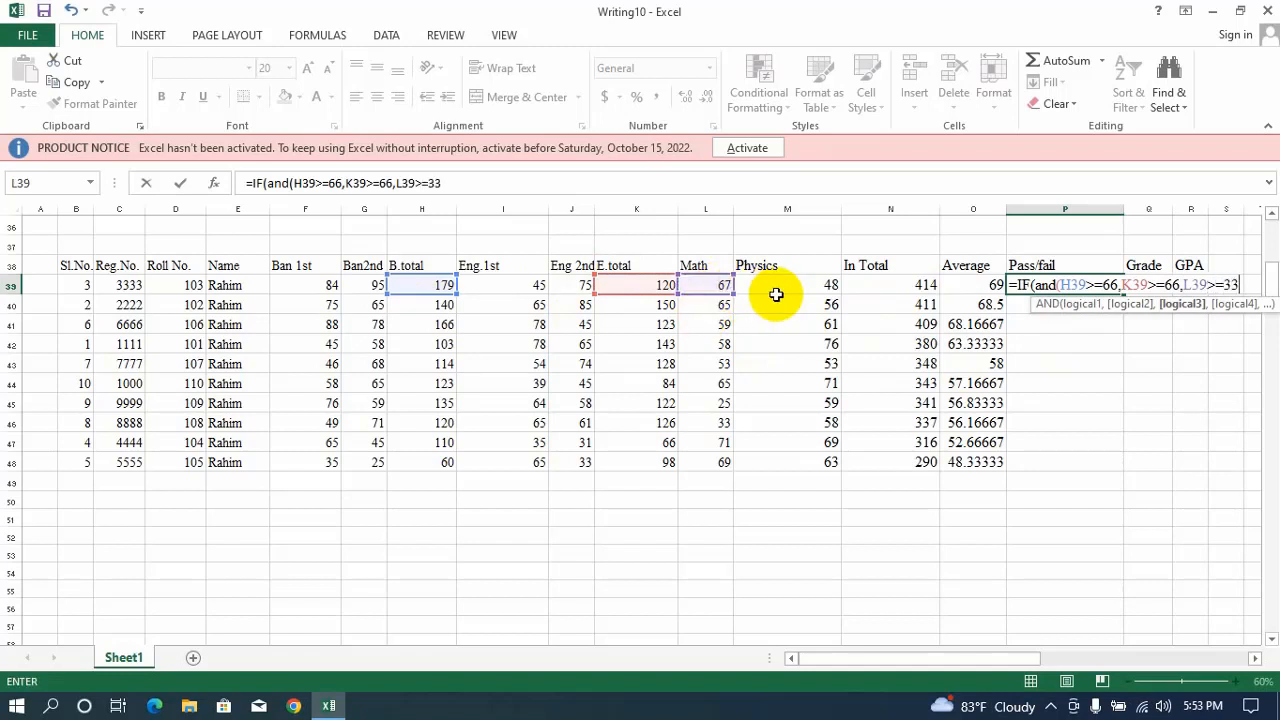
pyautogui.write(',')
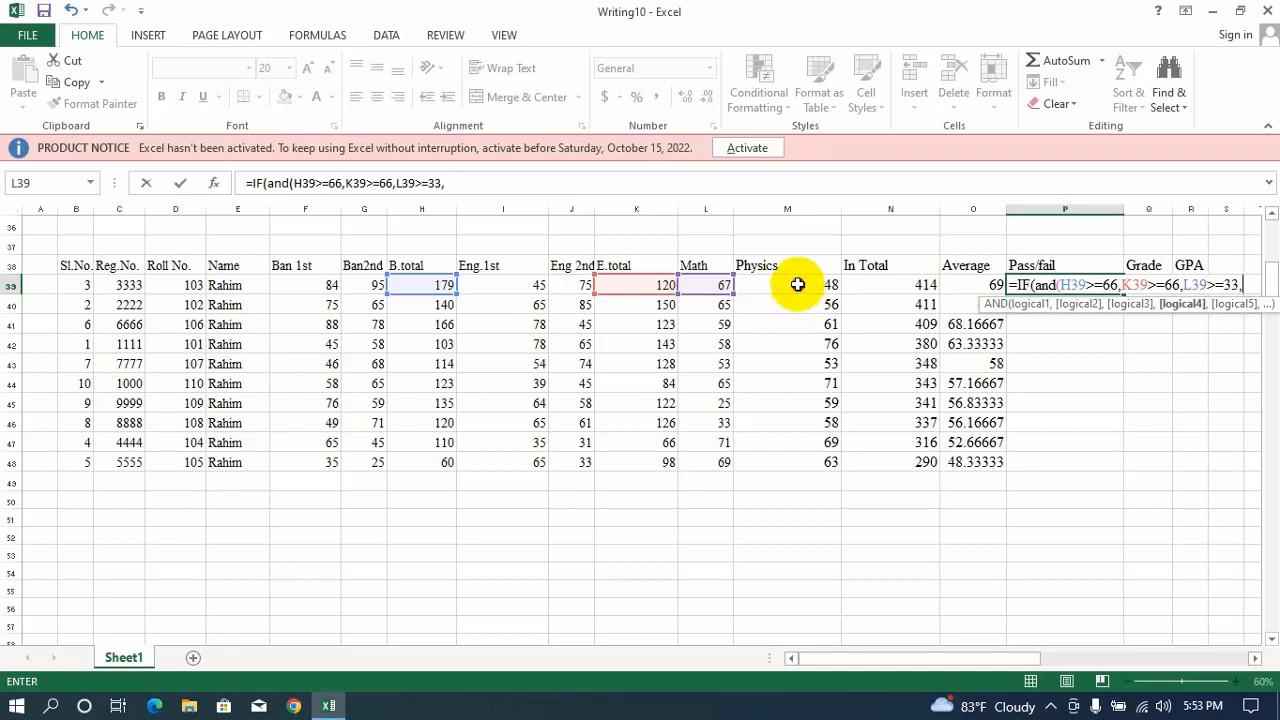
pyautogui.click(797, 285)
pyautogui.write('>=33')
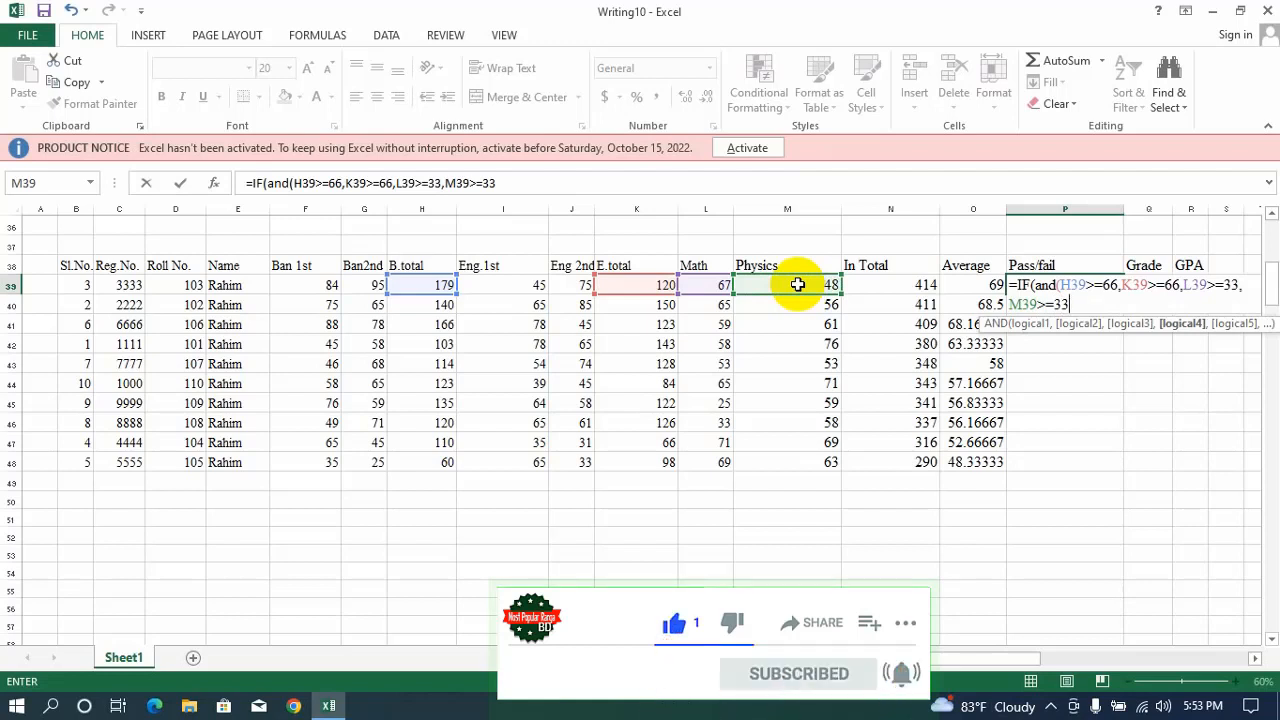
# Close the AND test in P39 and set "Pass" as the IF formula's value when true
pyautogui.write('),')
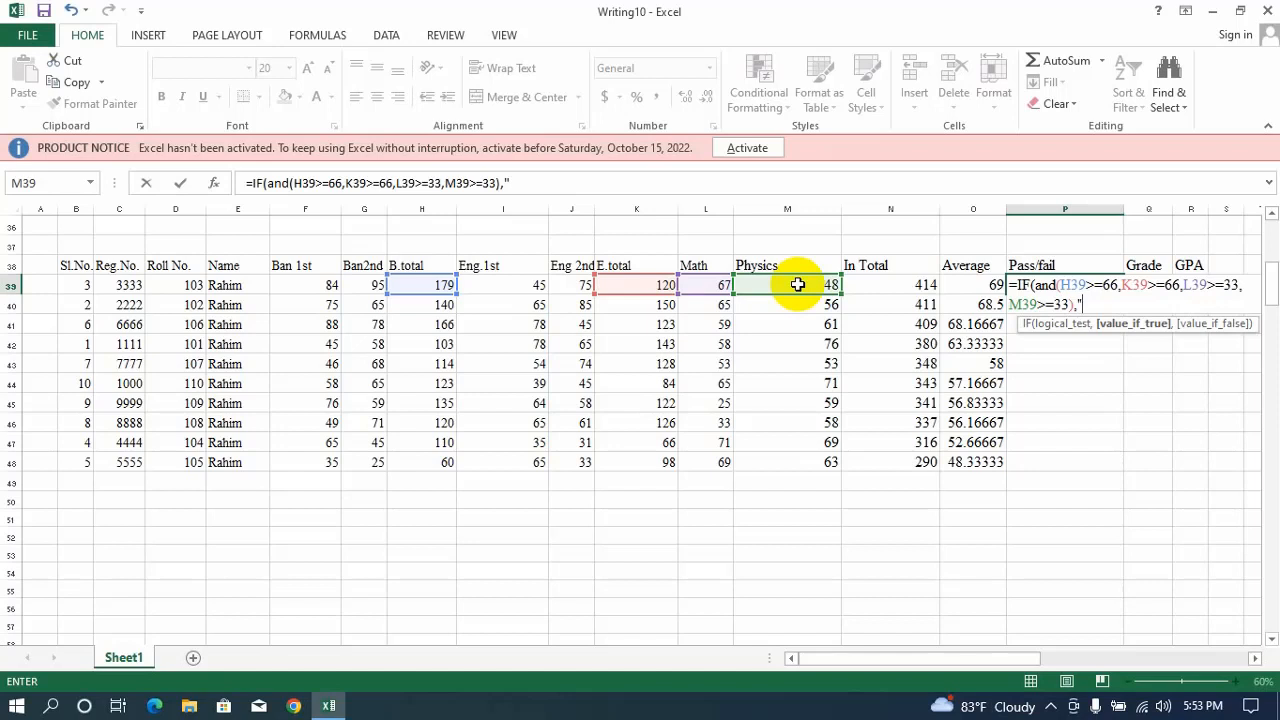
pyautogui.write('Pass".,')
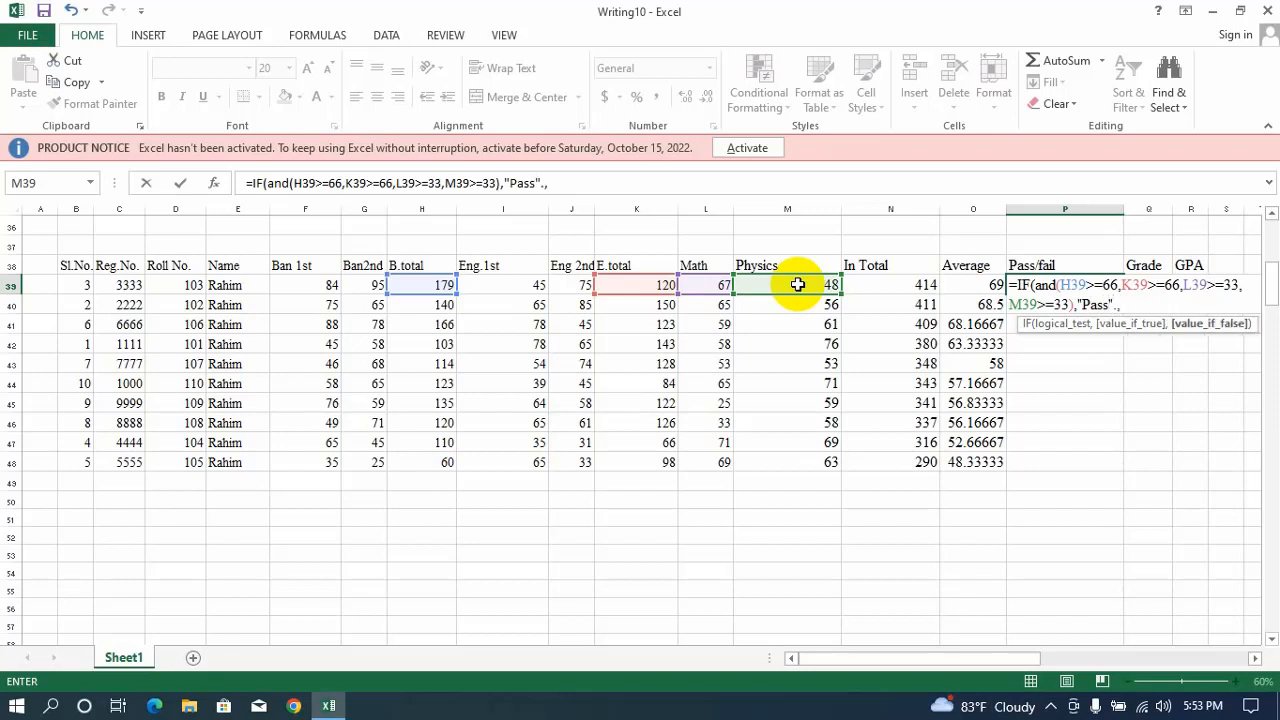
pyautogui.press('BackSpace')
pyautogui.press('BackSpace')
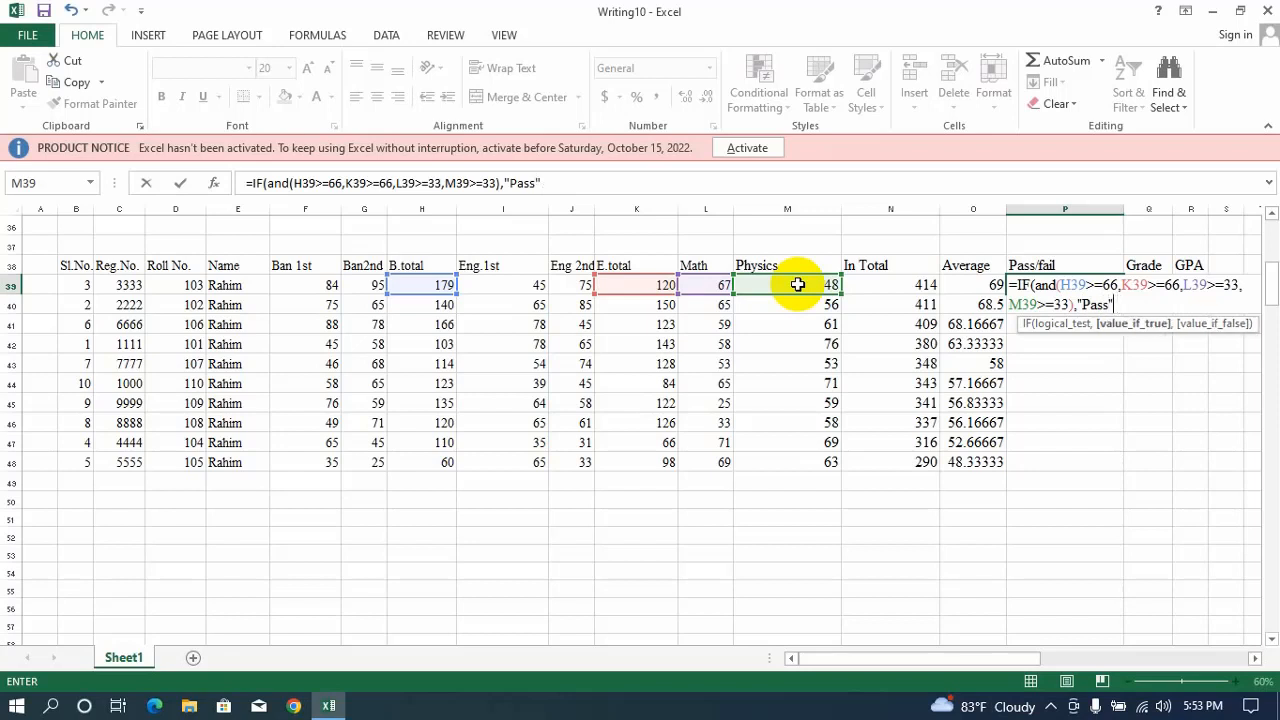
pyautogui.write(',')
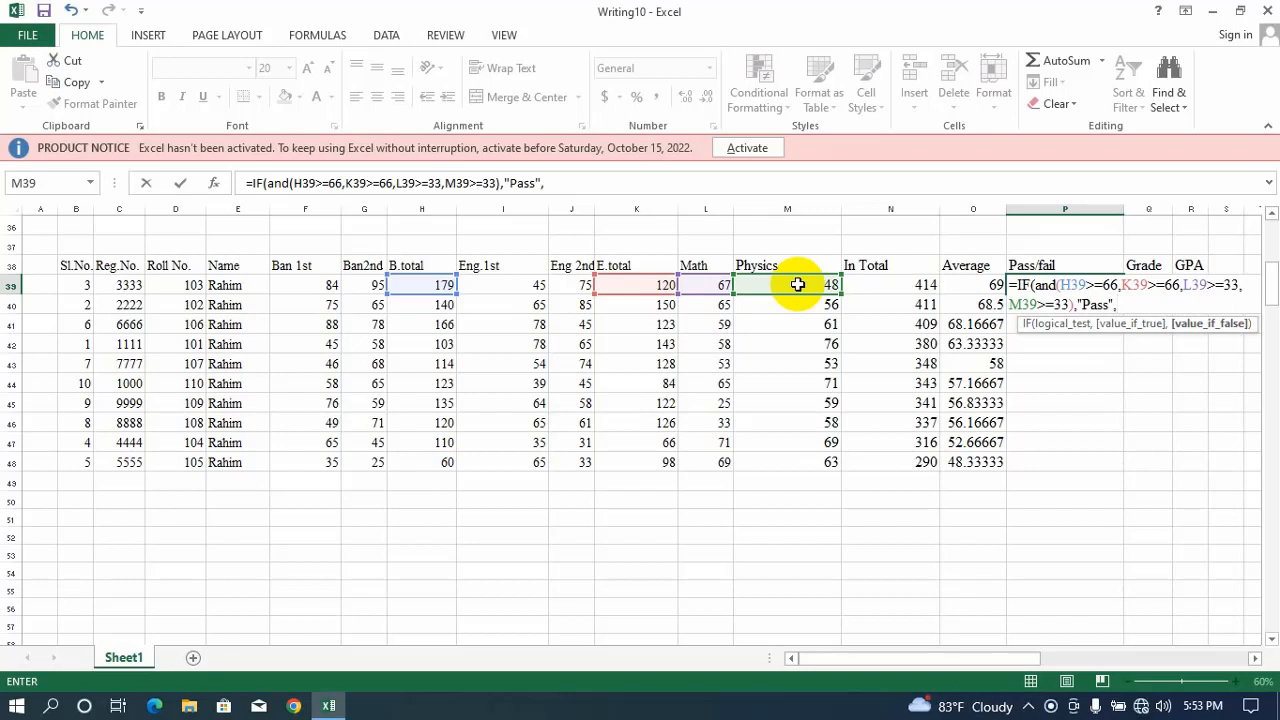
# Complete the P39 formula with "Fail" as the value when false and fill it down through P48
pyautogui.write('"')
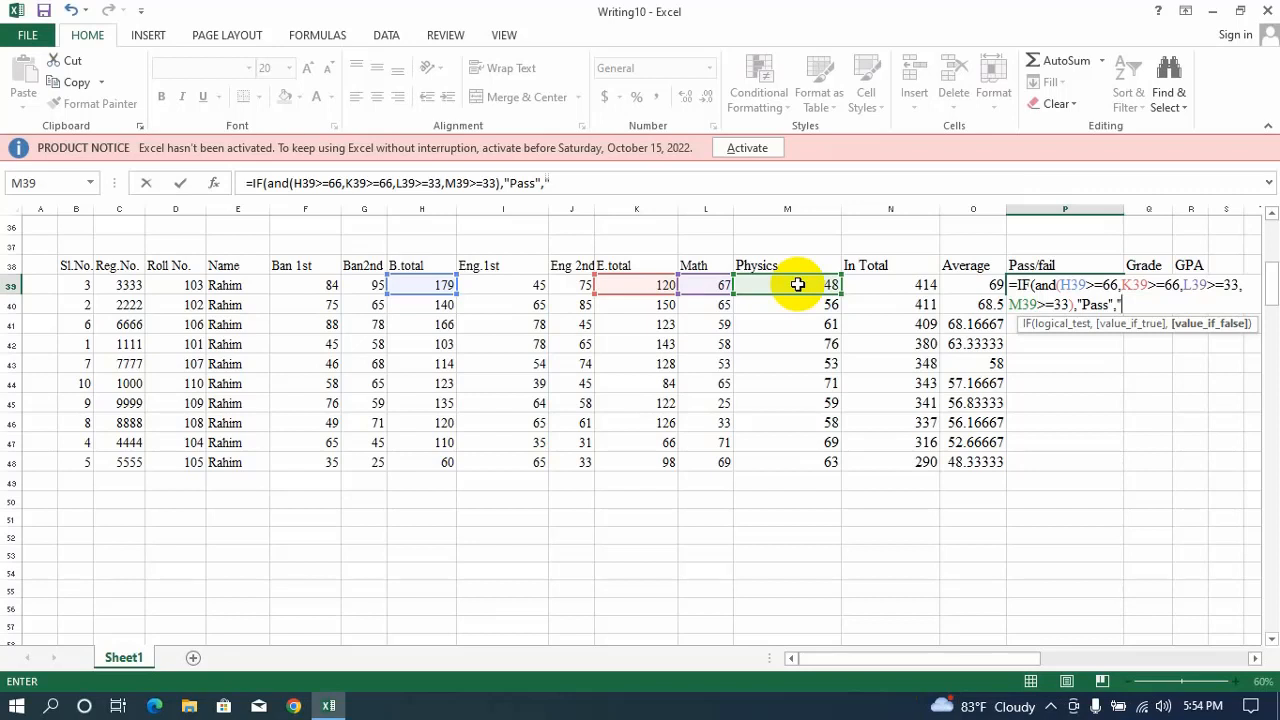
pyautogui.write('Gail"')
pyautogui.press('Return')
pyautogui.press('Tab')
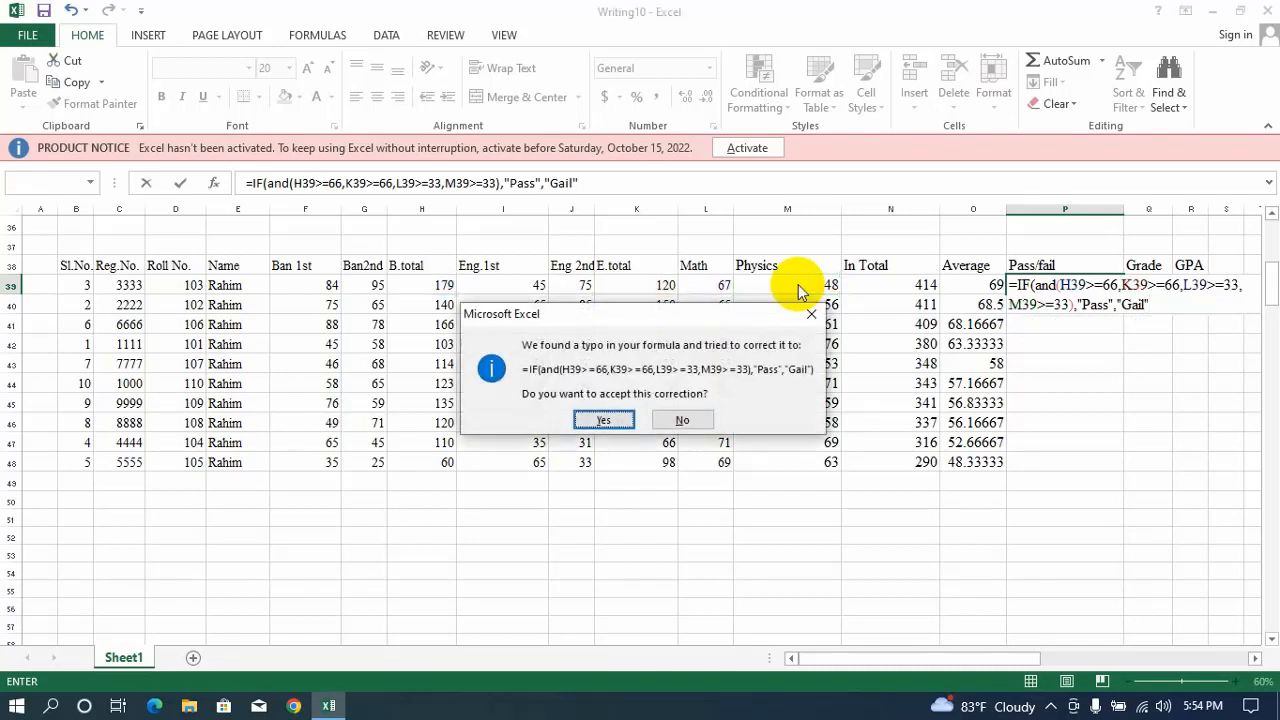
pyautogui.press('Return')
pyautogui.press('Return')
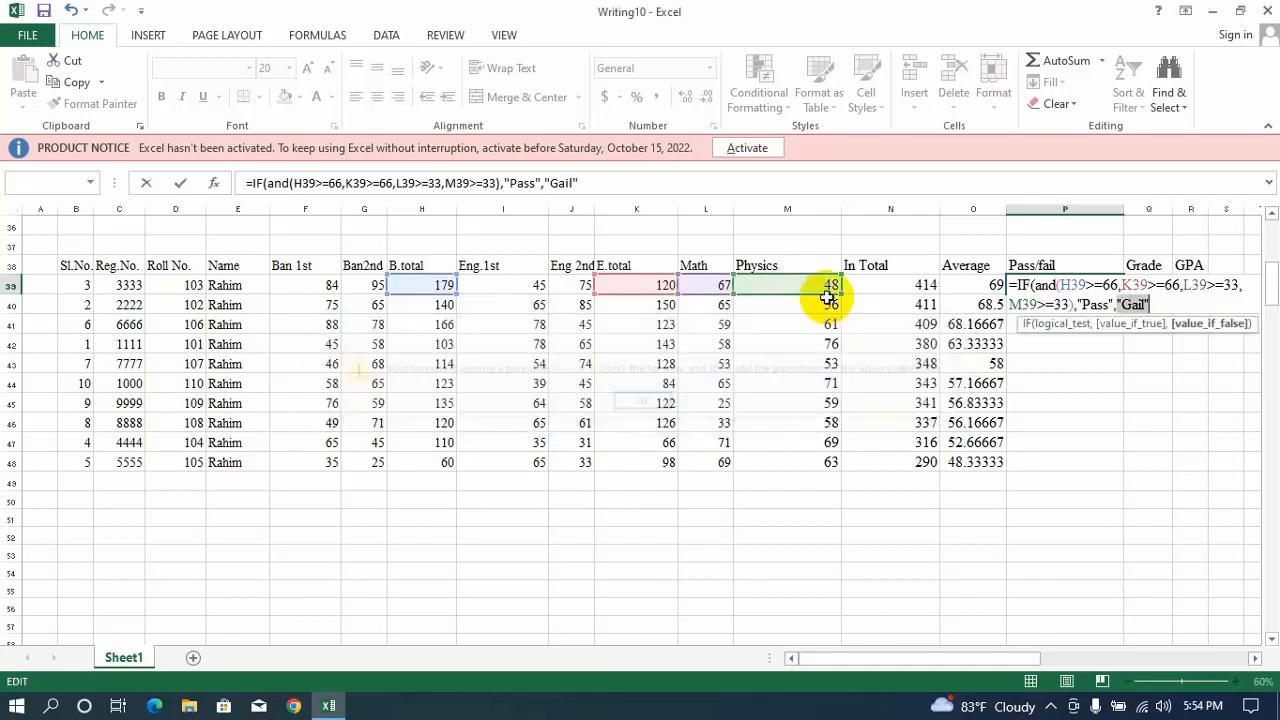
pyautogui.click(1135, 305)
pyautogui.press('BackSpace')
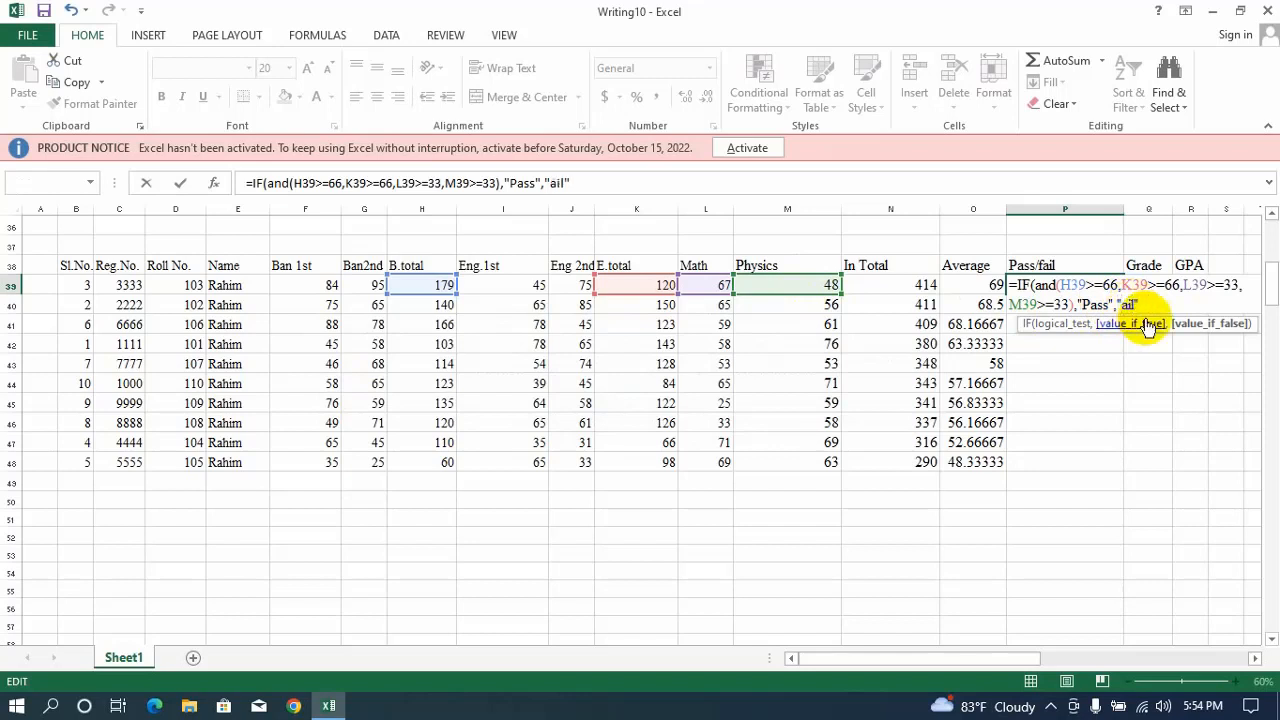
pyautogui.write('F')
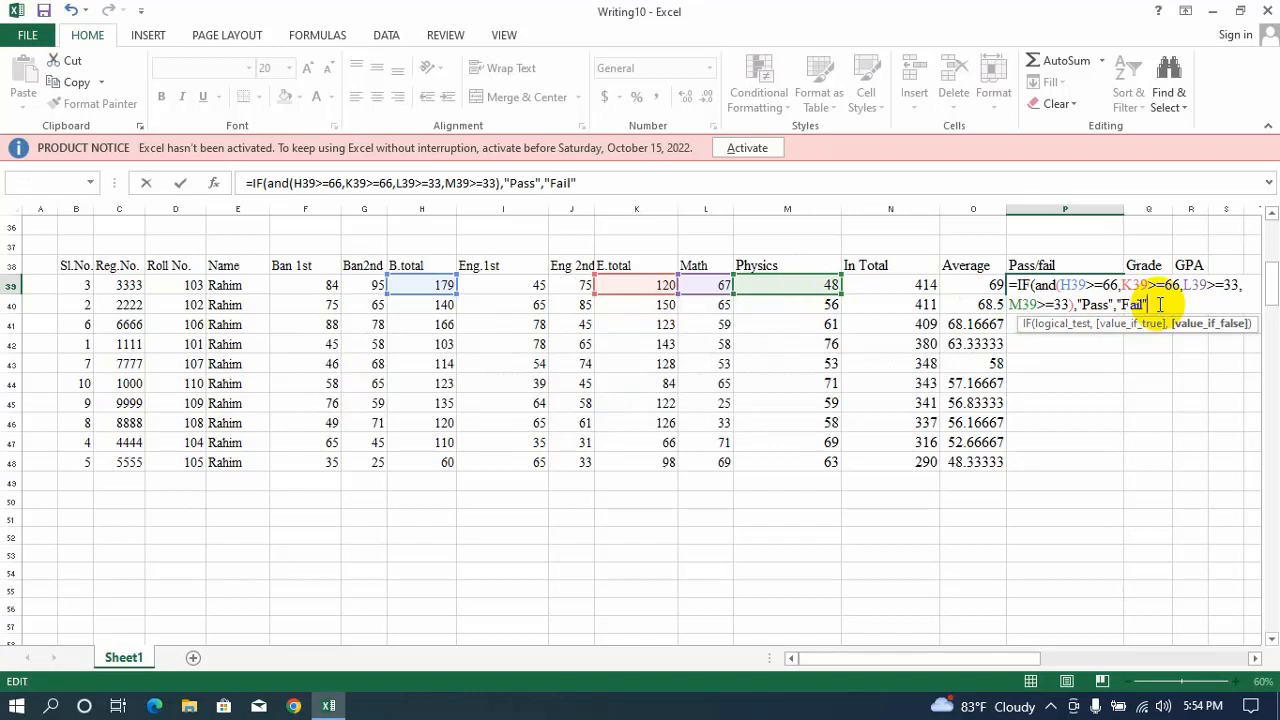
pyautogui.write(')')
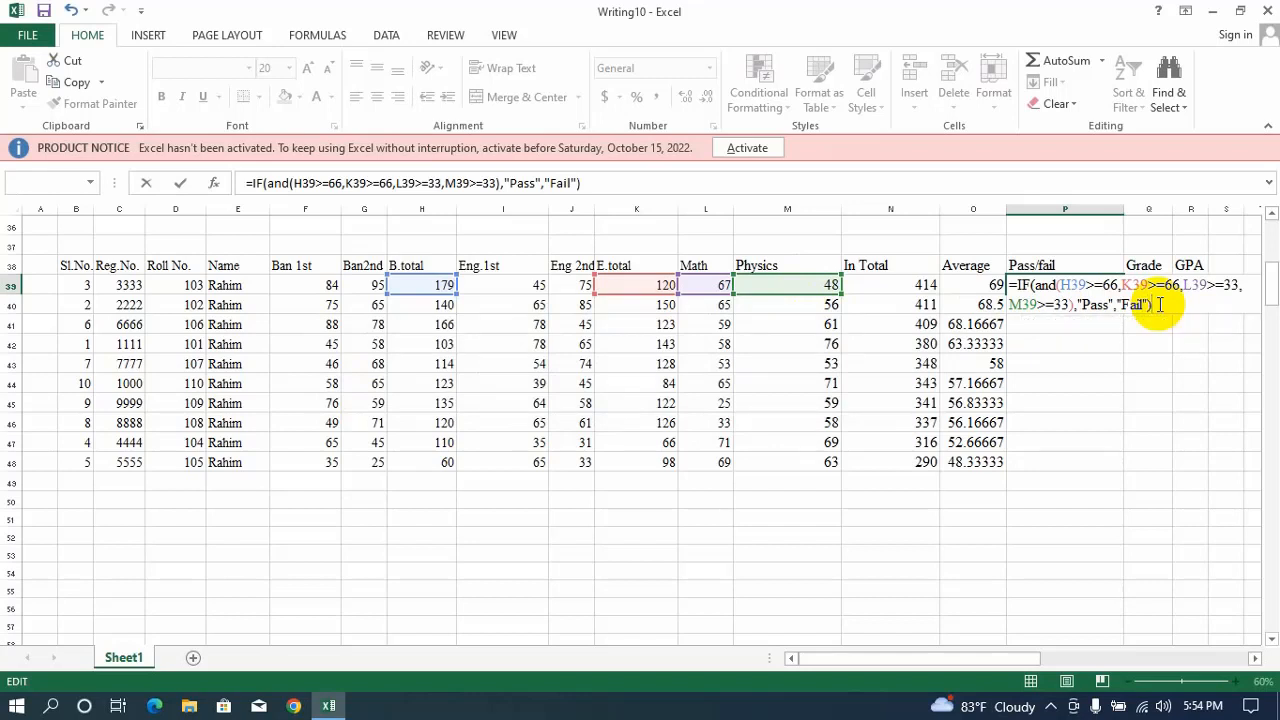
pyautogui.press('Return')
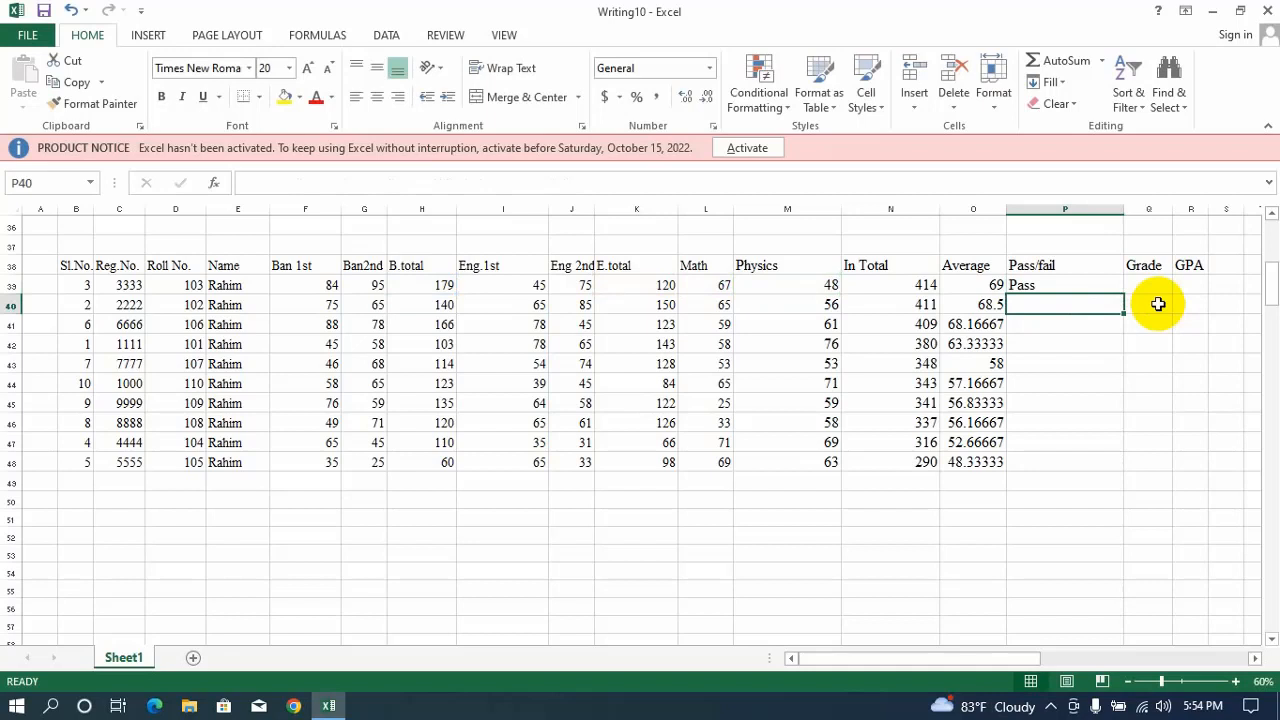
pyautogui.press('Up')
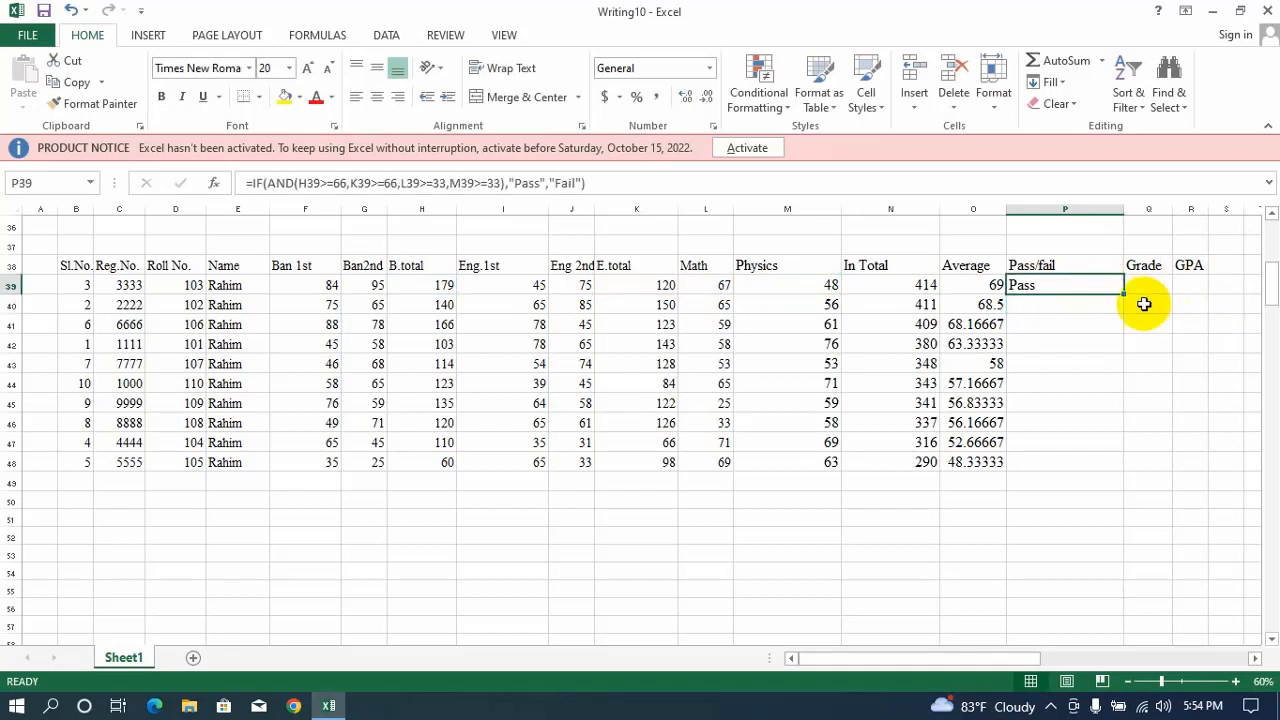
pyautogui.moveTo(1126, 296); pyautogui.dragTo(1094, 462)
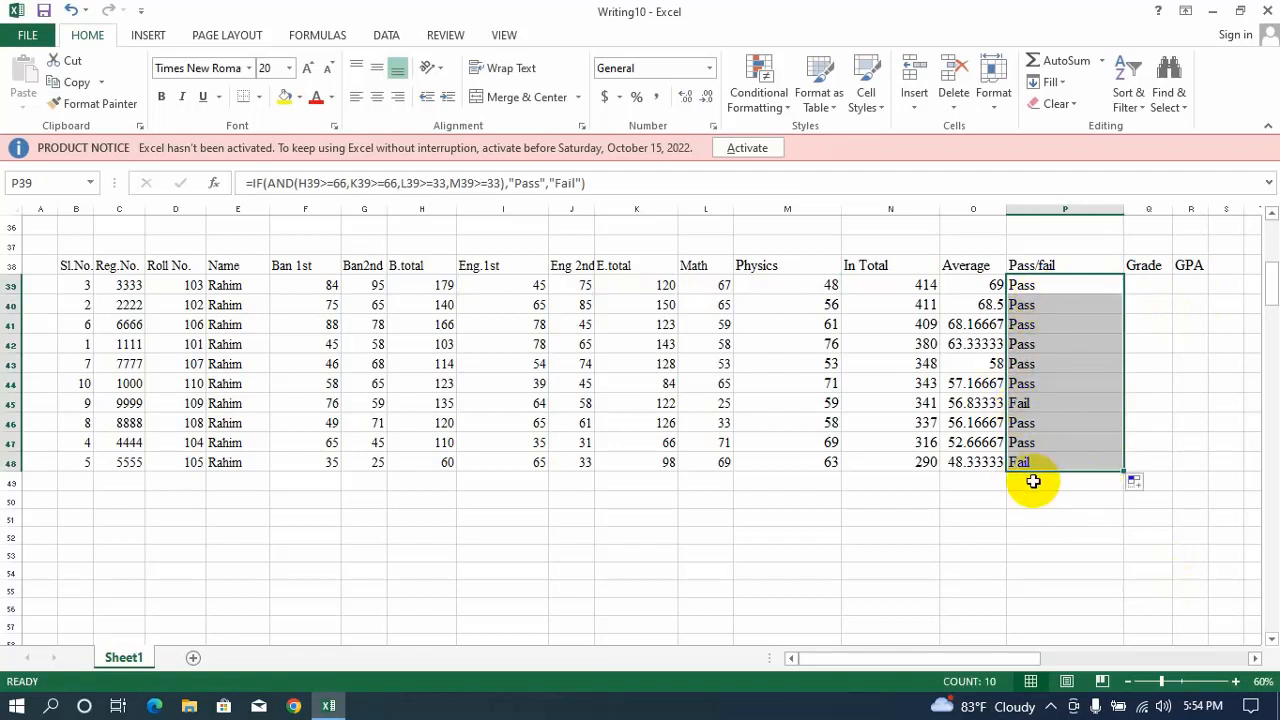
# Begin the Grade formula in Q39 with an IF function testing whether P39="Fail"
pyautogui.click(1152, 284)
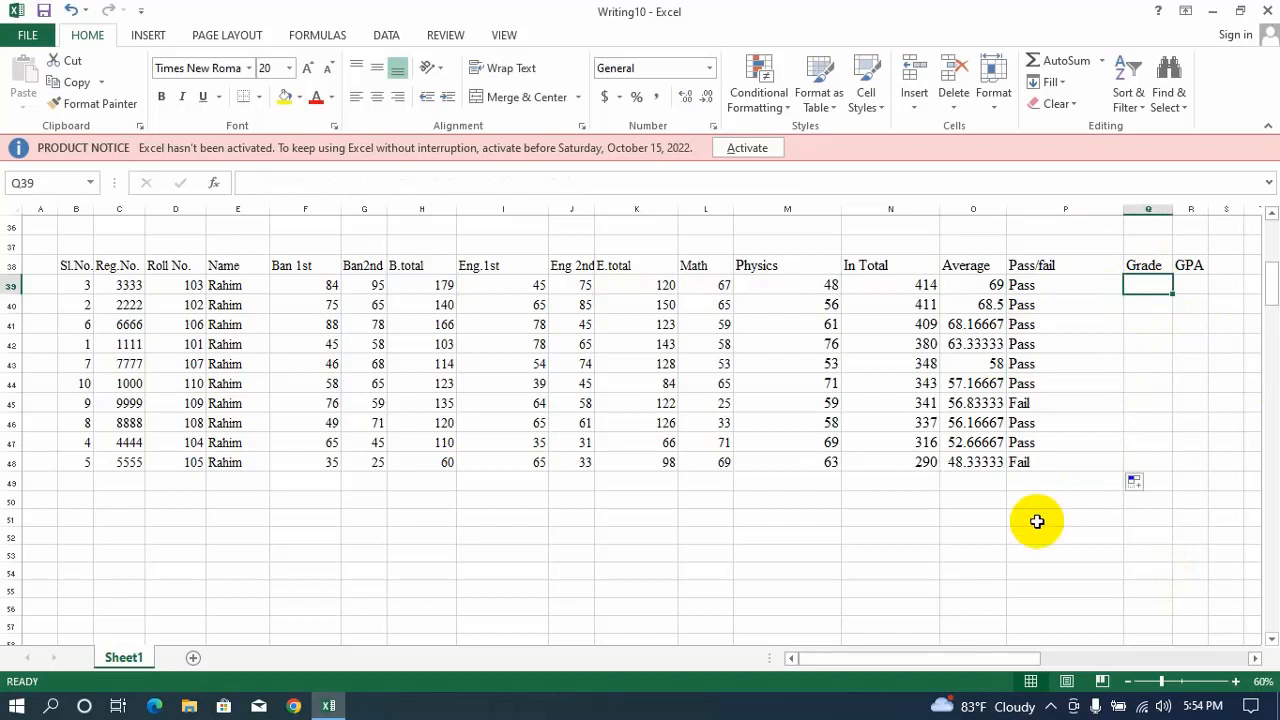
pyautogui.moveTo(871, 658); pyautogui.dragTo(882, 658)
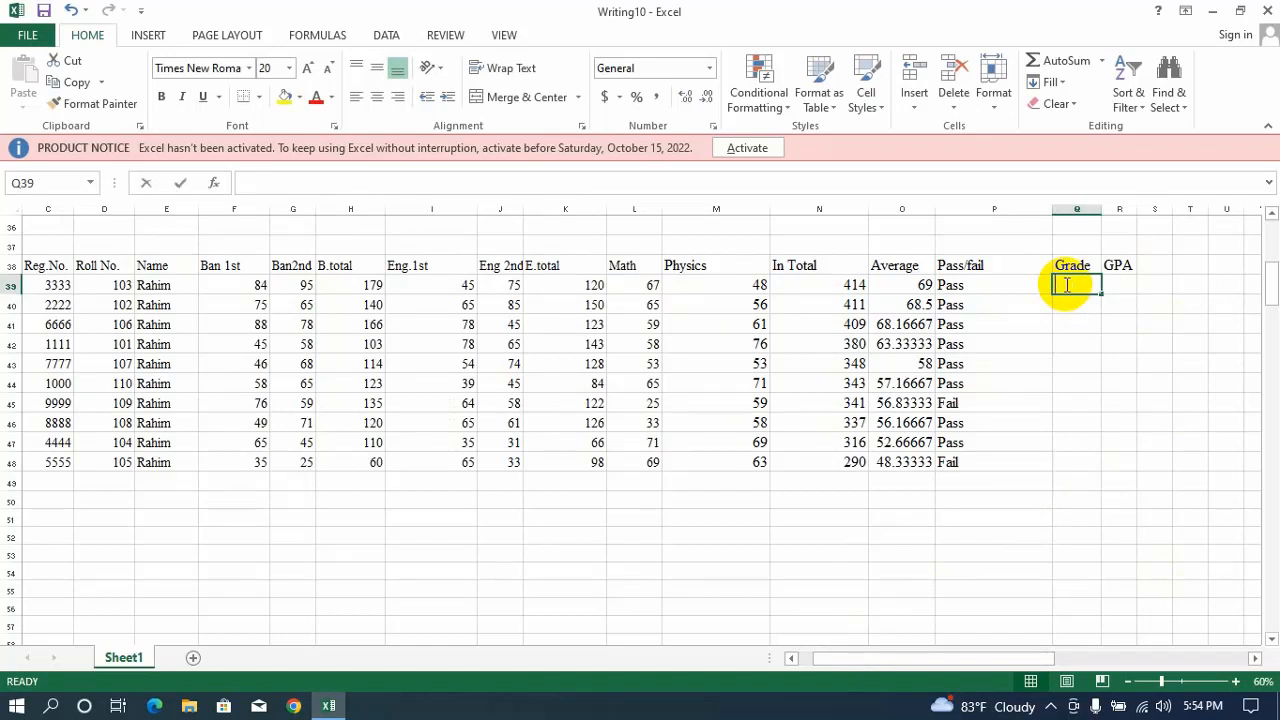
pyautogui.write('=if')
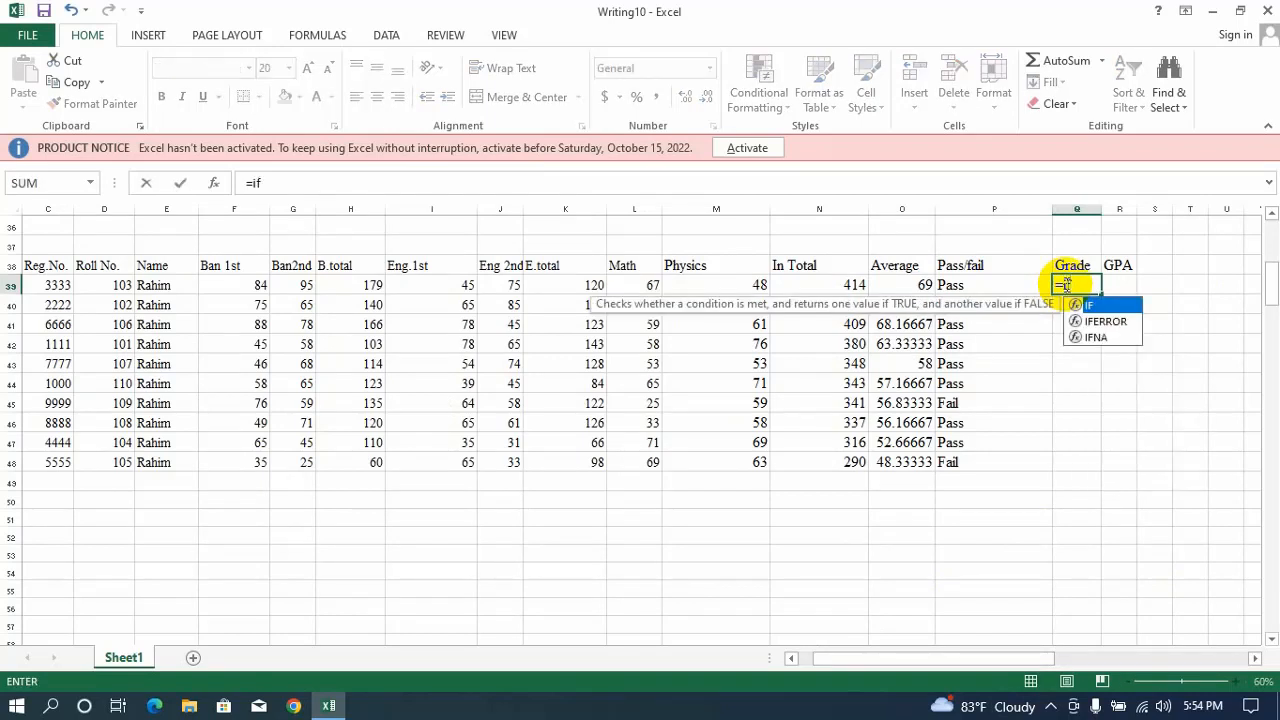
pyautogui.press('Tab')
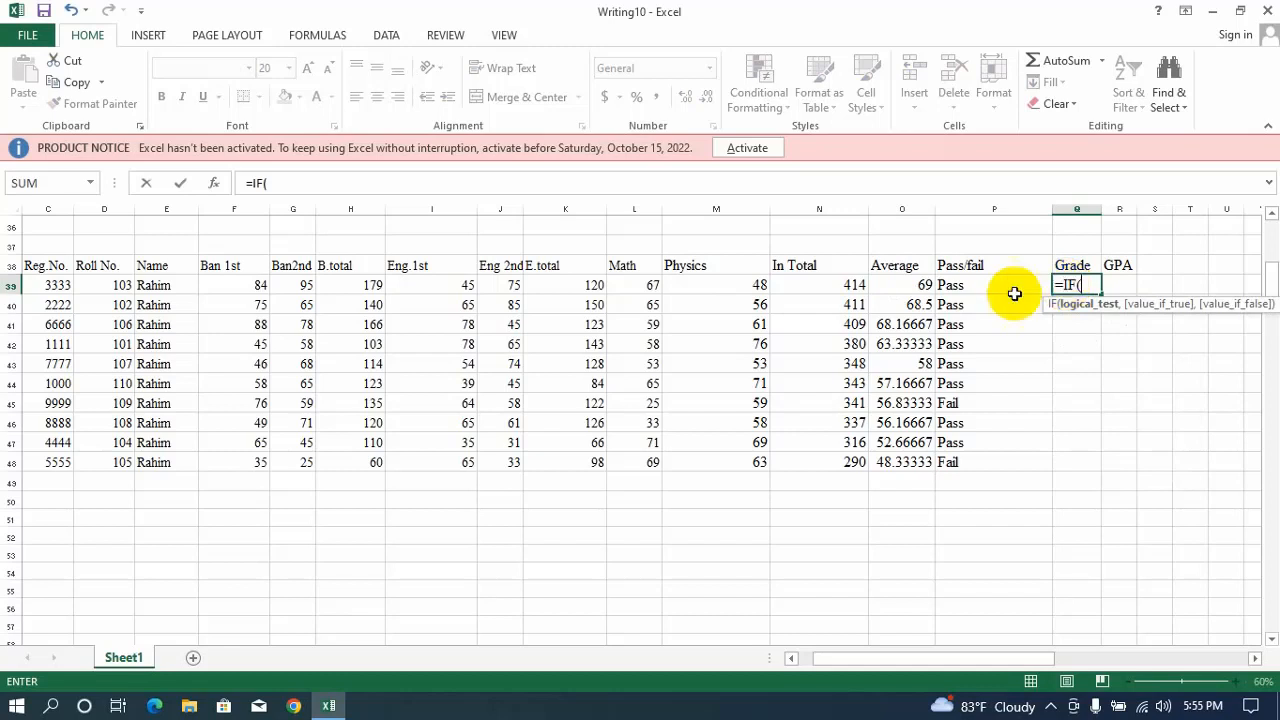
pyautogui.click(960, 284)
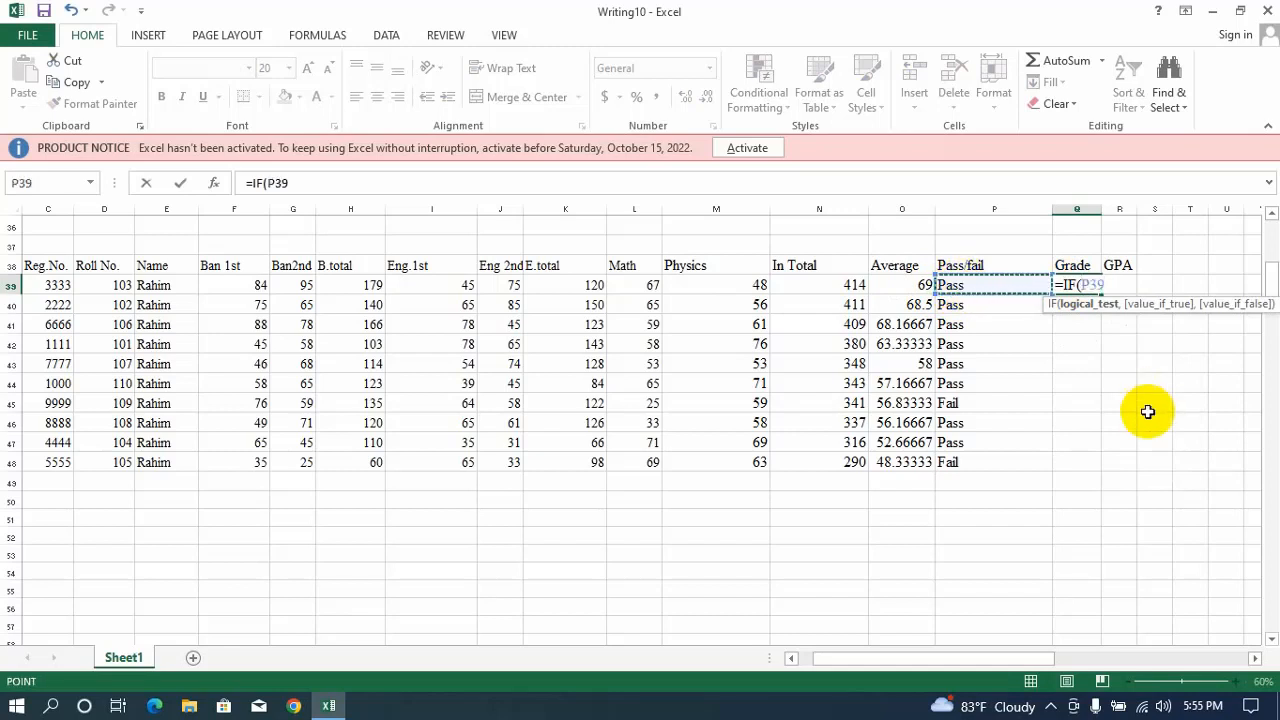
pyautogui.write('=')
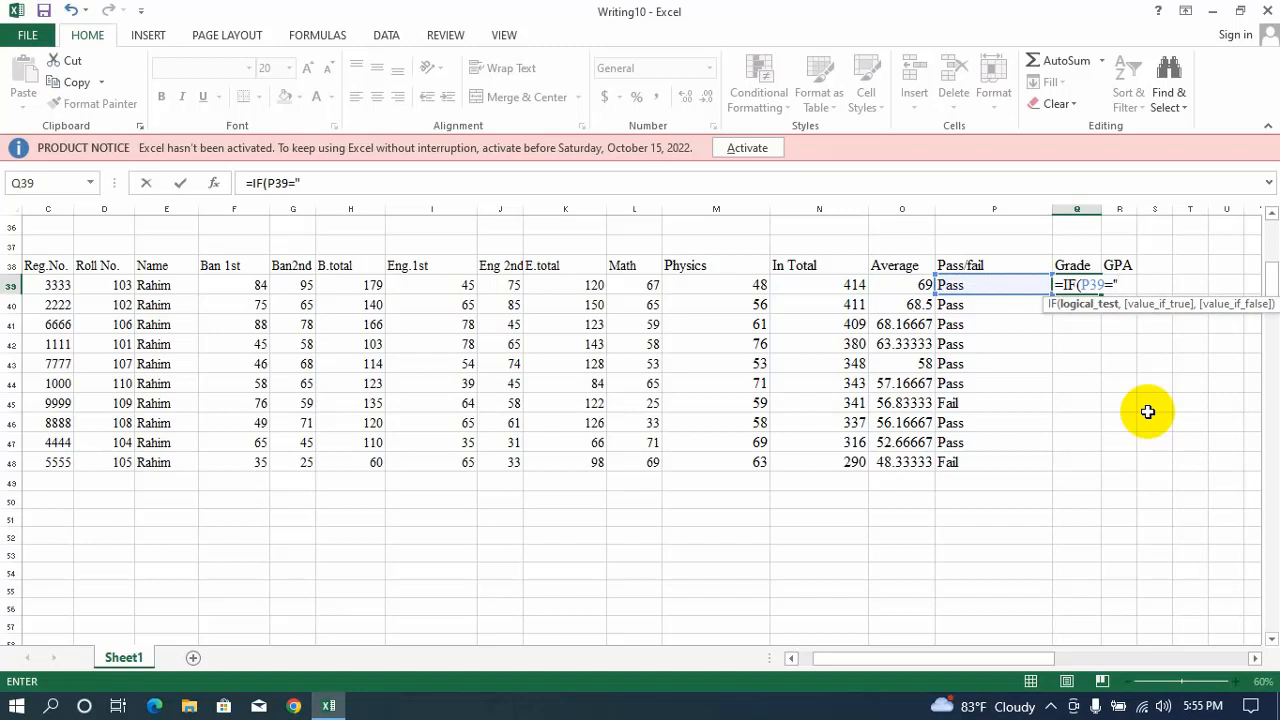
pyautogui.write('"Fao')
pyautogui.press('BackSpace')
pyautogui.write('il",')
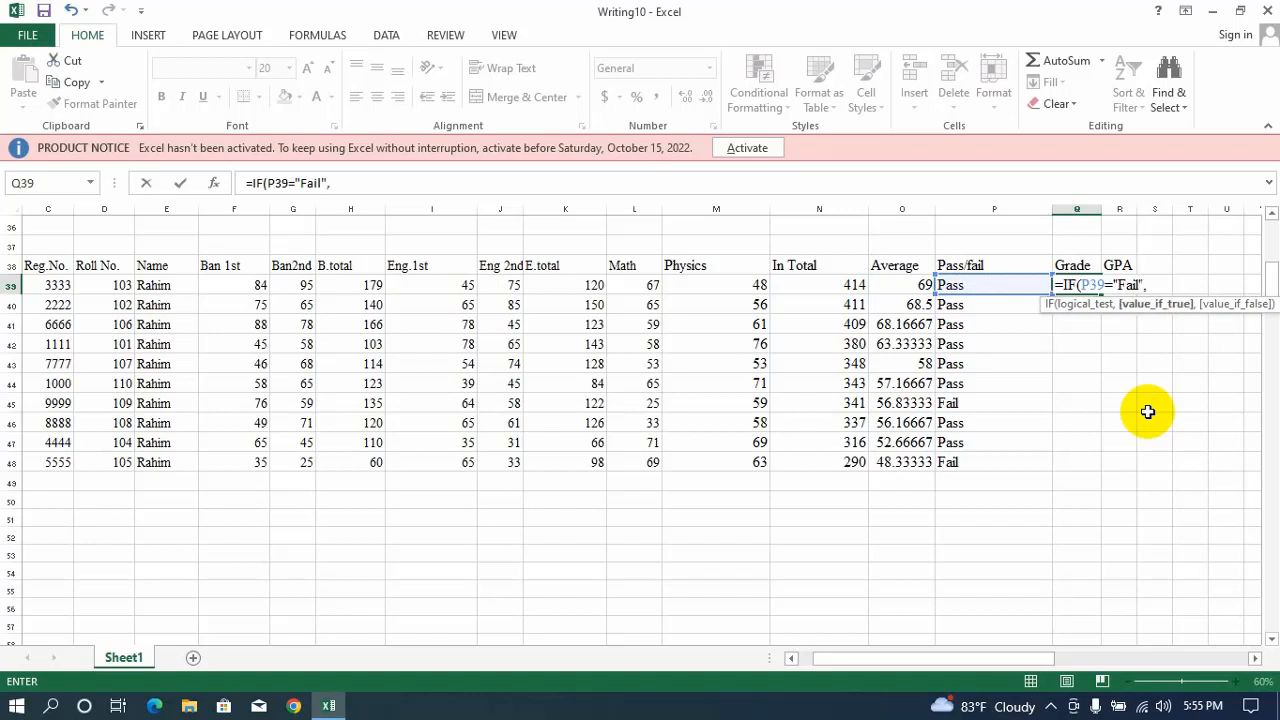
# Set "F" in quotation marks as the value when true in the Q39 IF formula
pyautogui.write('F')
pyautogui.press('Left')
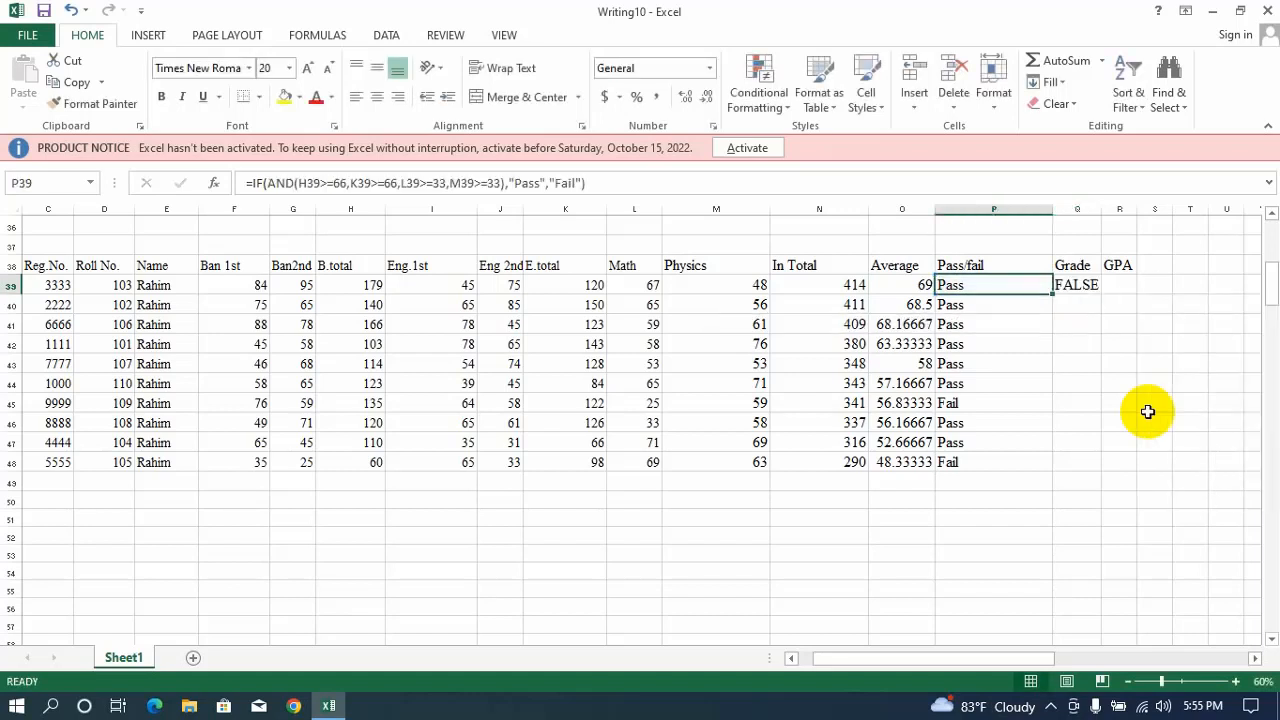
pyautogui.press('Right')
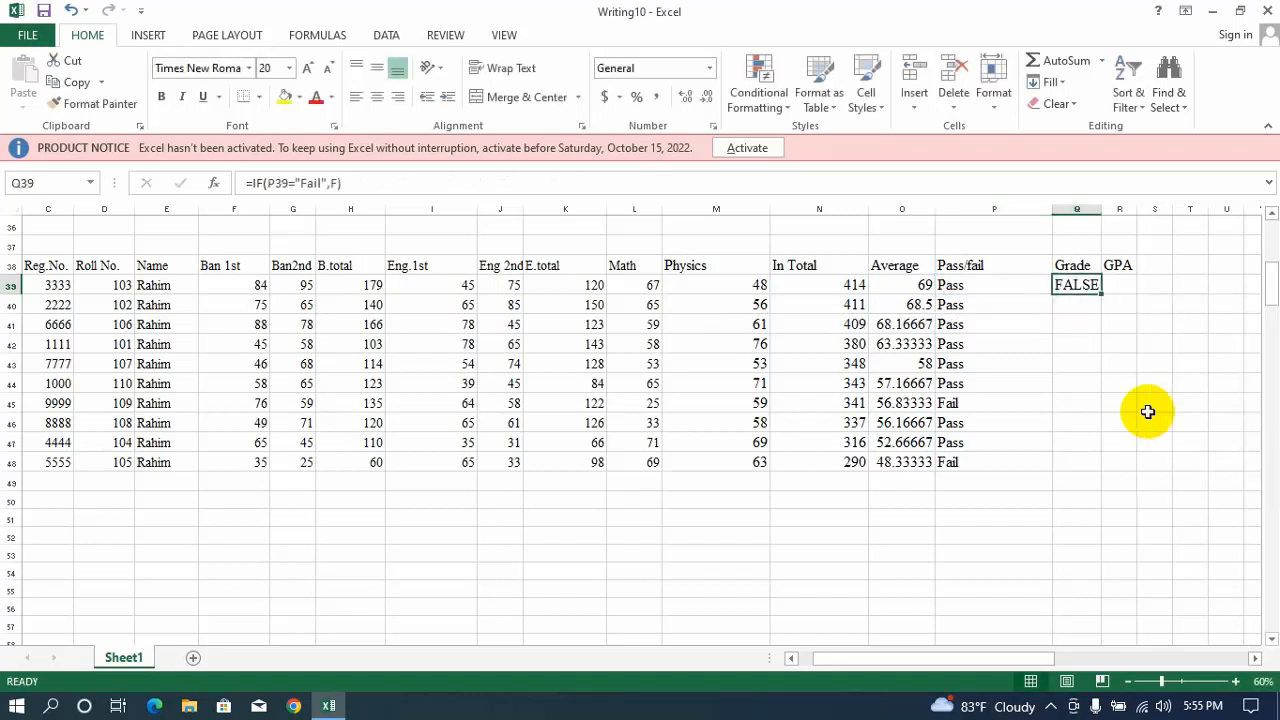
pyautogui.doubleClick(1083, 285)
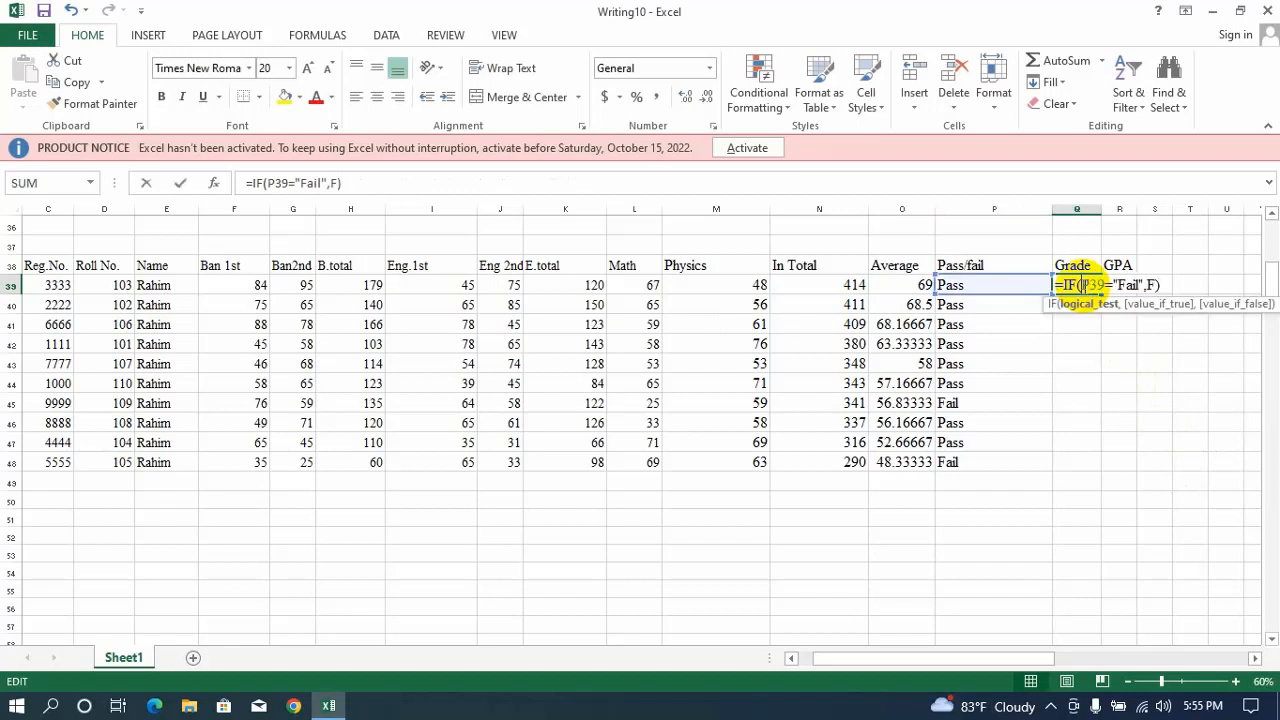
pyautogui.click(1149, 285)
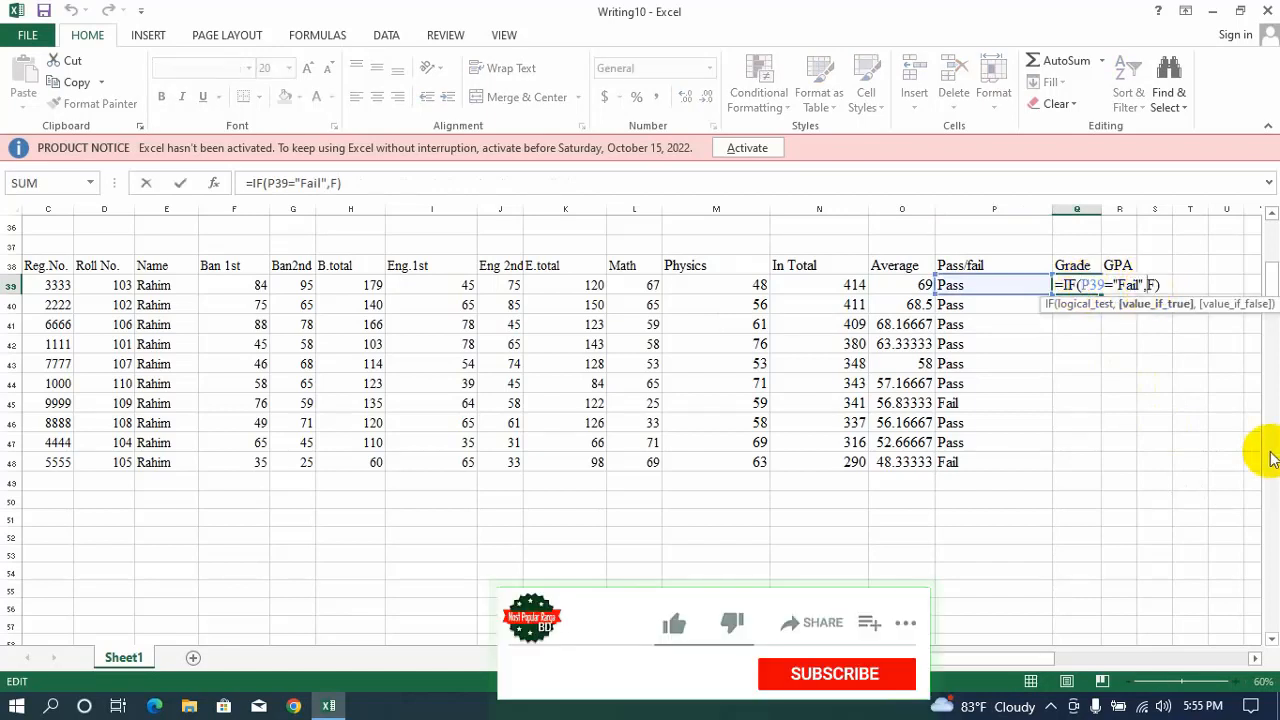
pyautogui.write('"')
pyautogui.press('Right')
pyautogui.write('"')
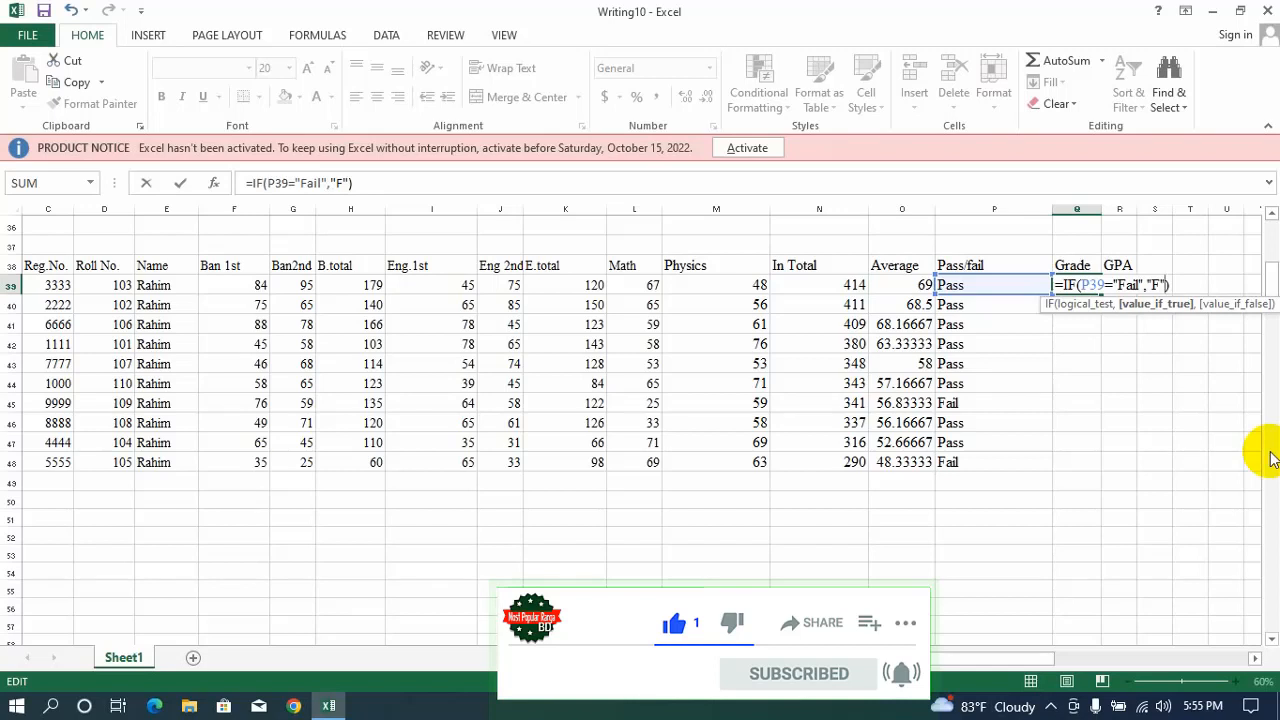
pyautogui.write(',')
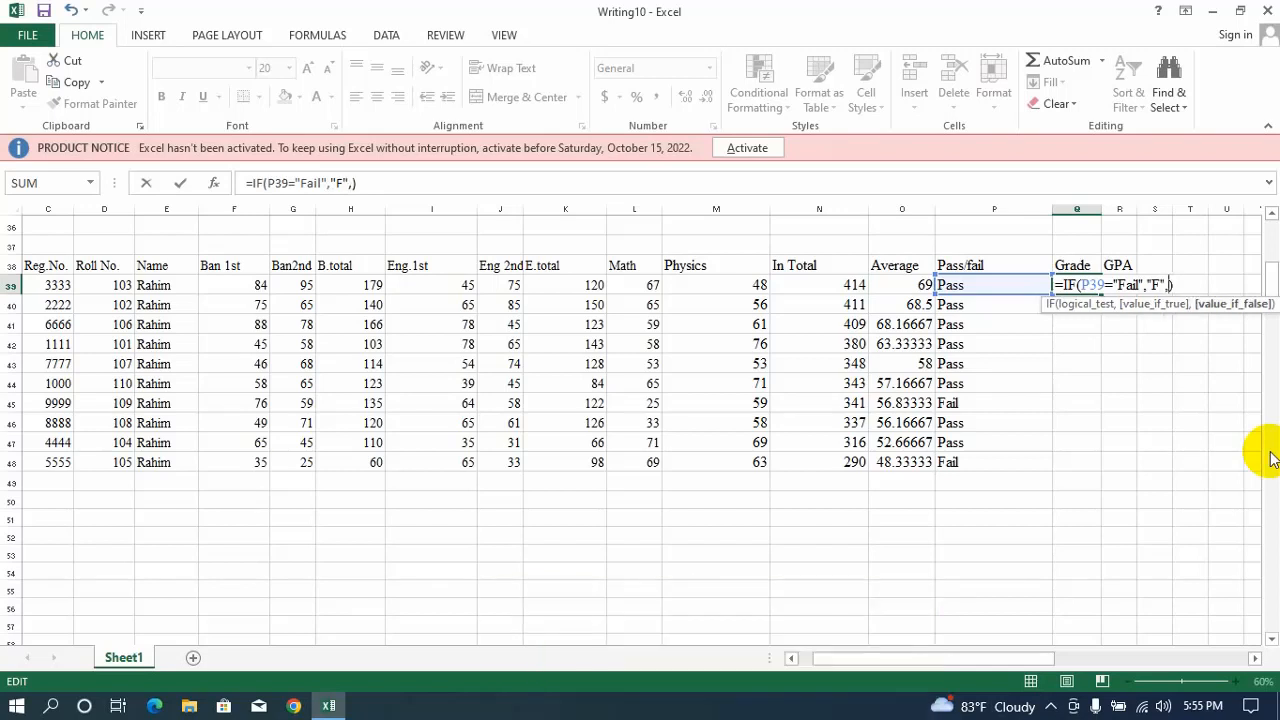
# Nest a second IF as the value when false in Q39, testing whether the In Total cell meets N39>=480
pyautogui.write('id')
pyautogui.press('BackSpace')
pyautogui.write('f')
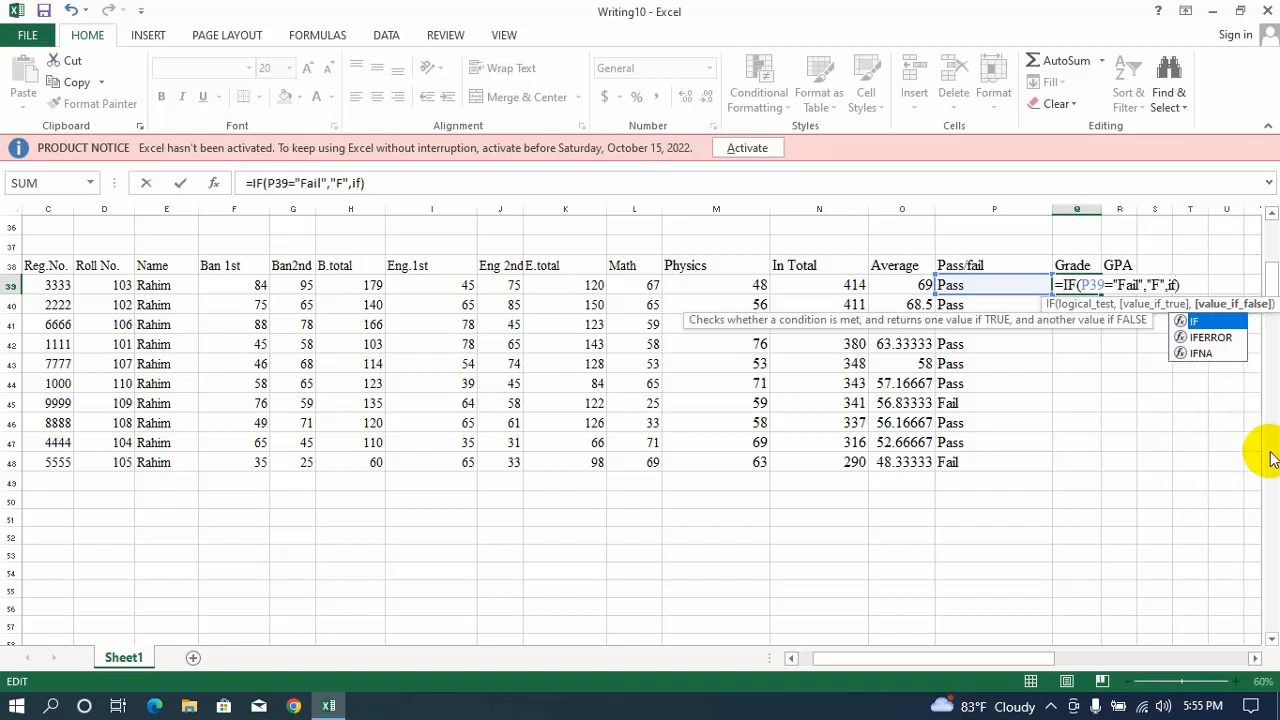
pyautogui.press('Tab')
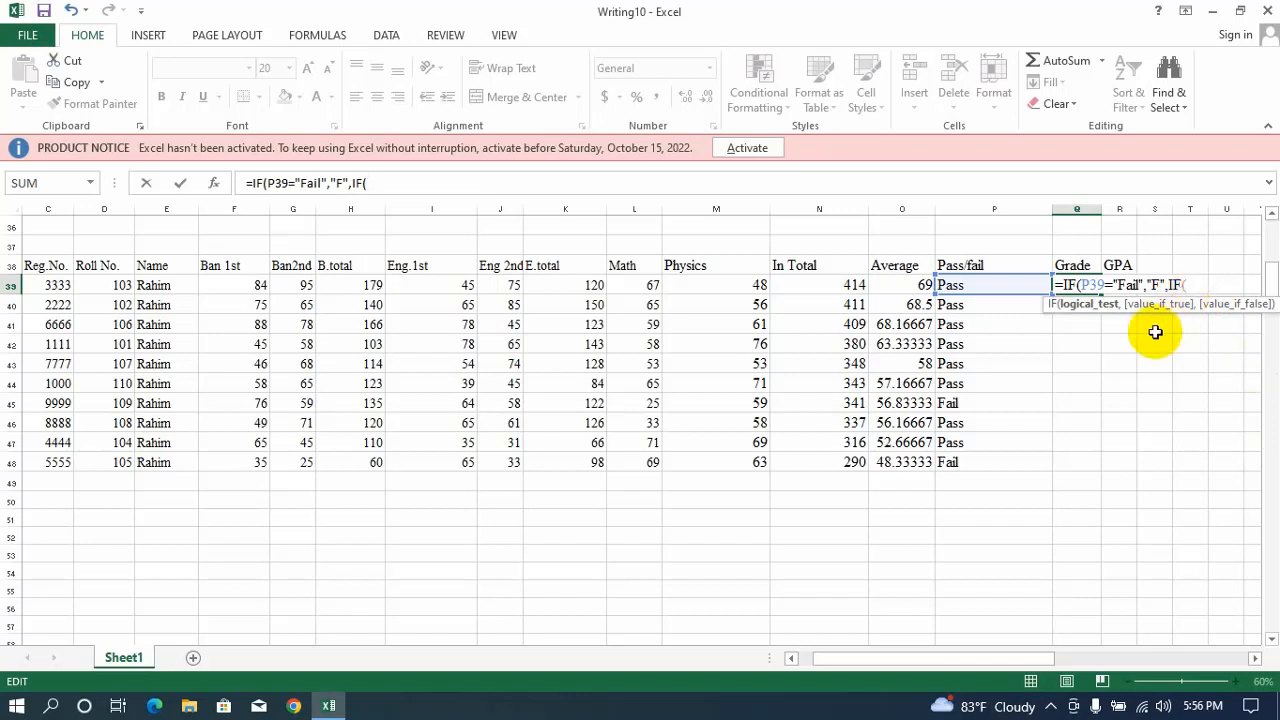
pyautogui.click(855, 285)
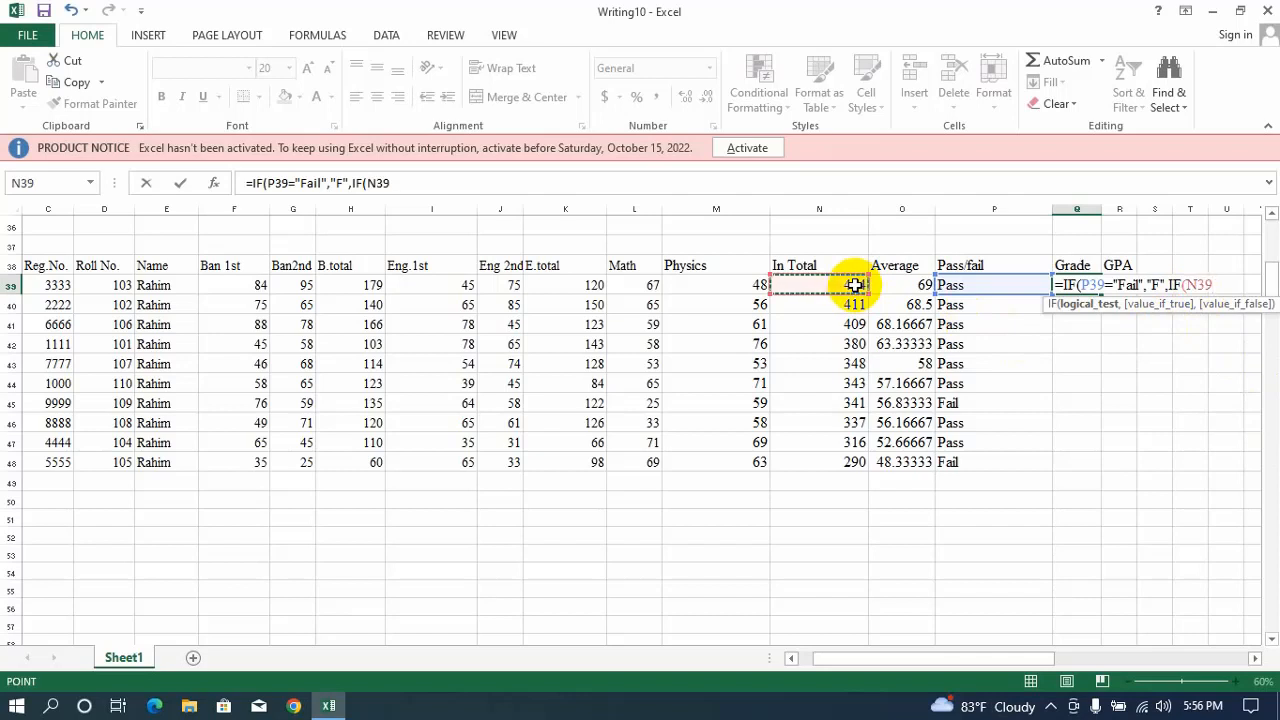
pyautogui.write('>')
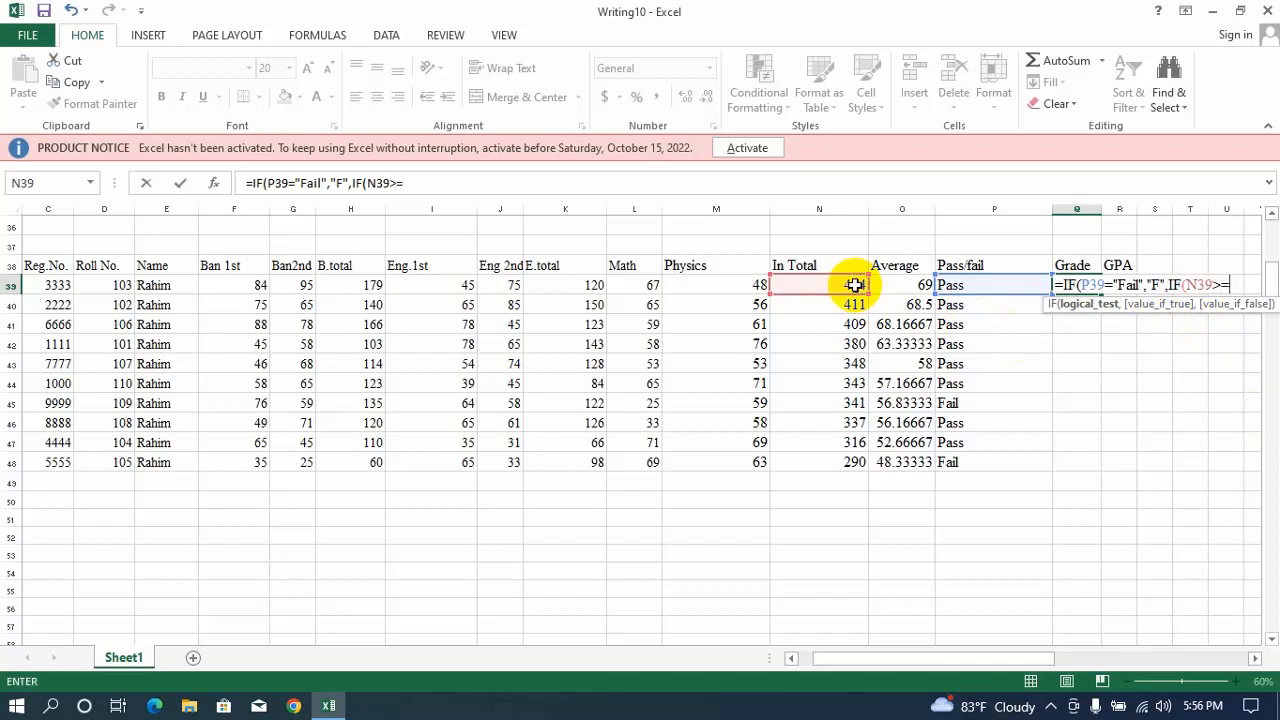
pyautogui.write('=480,')
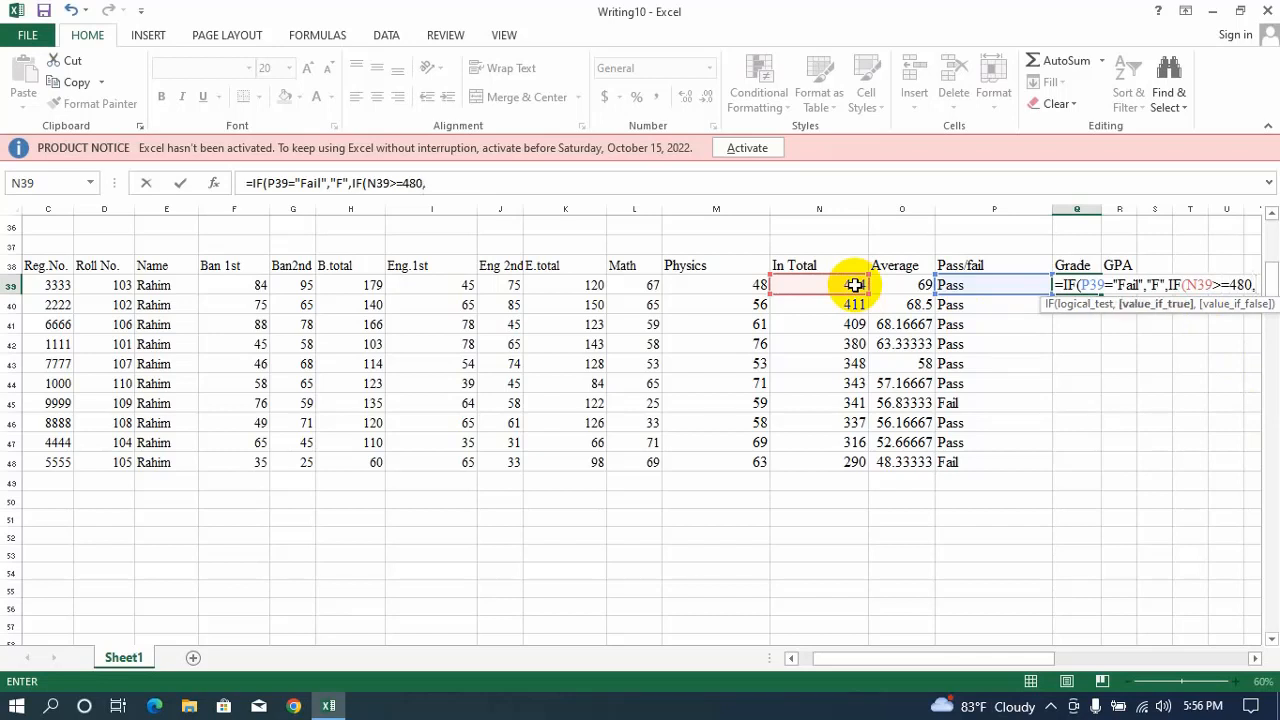
pyautogui.write('A+')
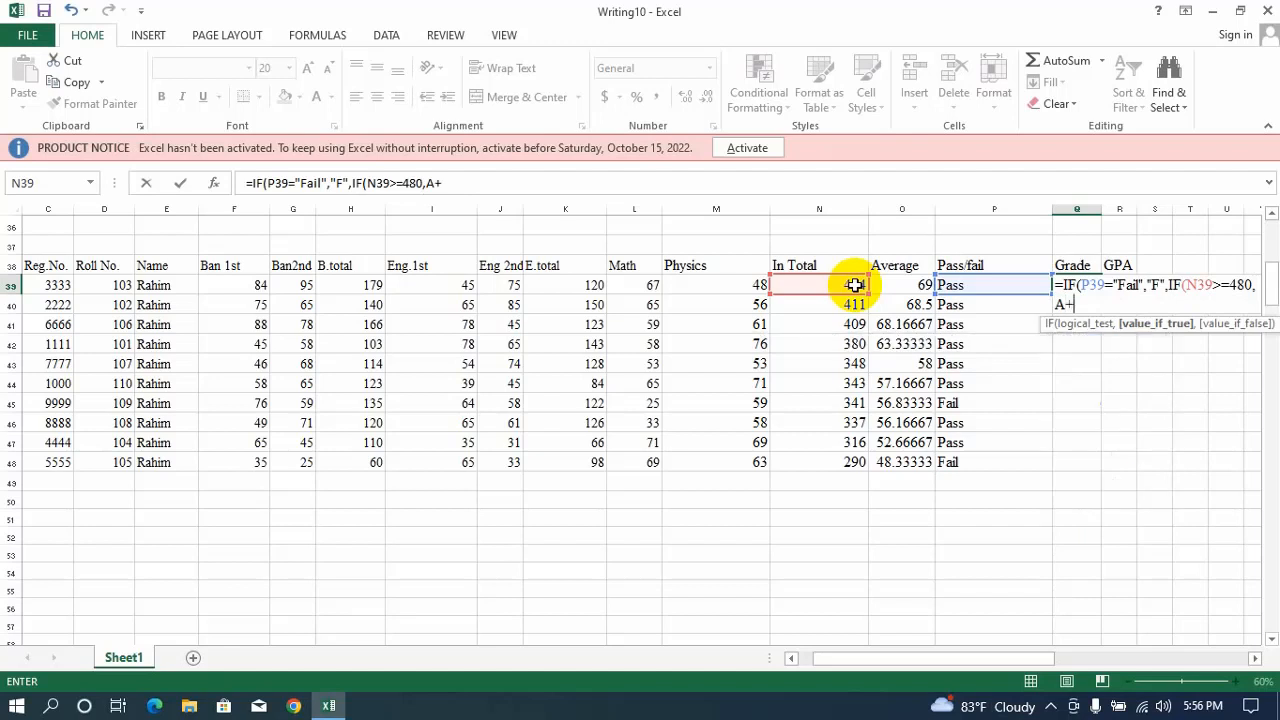
pyautogui.press('Left')
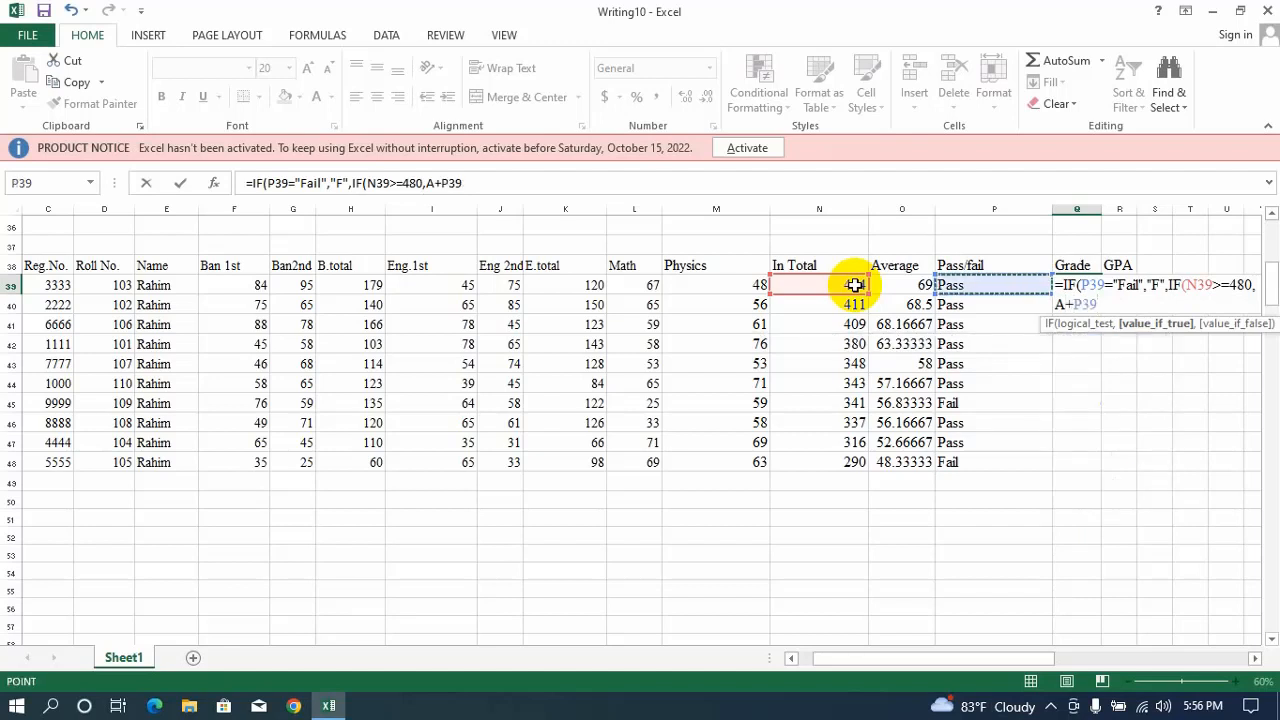
pyautogui.press('Right')
pyautogui.press('Left')
pyautogui.press('BackSpace')
pyautogui.press('BackSpace')
pyautogui.press('BackSpace')
pyautogui.press('BackSpace')
pyautogui.press('BackSpace')
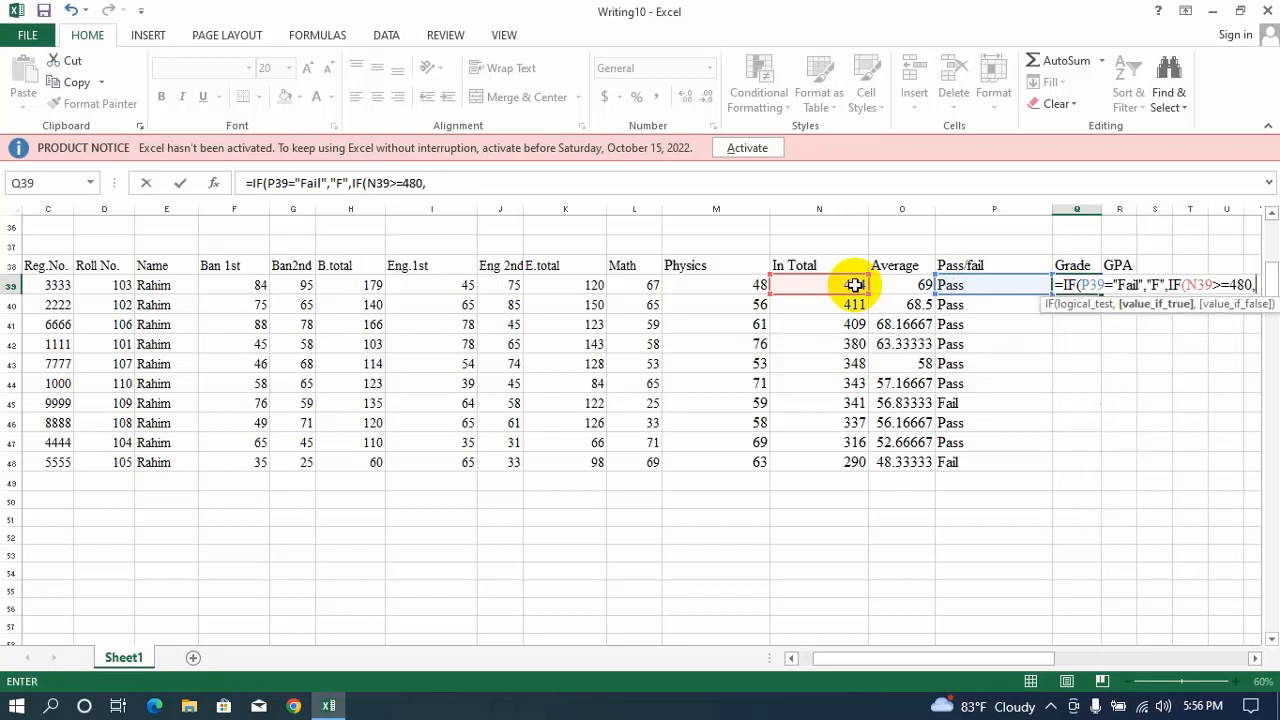
# Set "A+" as the result for the 480 test in Q39 and nest an IF returning "A" for N39>=420
pyautogui.write('"A+"')
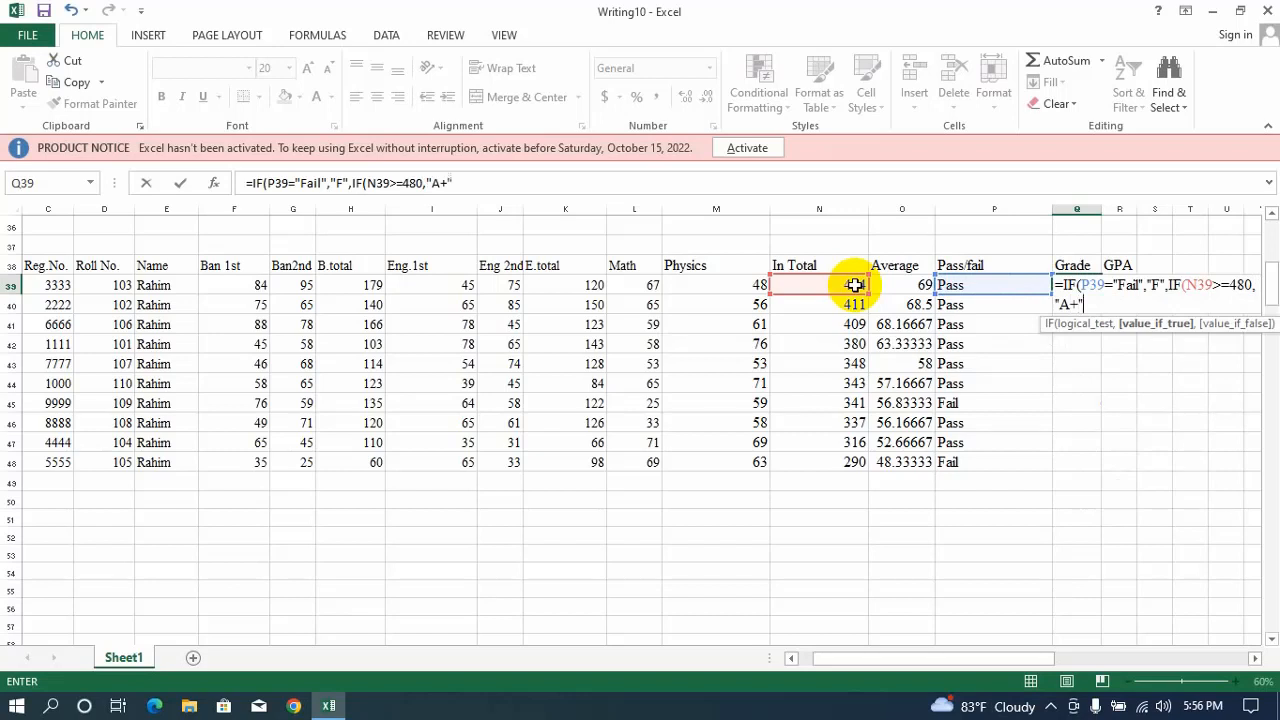
pyautogui.write(',')
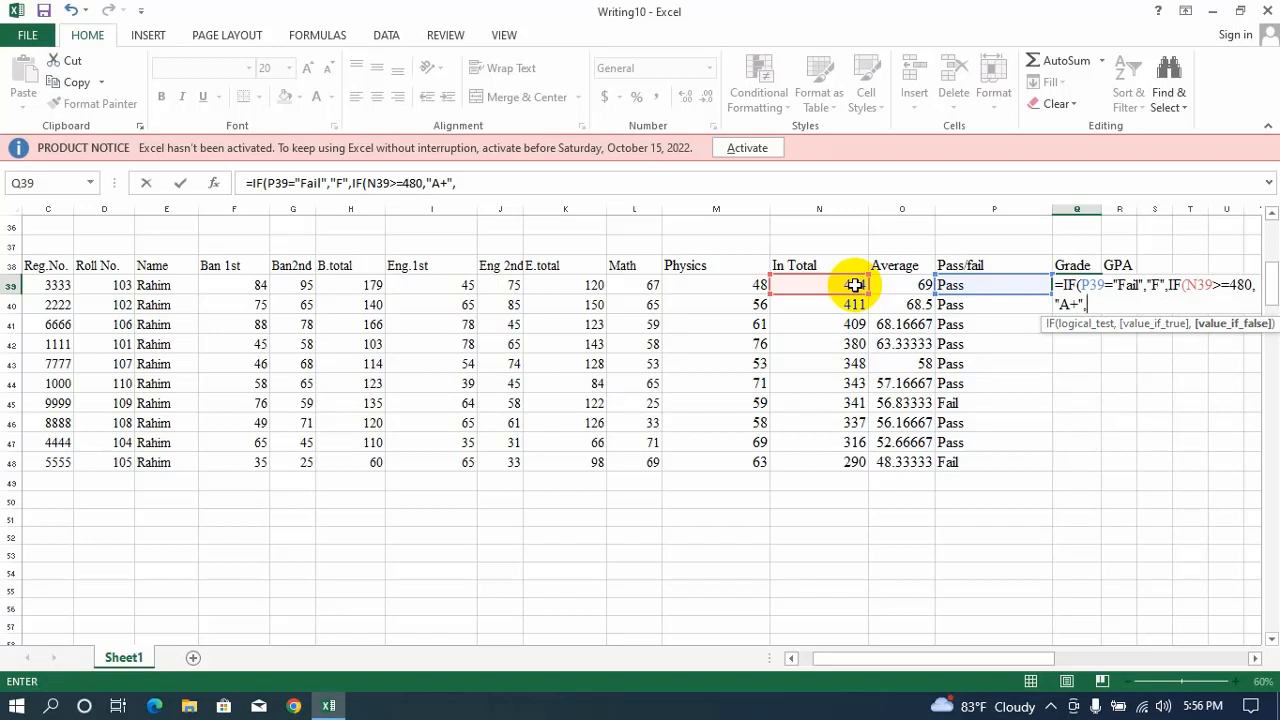
pyautogui.write('if')
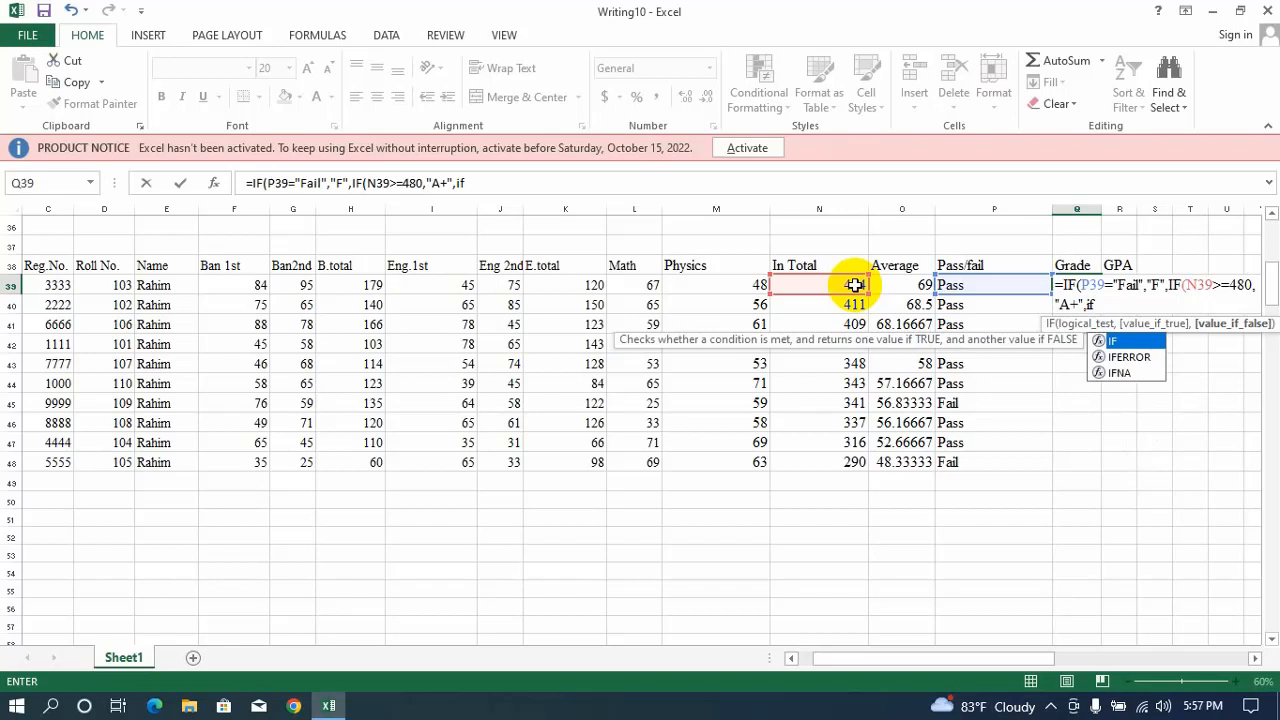
pyautogui.press('Tab')
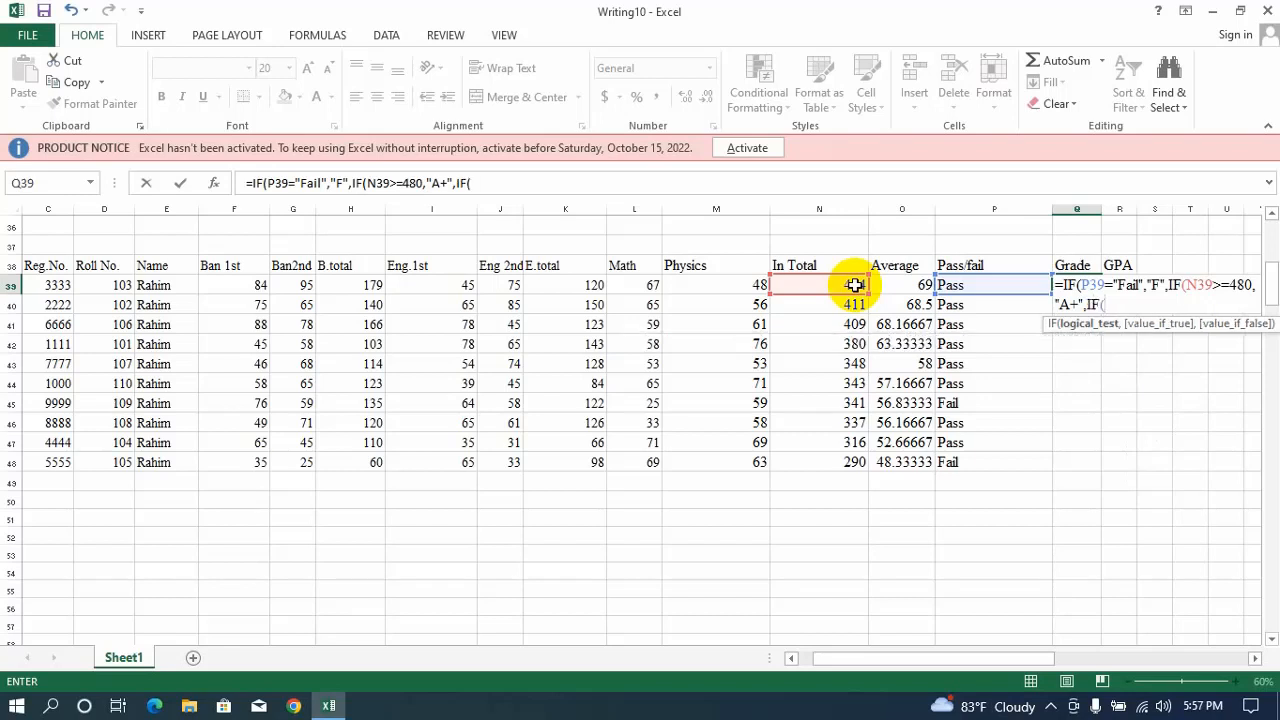
pyautogui.click(822, 286)
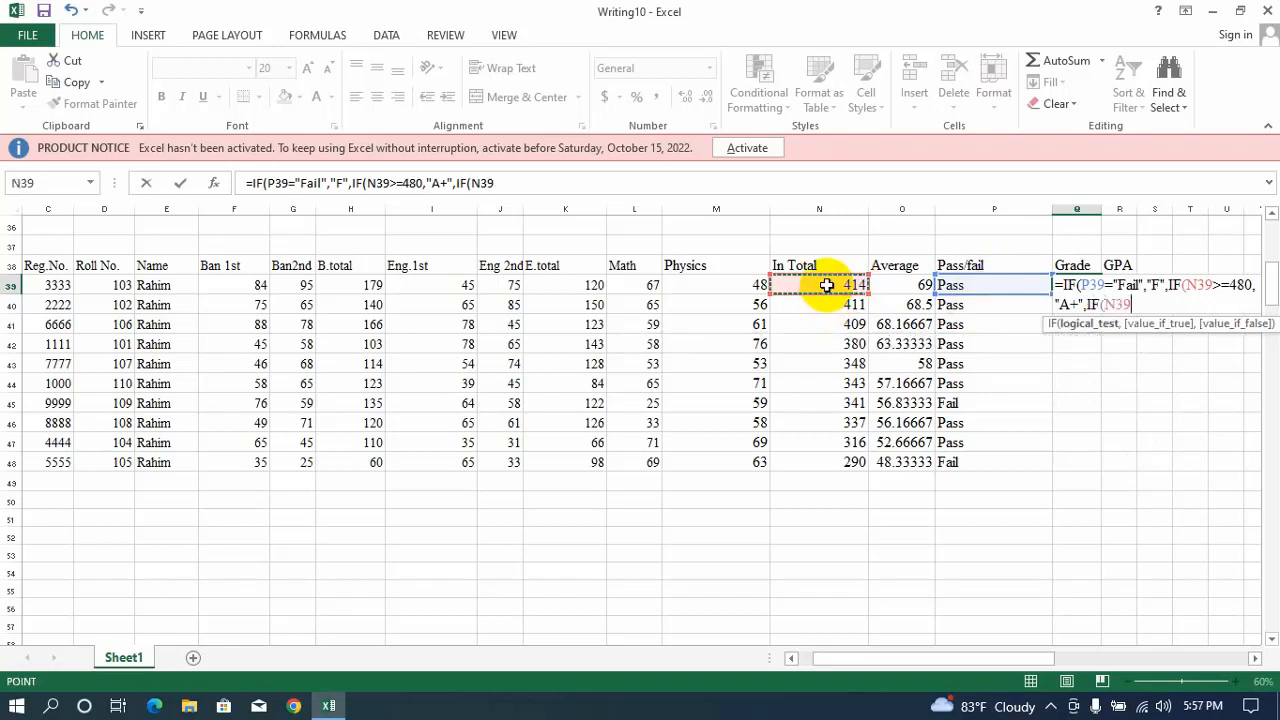
pyautogui.write('>=')
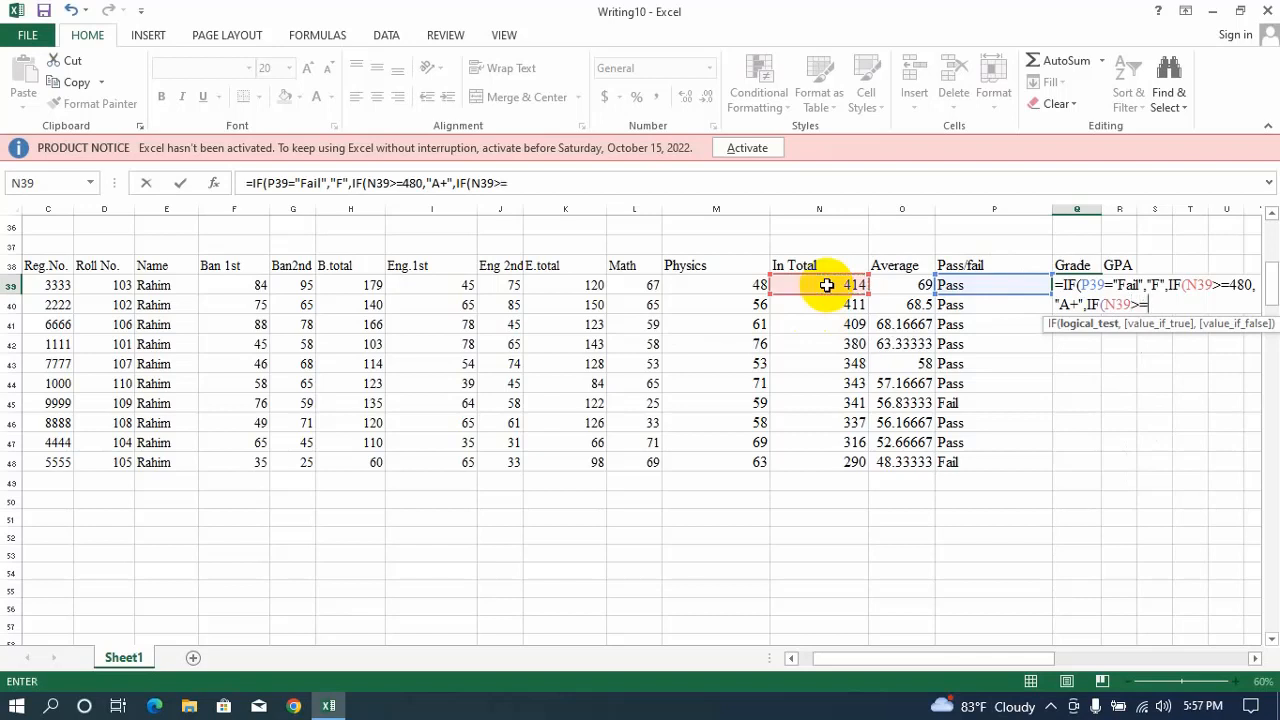
pyautogui.write('420,')
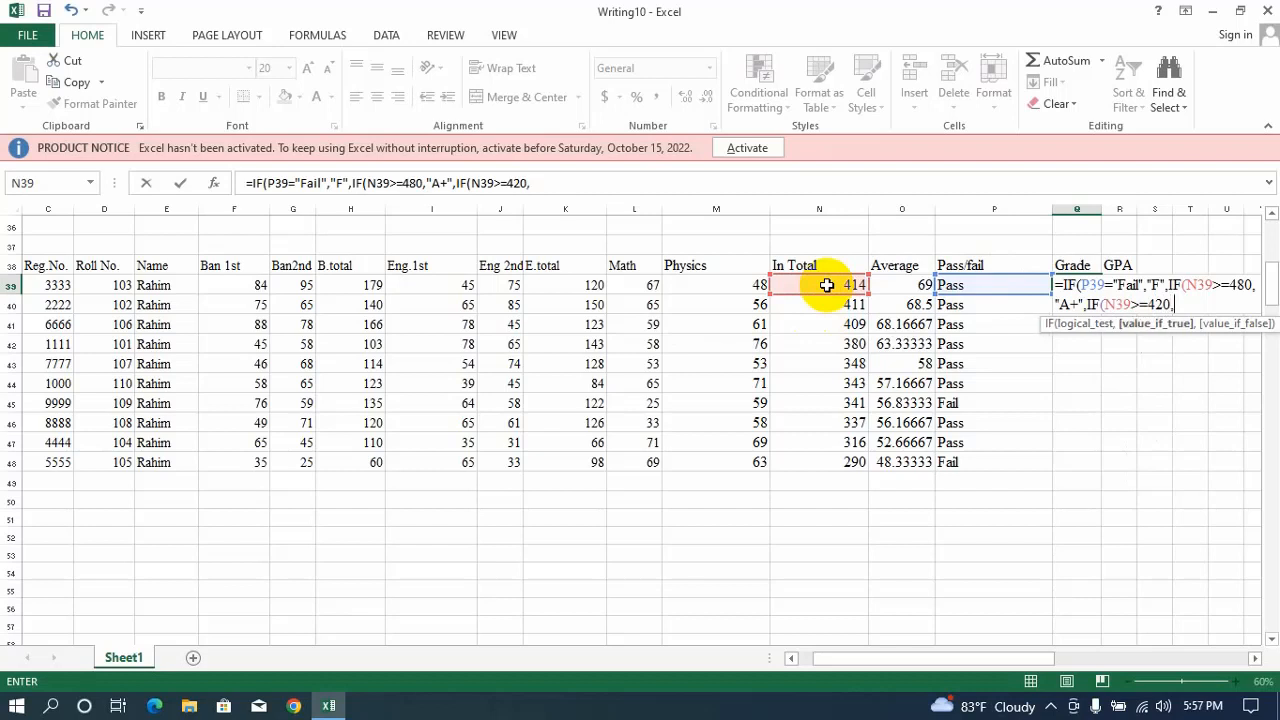
pyautogui.write('"A",')
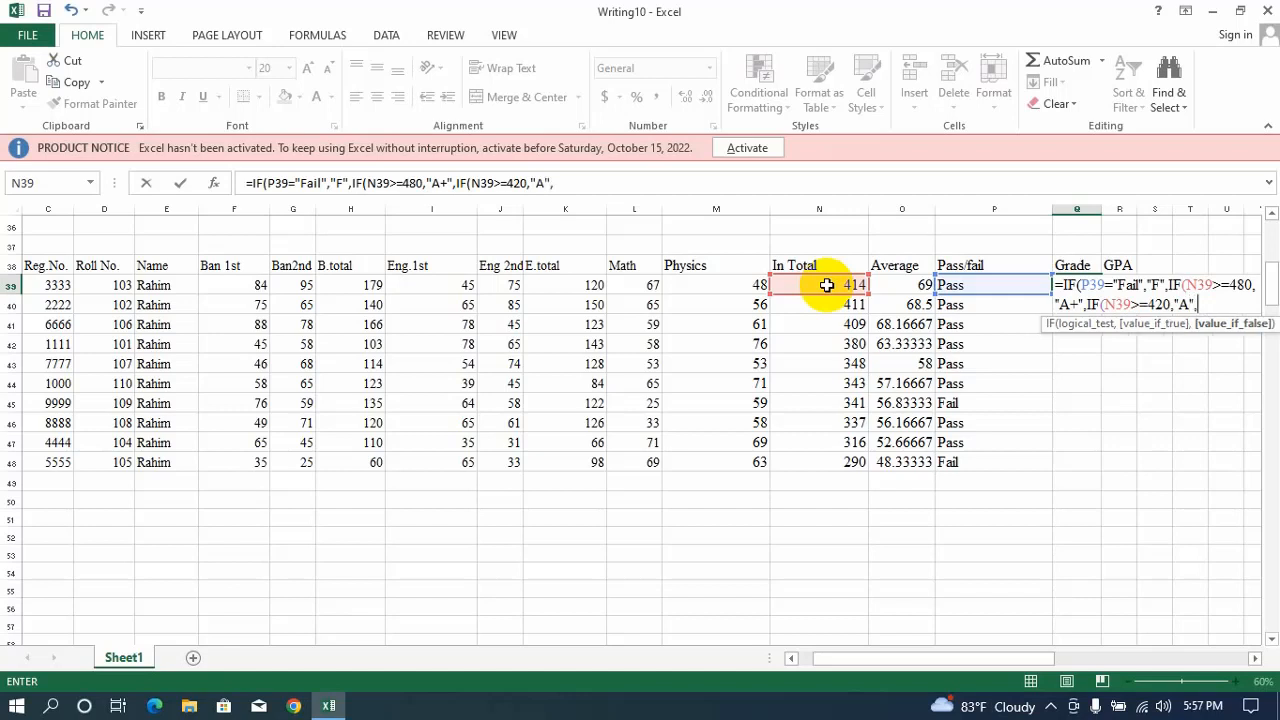
# Nest another IF as the value when false in Q39, returning "B" for N39>=360
pyautogui.write('if')
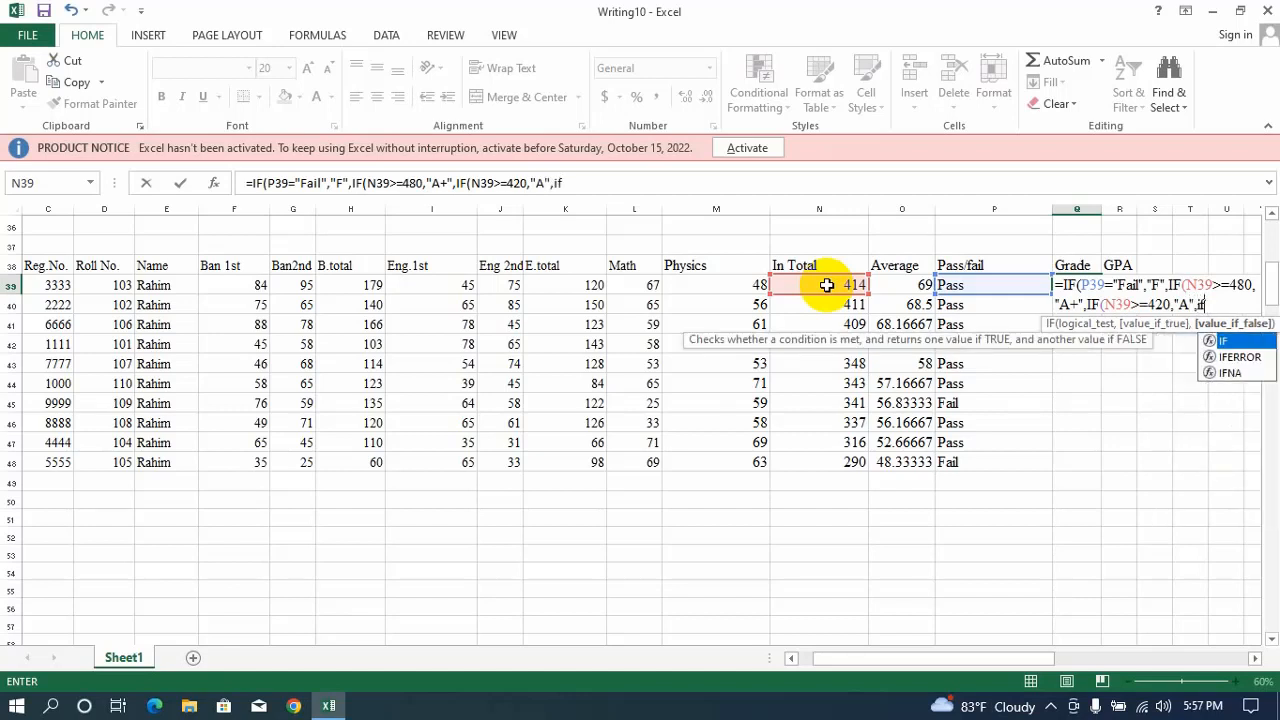
pyautogui.press('Tab')
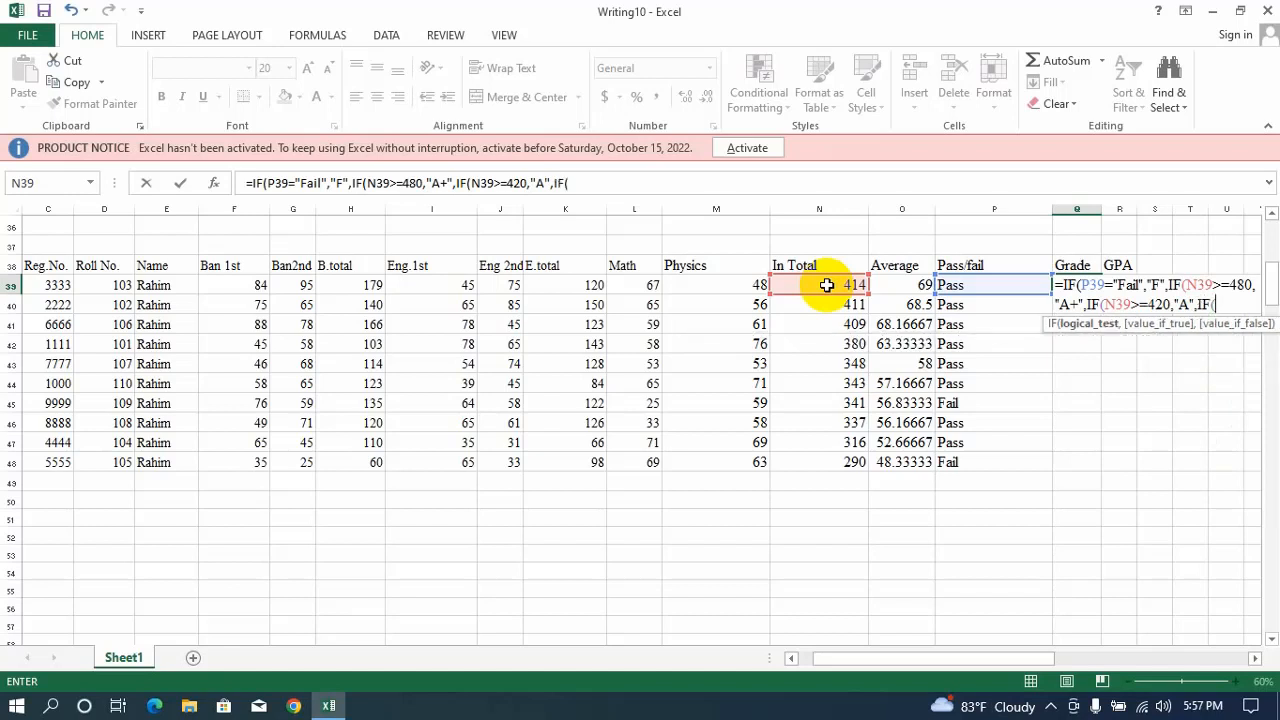
pyautogui.click(810, 284)
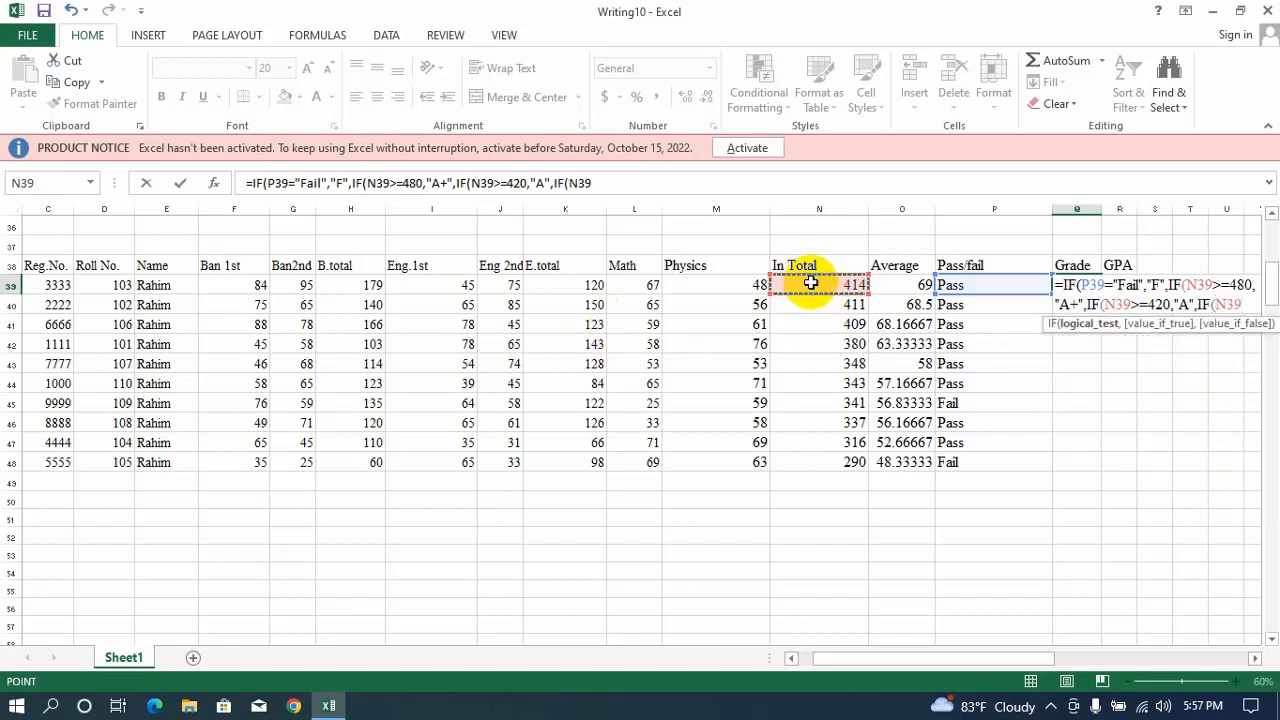
pyautogui.write('>')
pyautogui.write('=3')
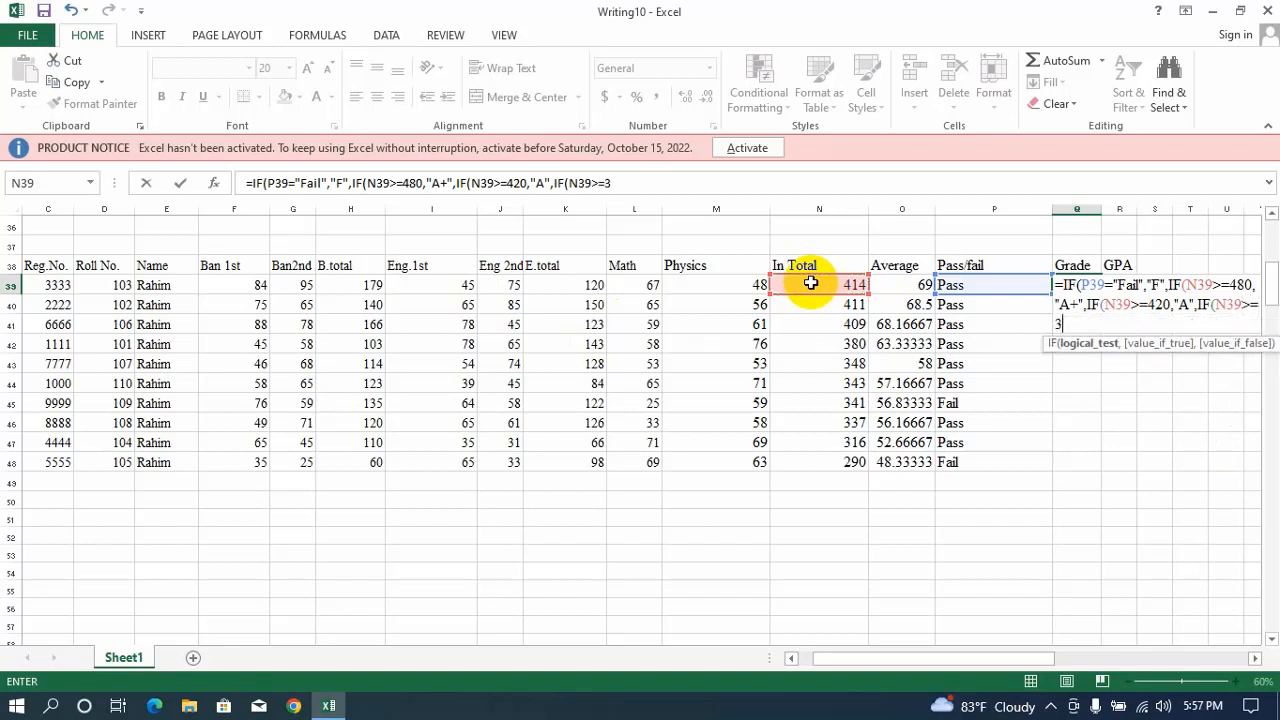
pyautogui.write('60,')
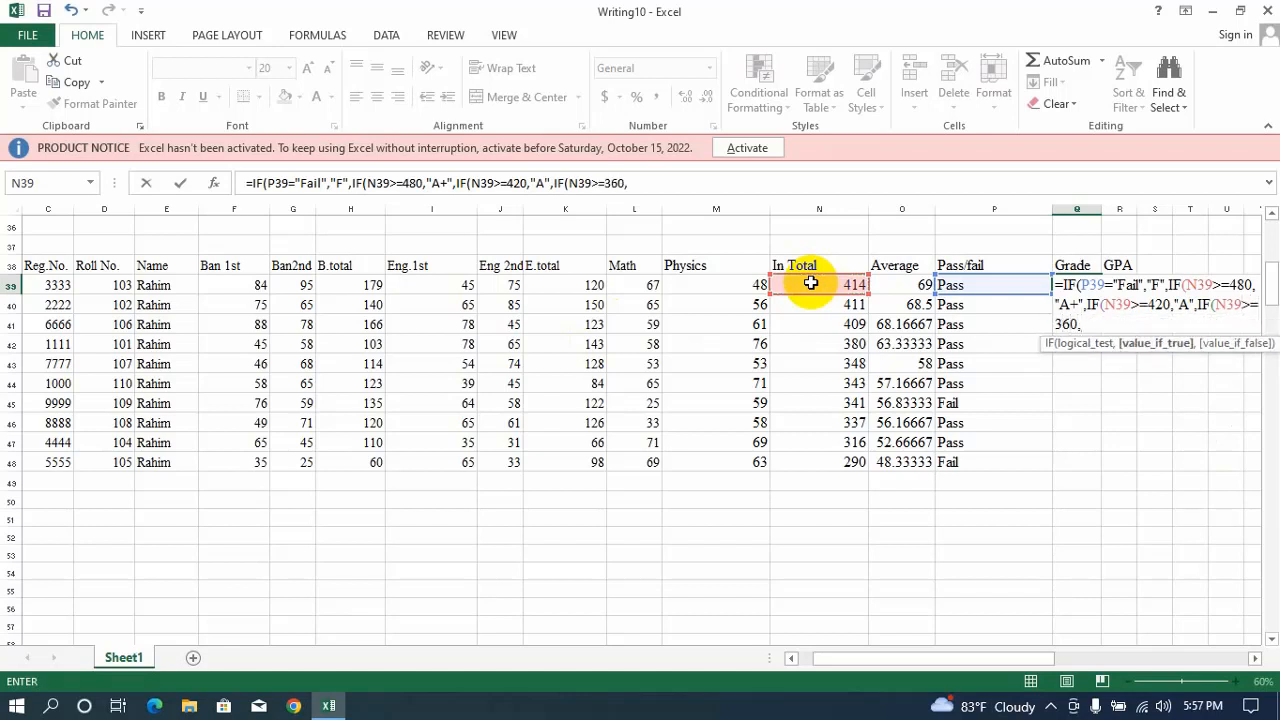
pyautogui.write('B')
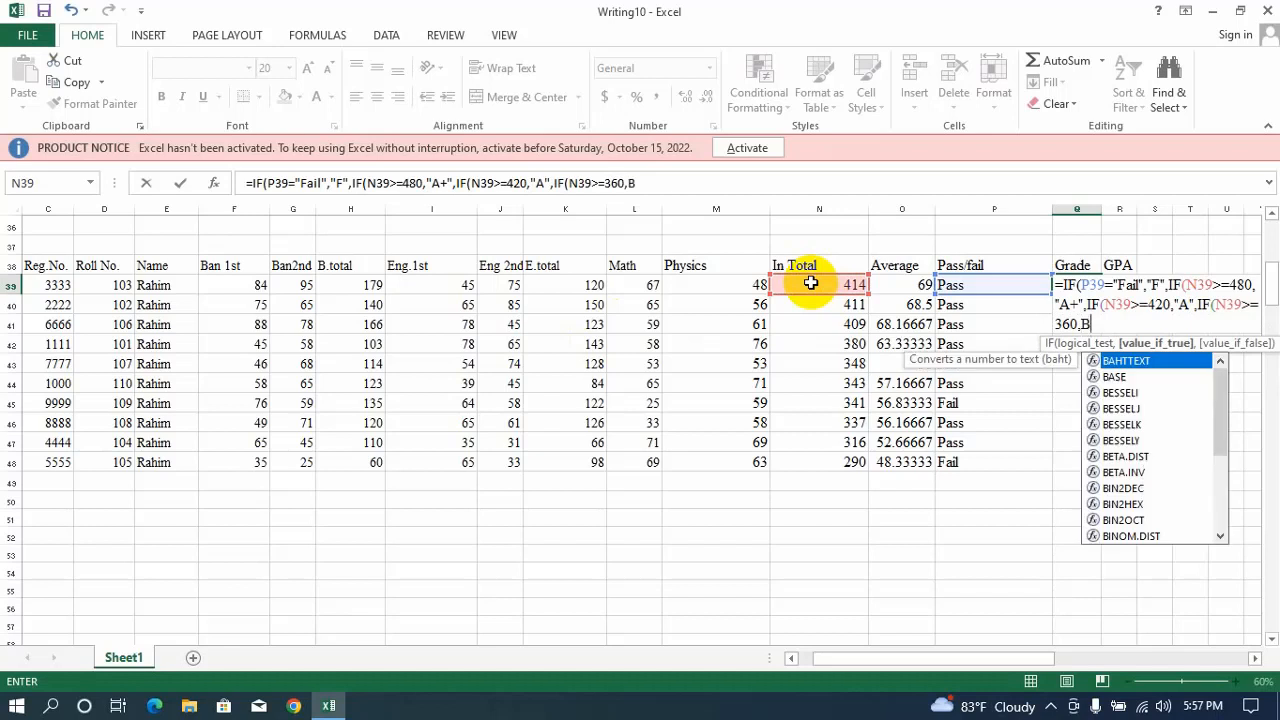
pyautogui.press('BackSpace')
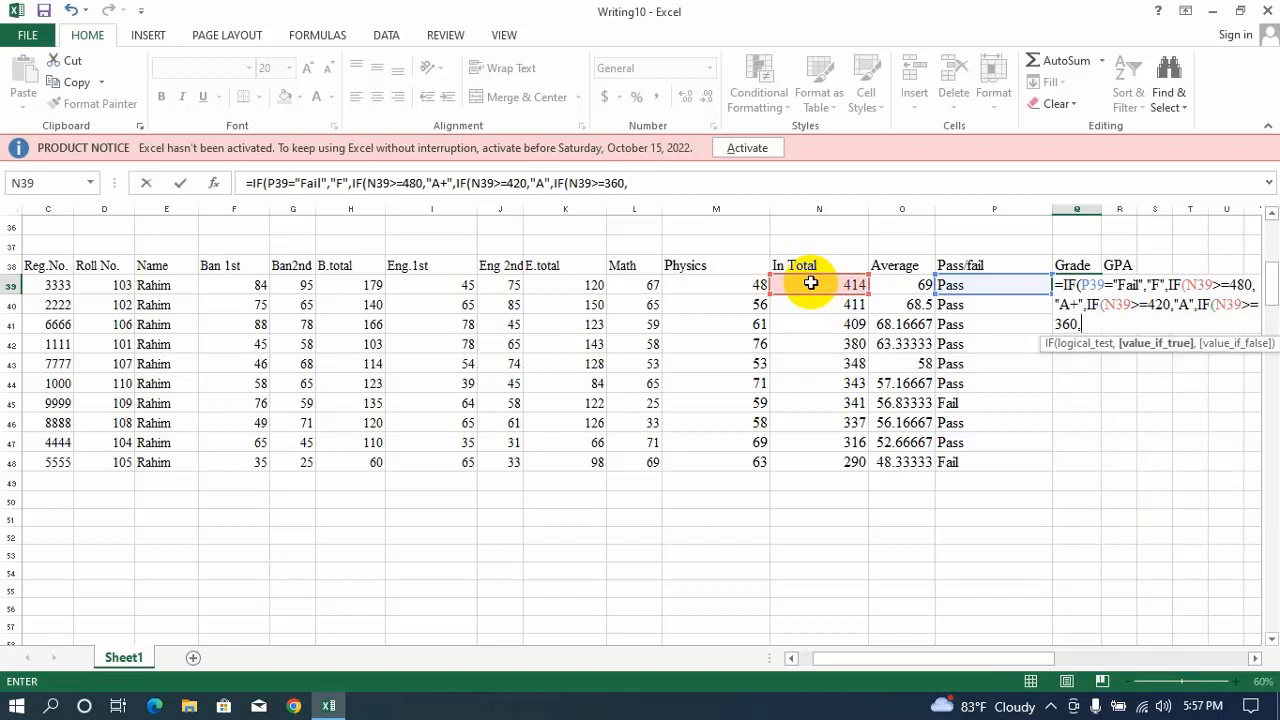
pyautogui.write('"B",')
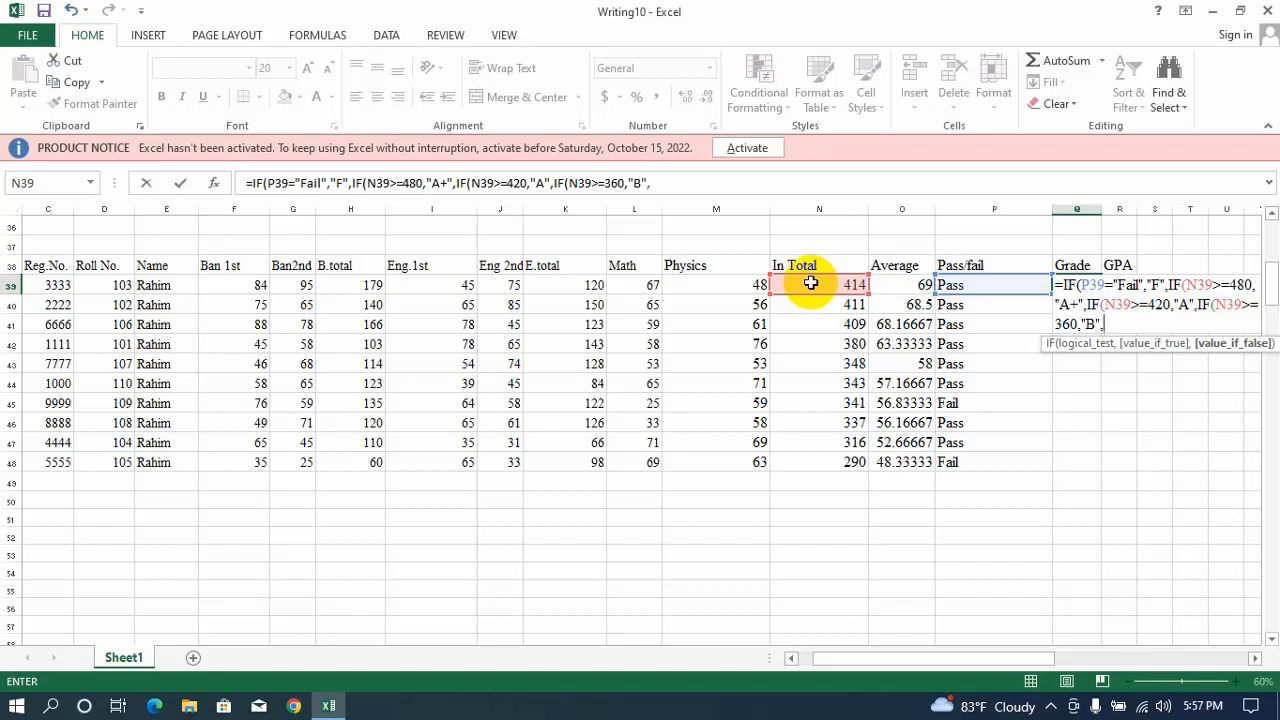
# Nest a further IF in the Q39 formula after the 360 test, testing whether N39>=240
pyautogui.write('if')
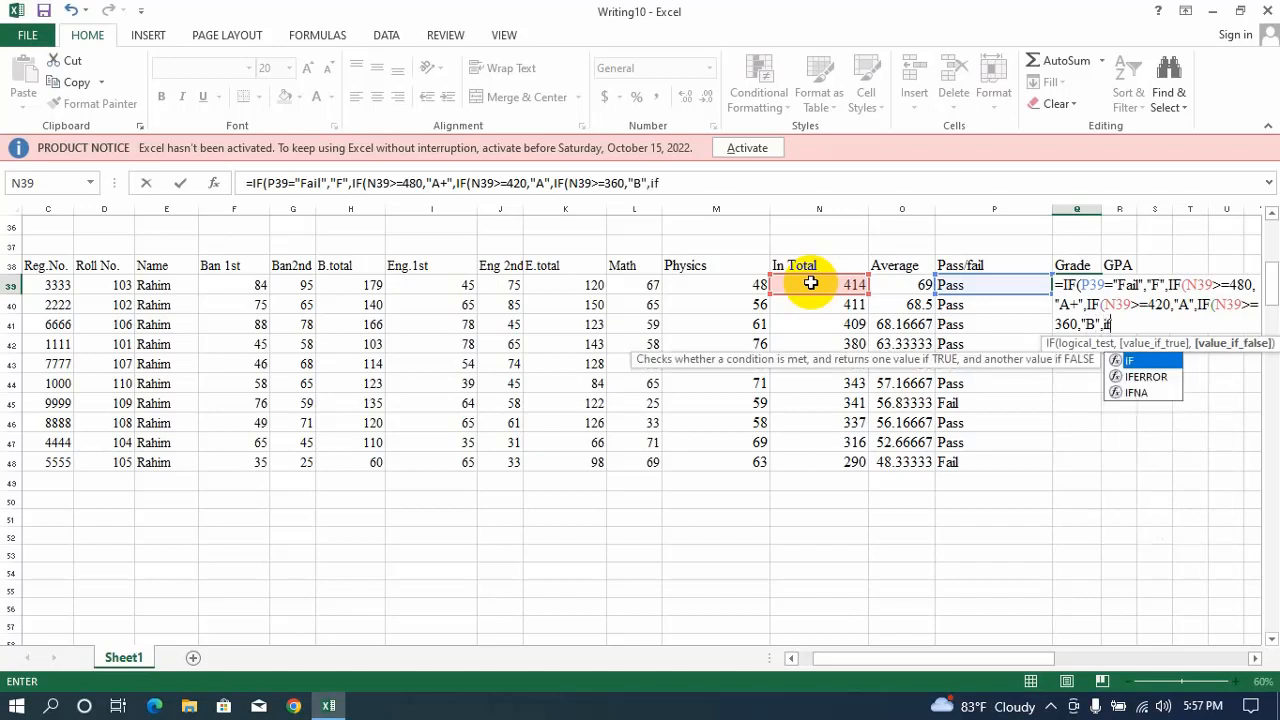
pyautogui.press('Tab')
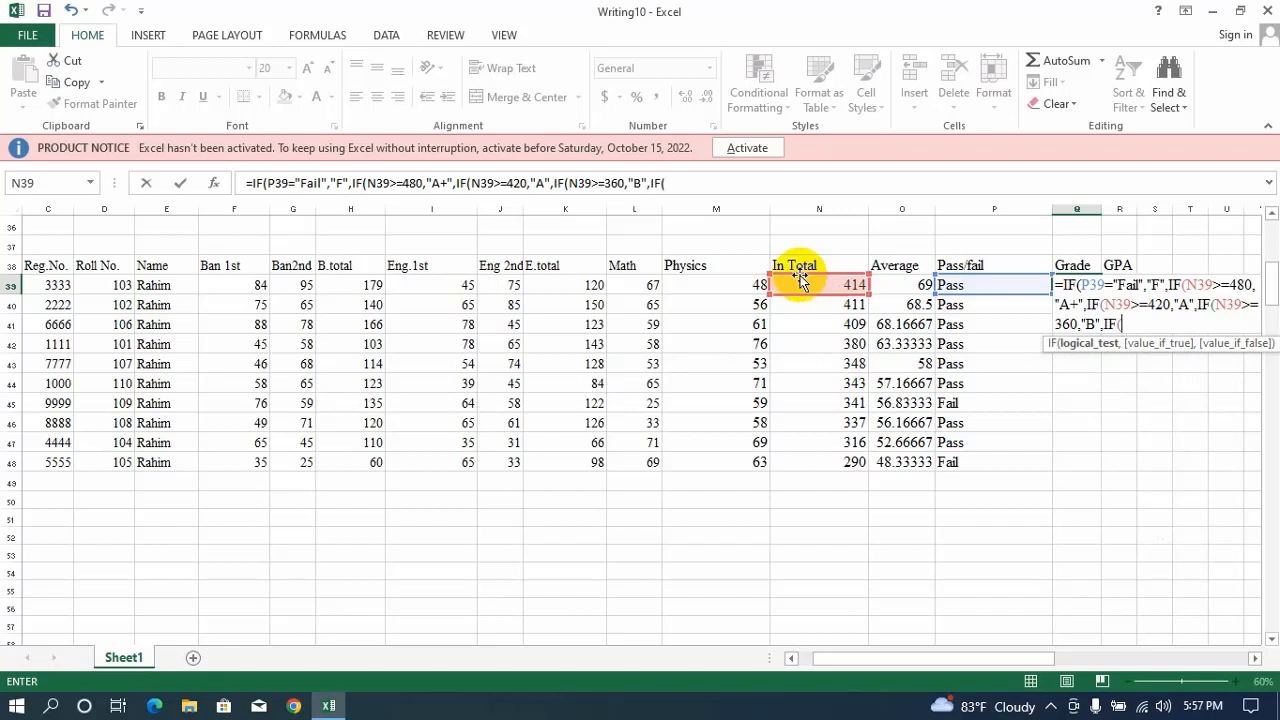
pyautogui.click(802, 282)
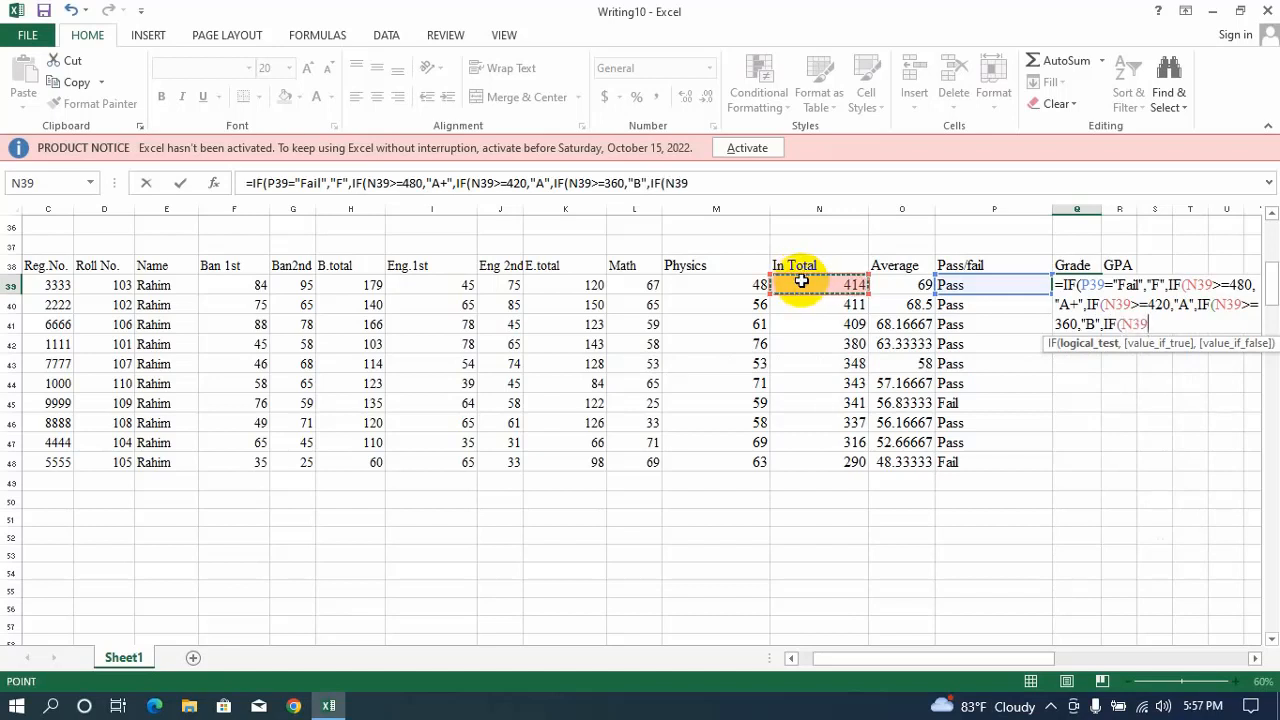
pyautogui.write('>=')
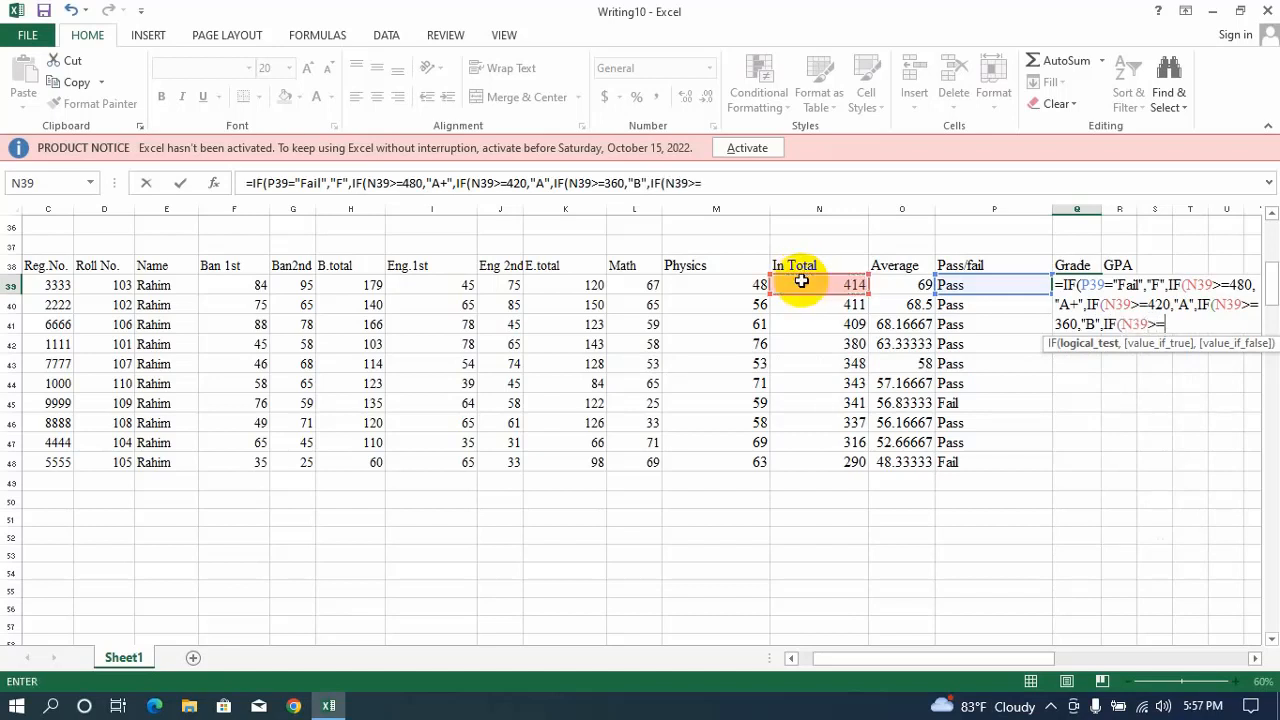
pyautogui.write('3')
pyautogui.press('BackSpace')
pyautogui.write('240,')
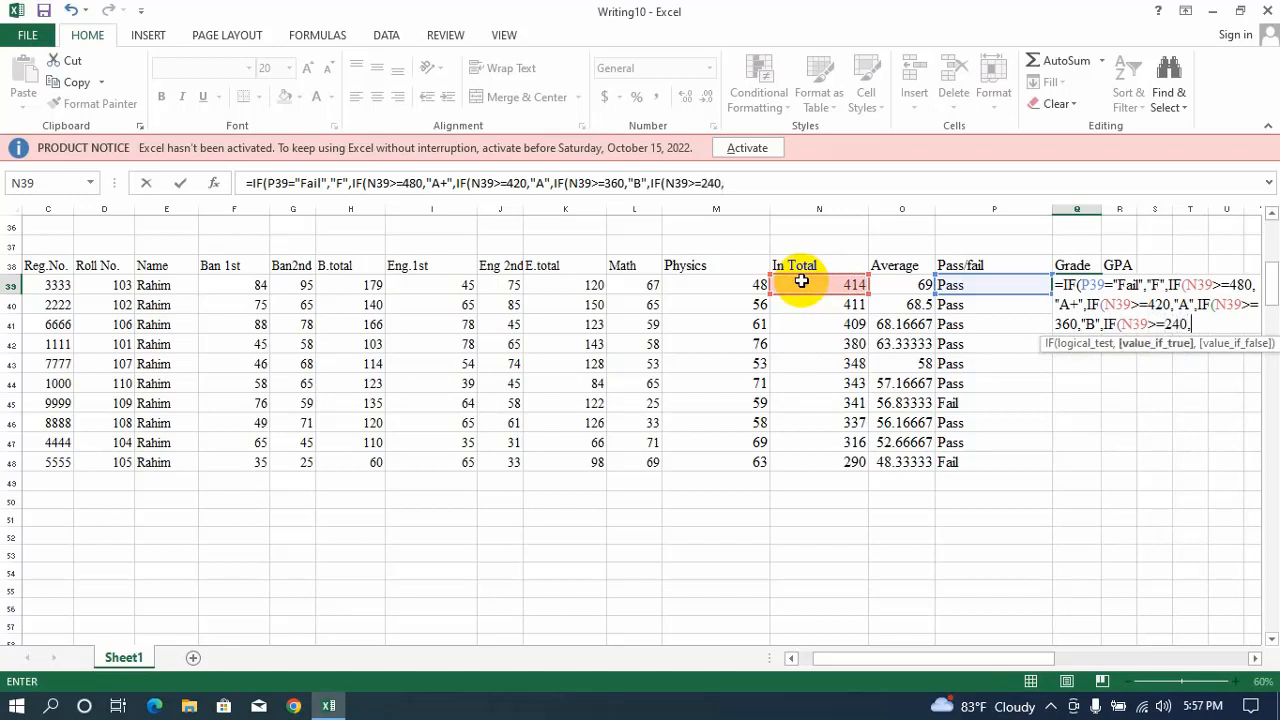
# Change the threshold of the innermost IF in Q39 to 300 and set "B" as its value when true
pyautogui.write('"')
pyautogui.press('BackSpace')
pyautogui.press('BackSpace')
pyautogui.press('BackSpace')
pyautogui.press('BackSpace')
pyautogui.press('BackSpace')
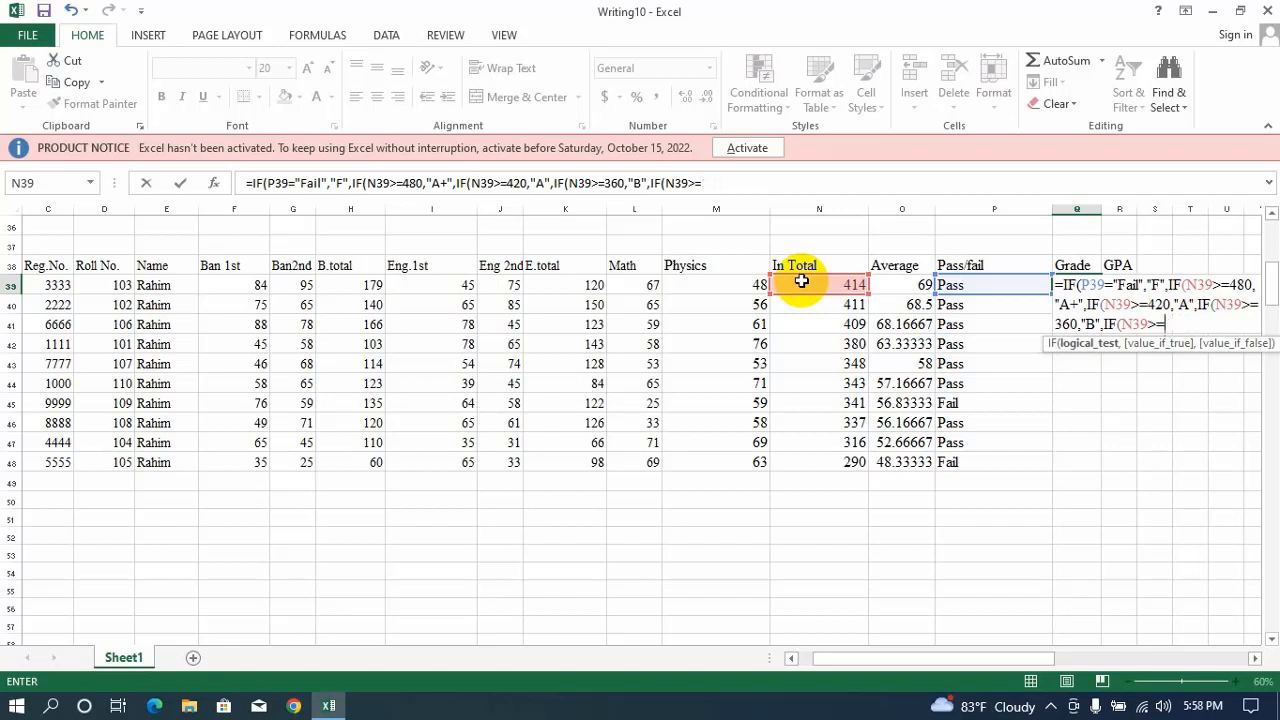
pyautogui.write('300,')
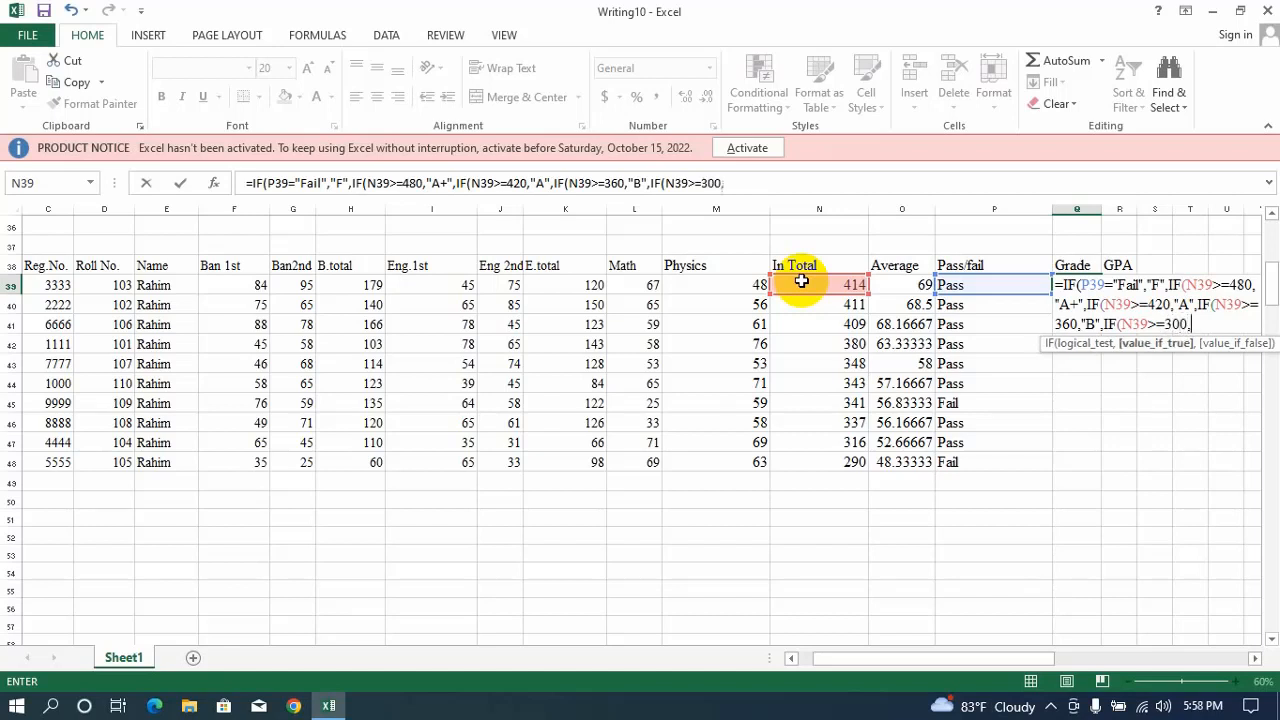
pyautogui.write('"B",')
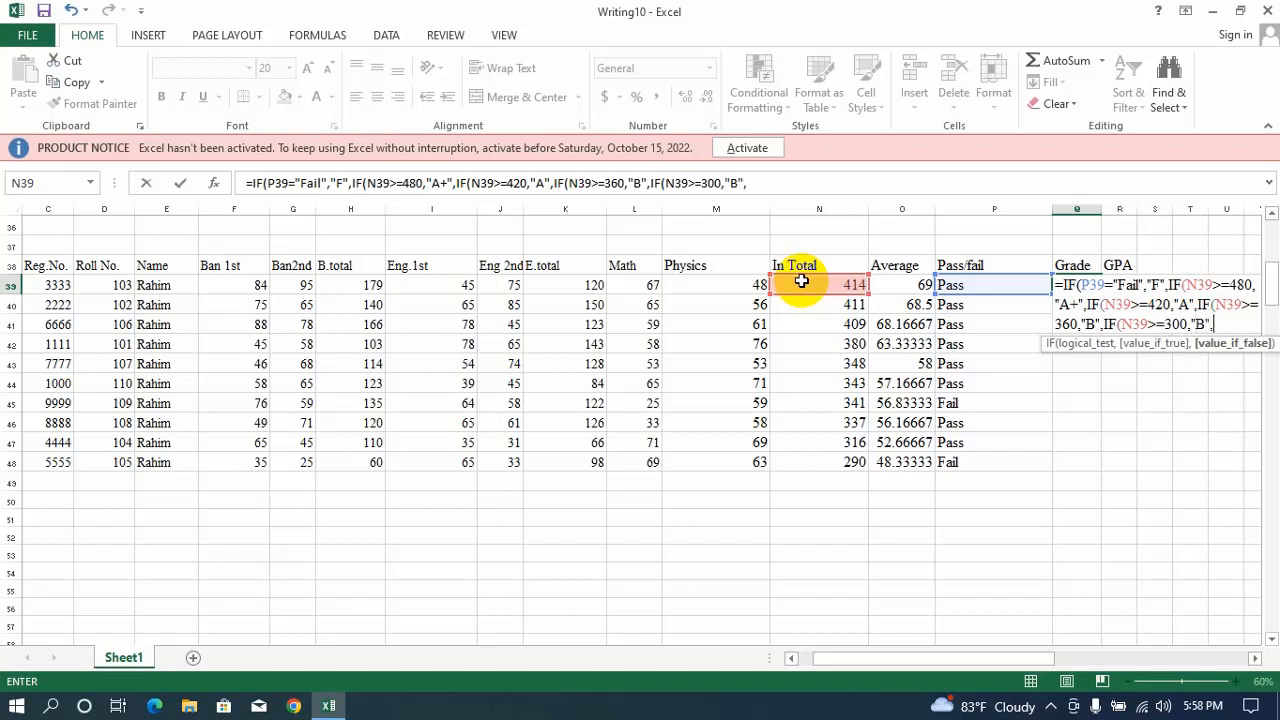
pyautogui.write('id')
pyautogui.press('Return')
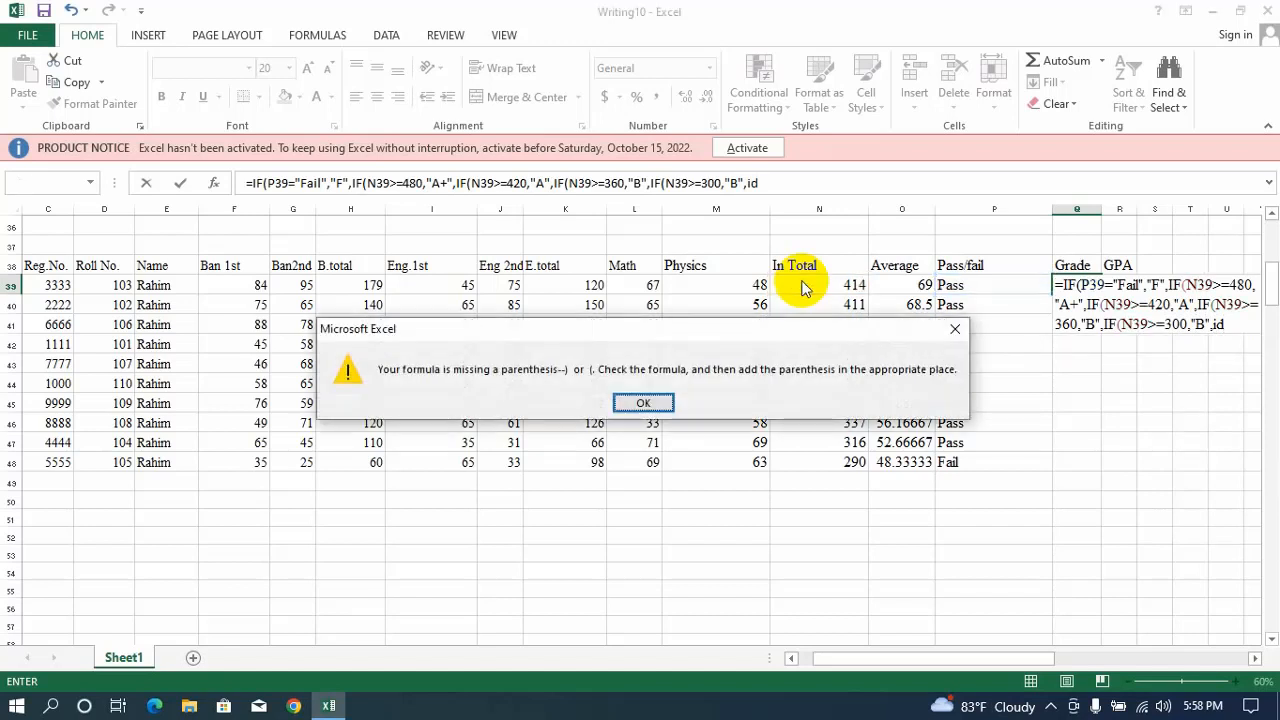
pyautogui.click(636, 401)
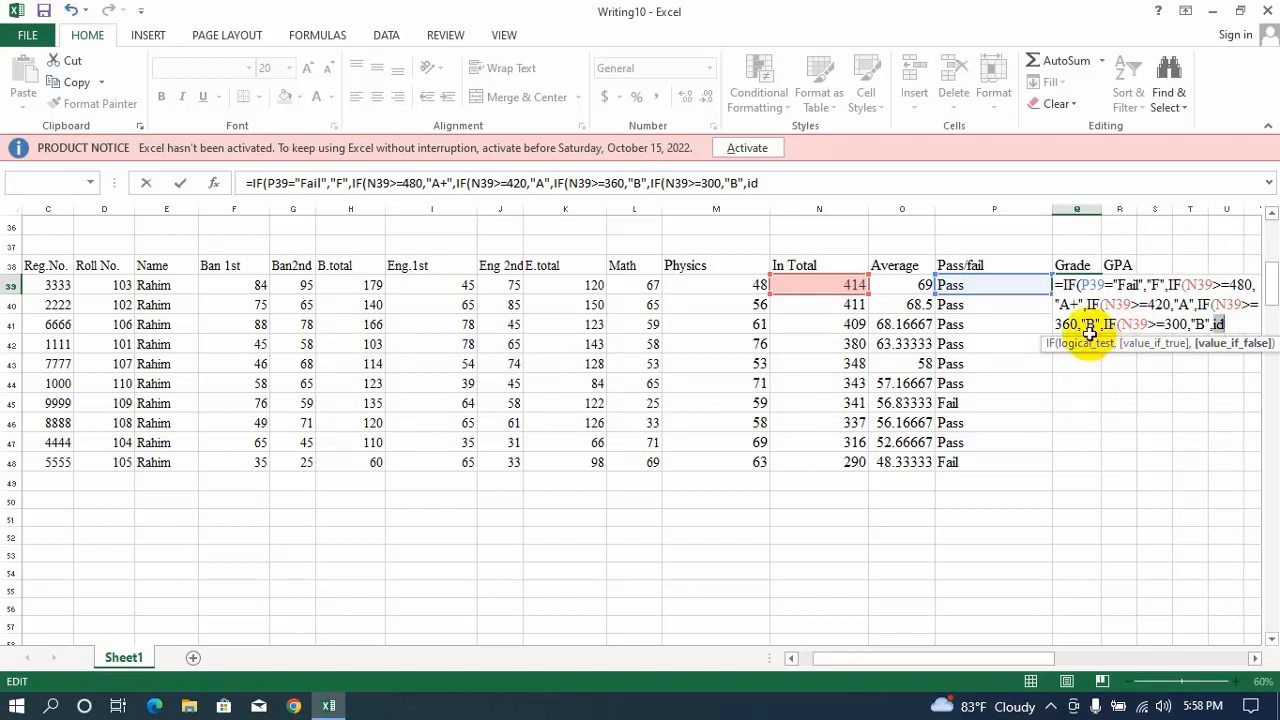
# Change the result of the N39>=360 test in the Q39 formula to "A-"
pyautogui.moveTo(1081, 324); pyautogui.dragTo(1101, 324)
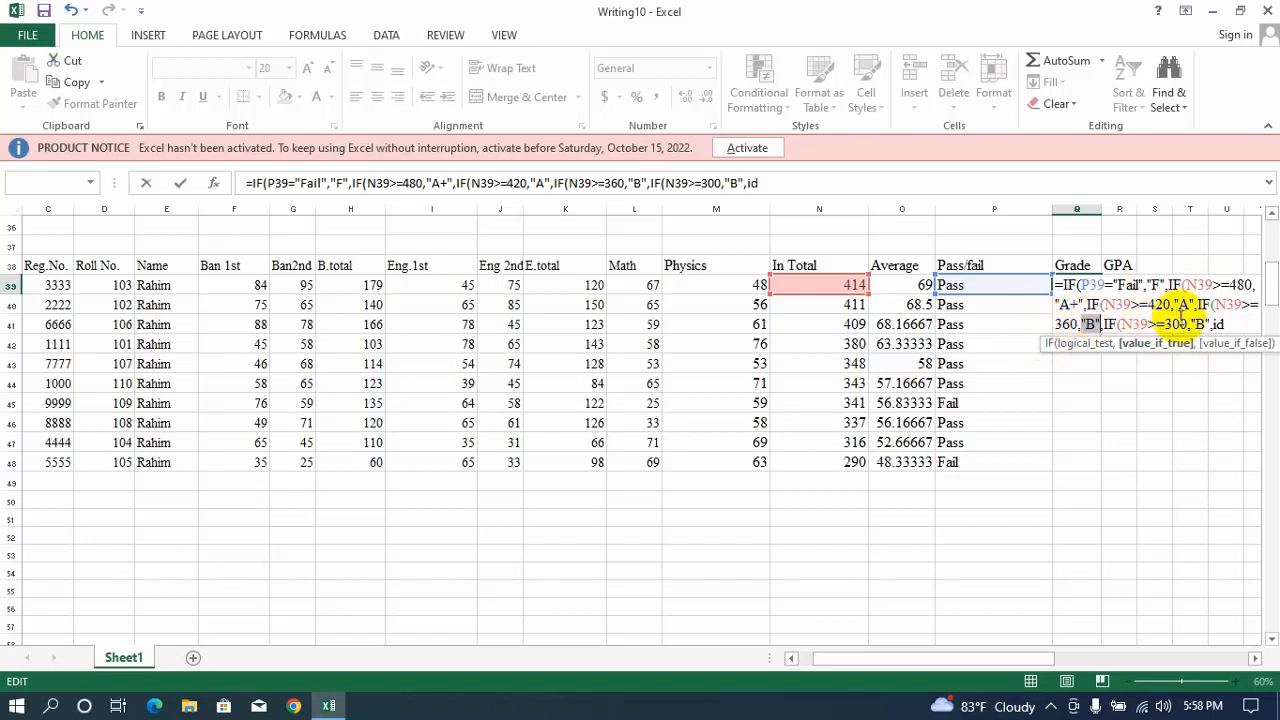
pyautogui.click(1088, 320)
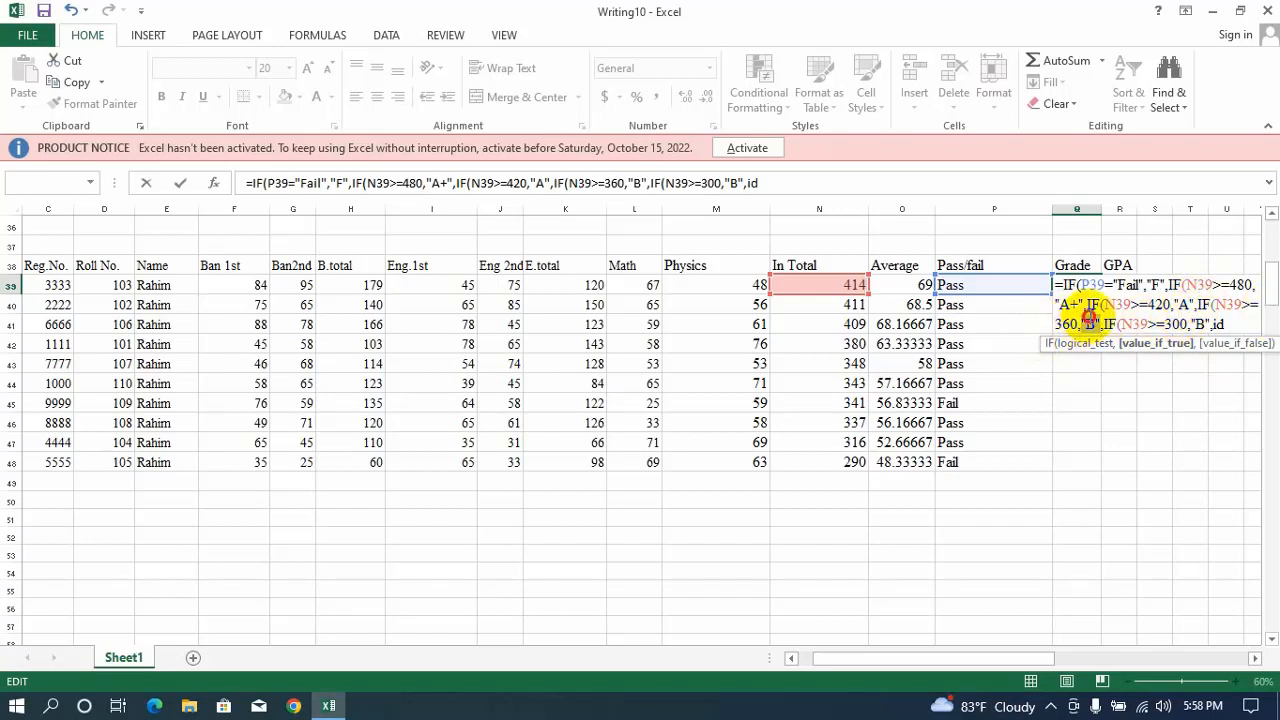
pyautogui.write('A')
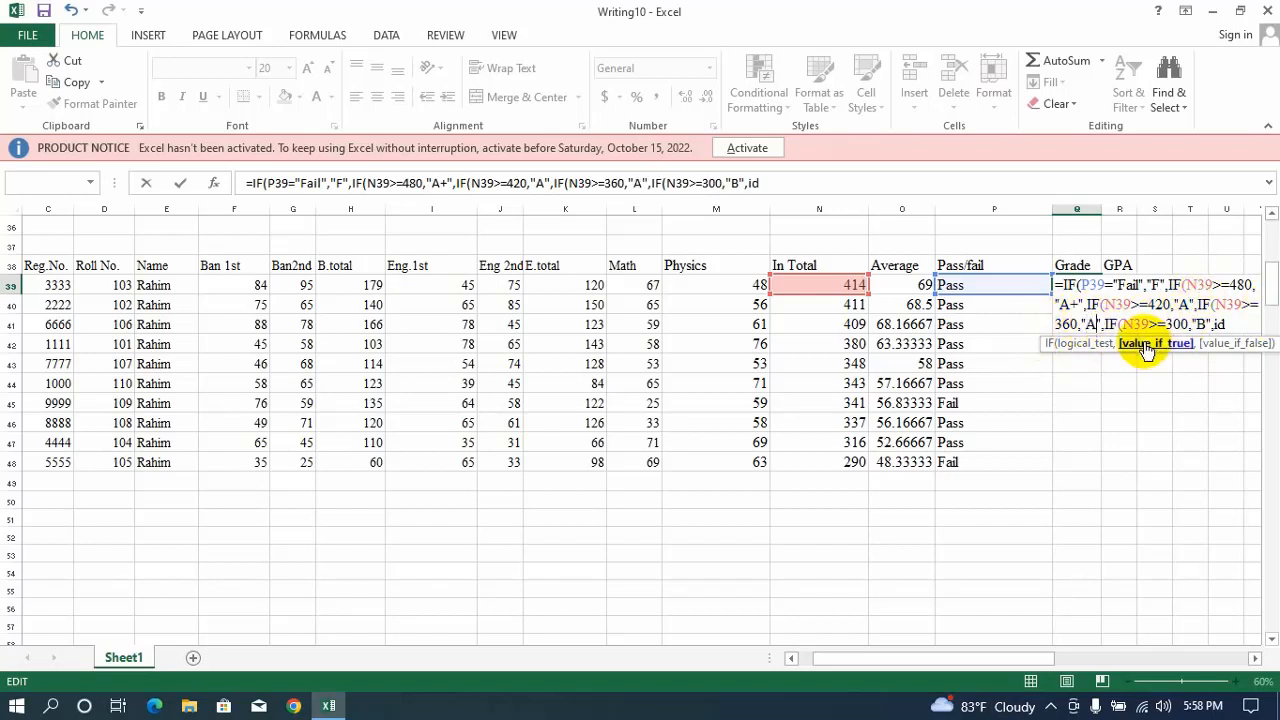
pyautogui.write('-')
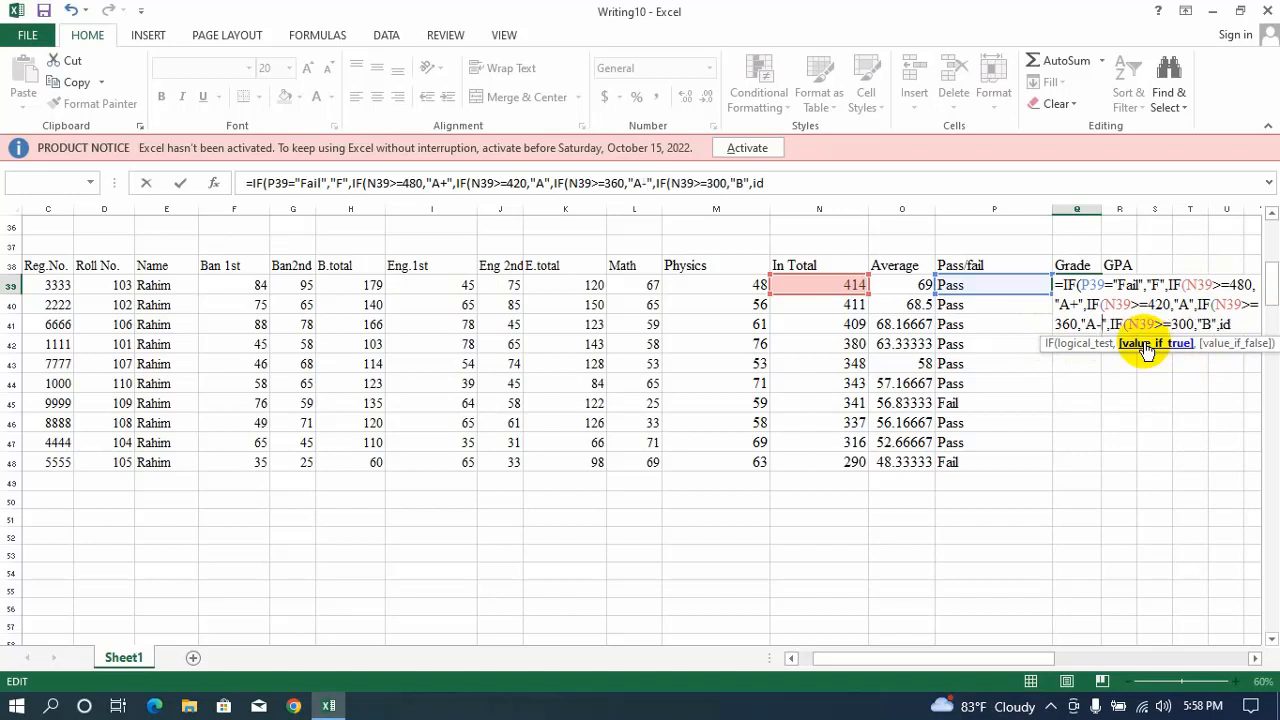
# Correct the stray "id" at the end of the Q39 formula to a nested IF returning "C" for N39>=240
pyautogui.click(1226, 326)
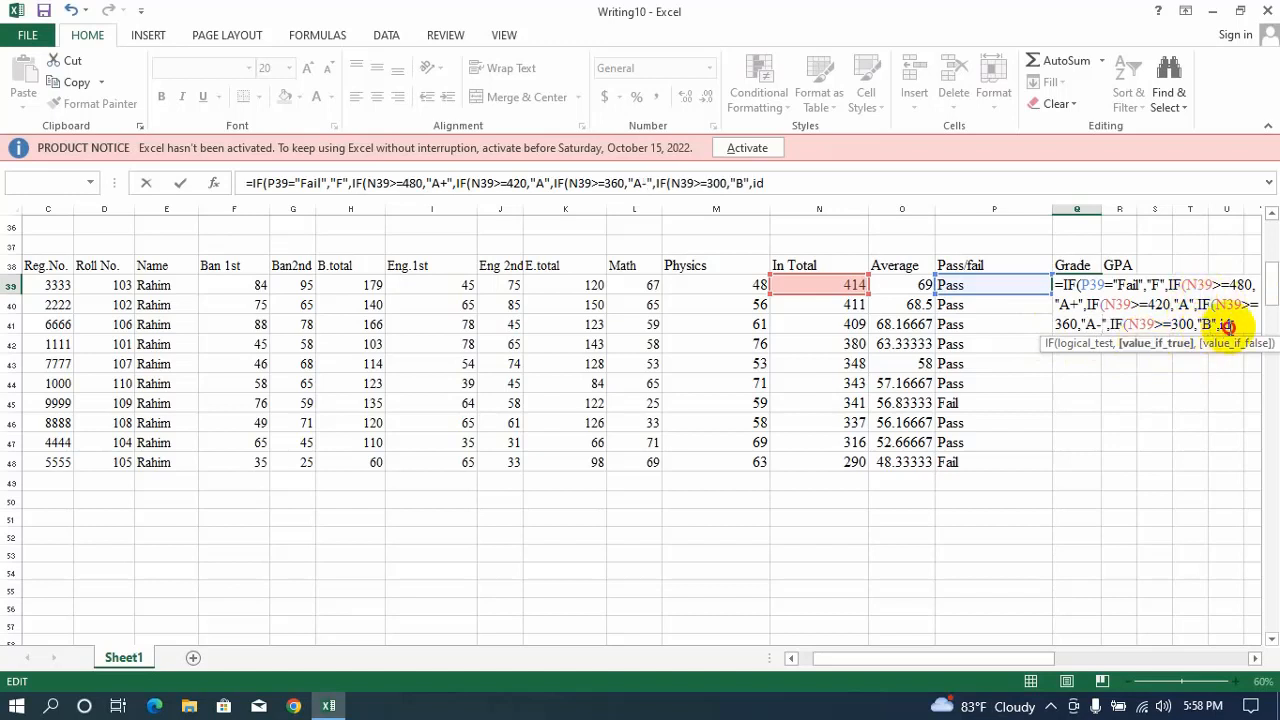
pyautogui.write('f')
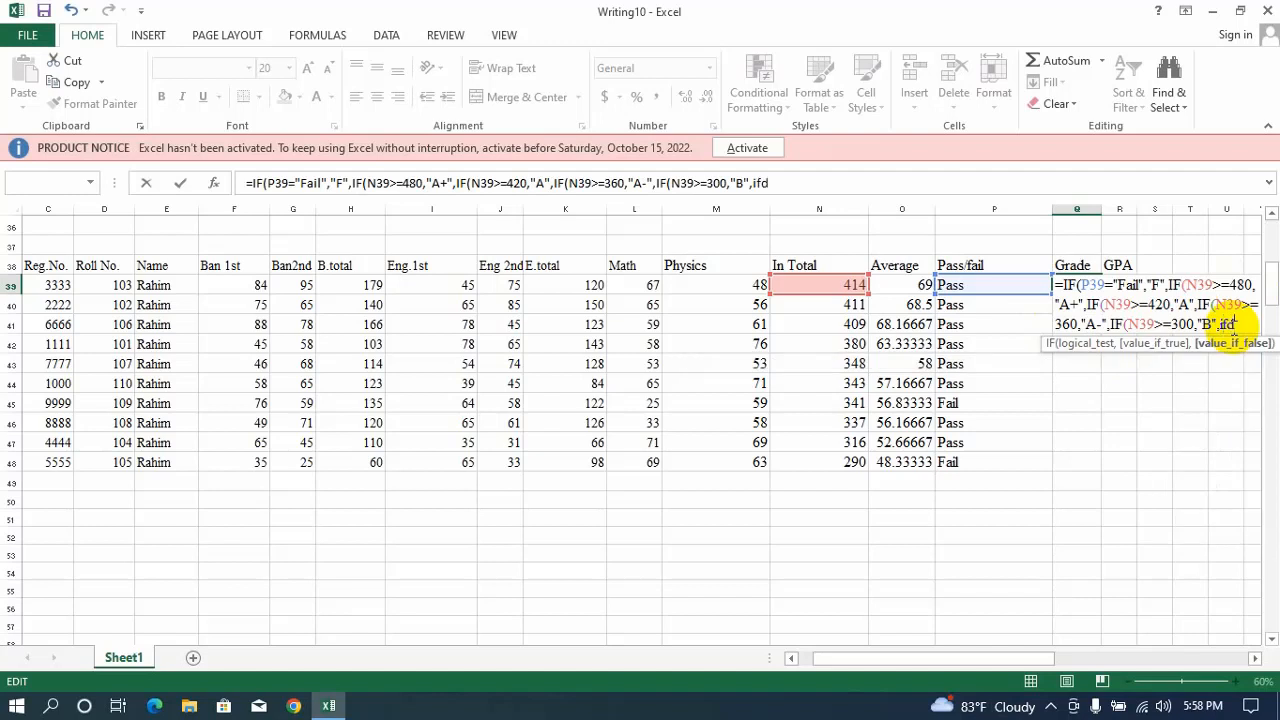
pyautogui.press('Delete')
pyautogui.press('Tab')
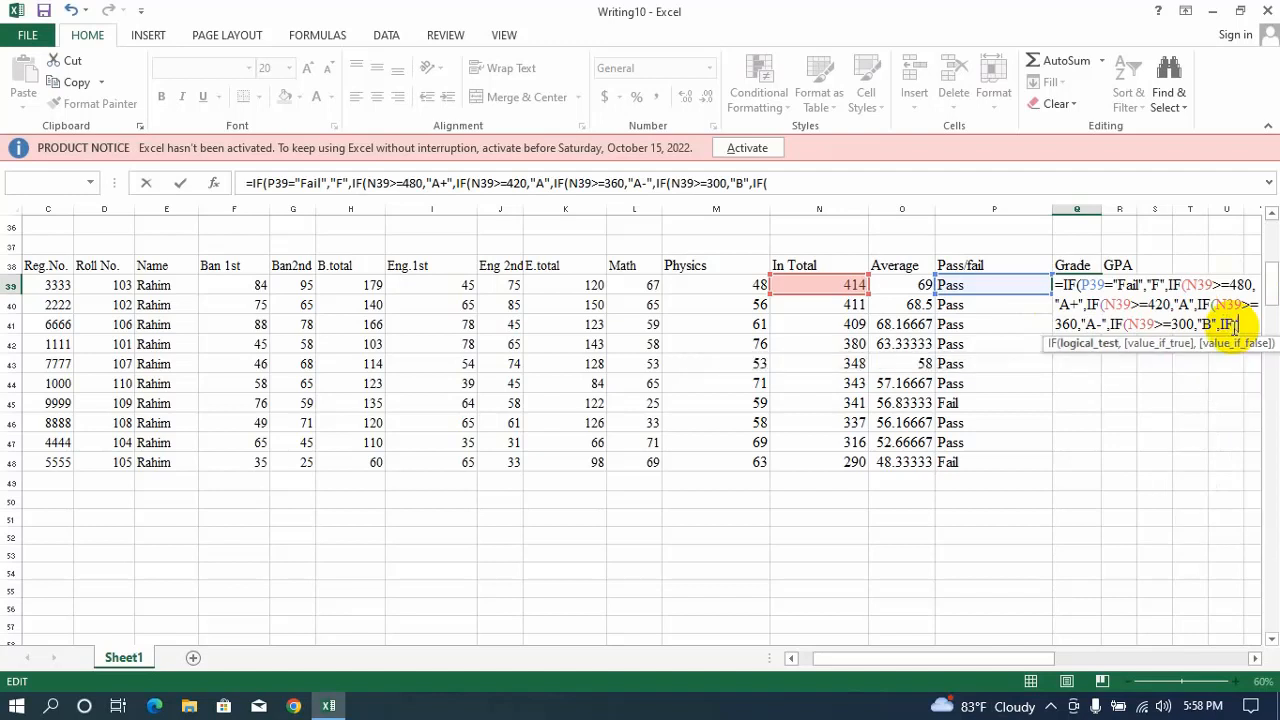
pyautogui.click(819, 286)
pyautogui.write('>=')
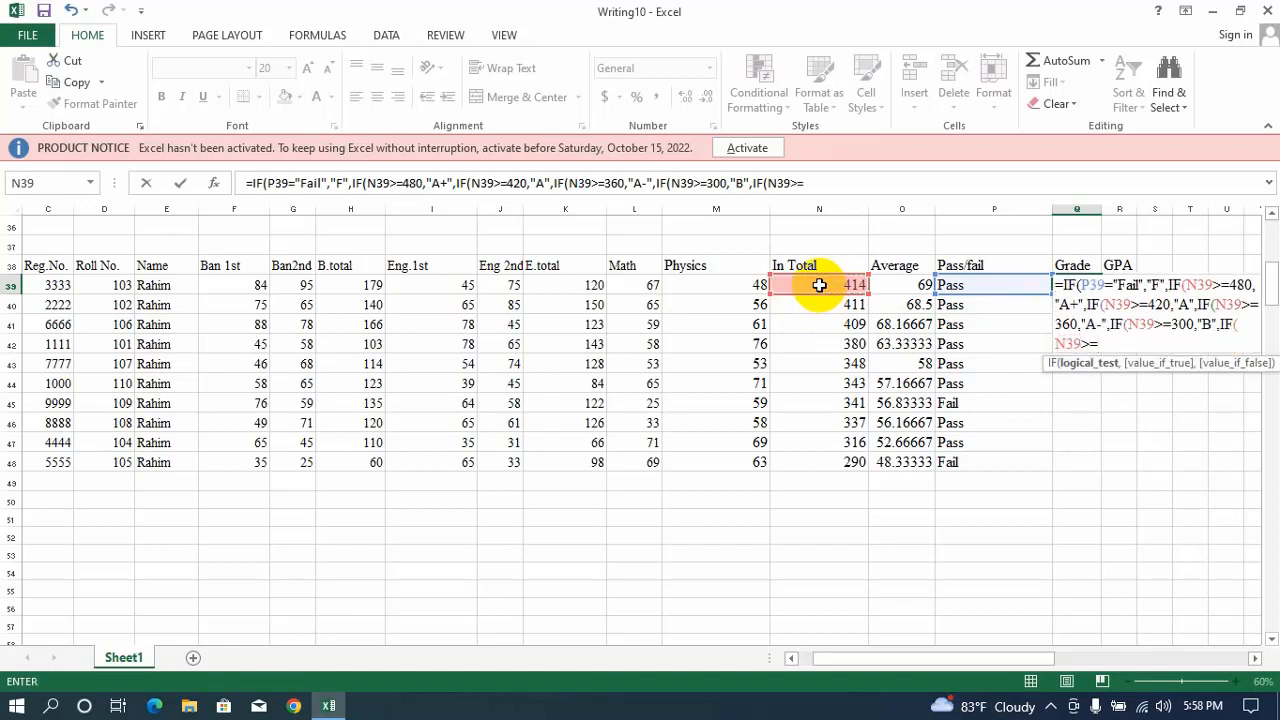
pyautogui.write('240,')
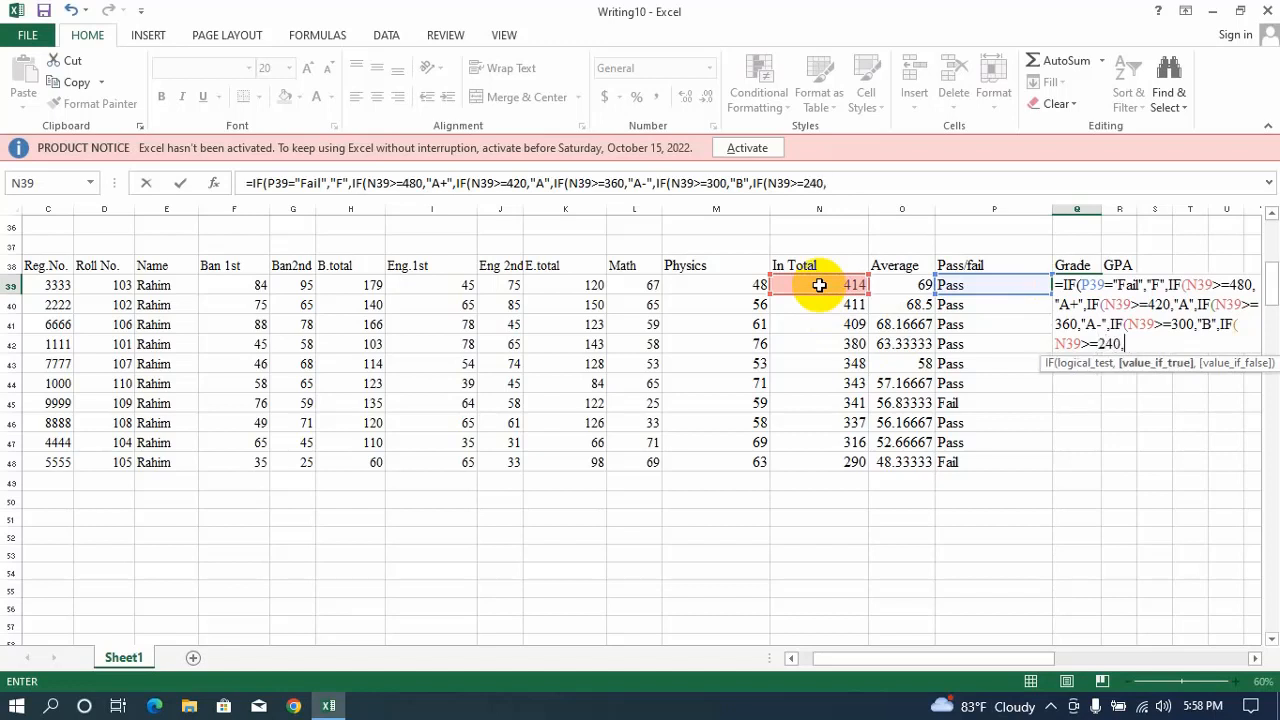
pyautogui.write('"C",')
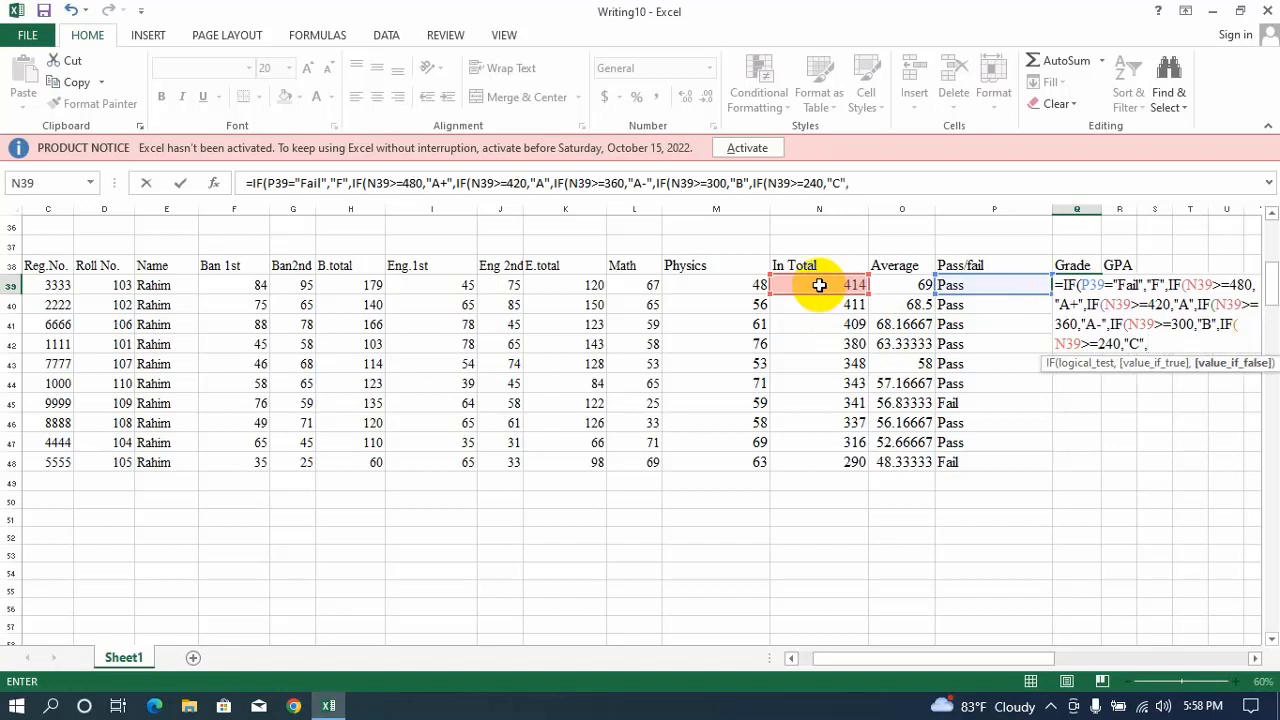
# Nest a final IF returning "D" for N39>=198, close all seven parentheses and enter the Grade formula in Q39
pyautogui.write('if')
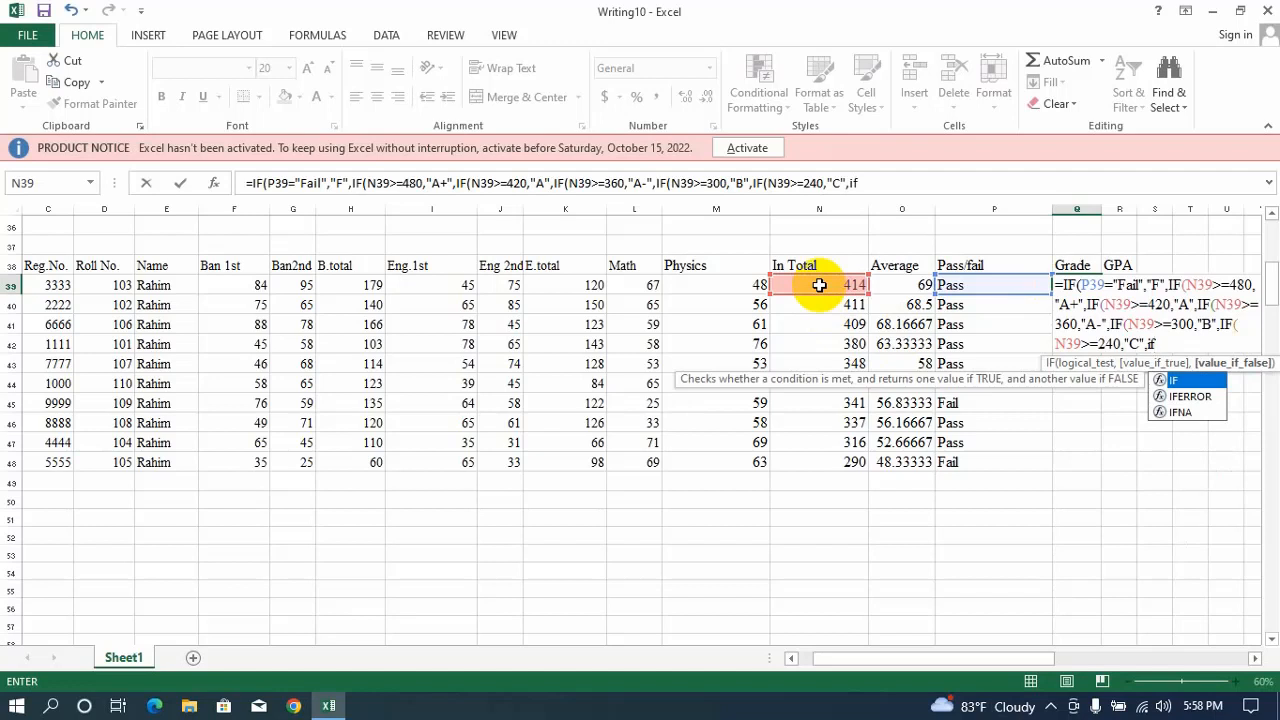
pyautogui.press('Tab')
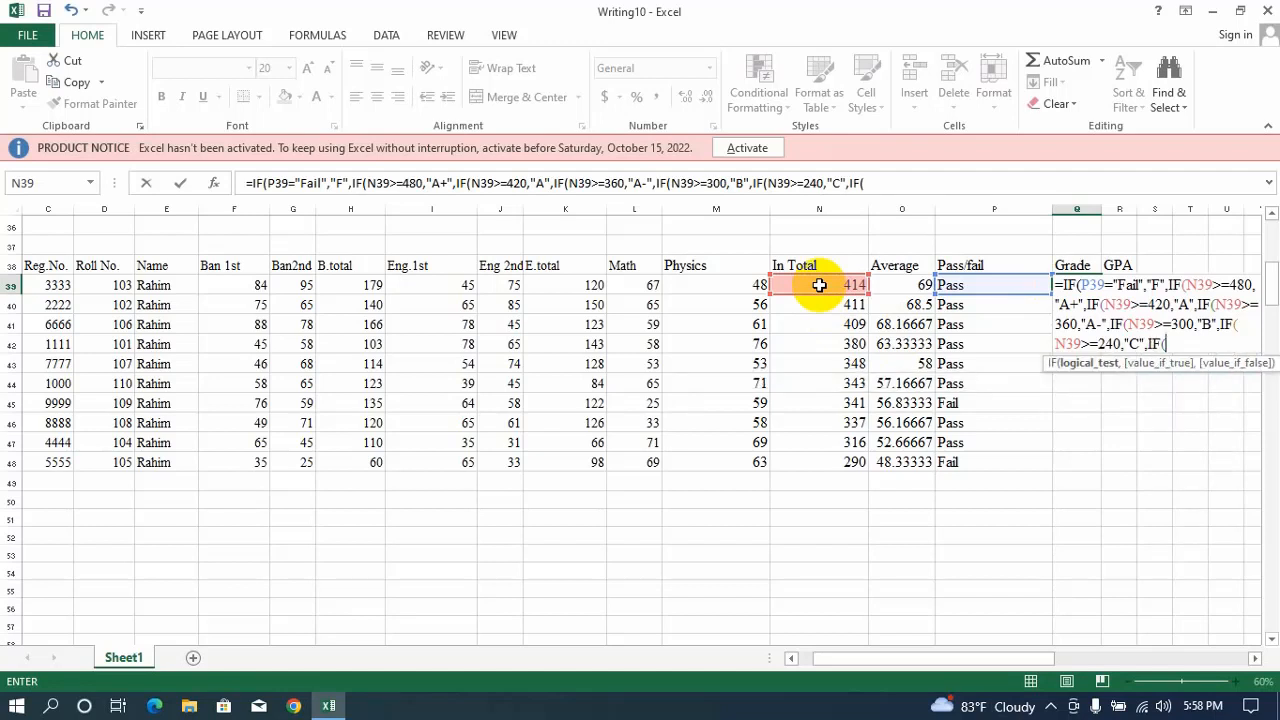
pyautogui.click(817, 284)
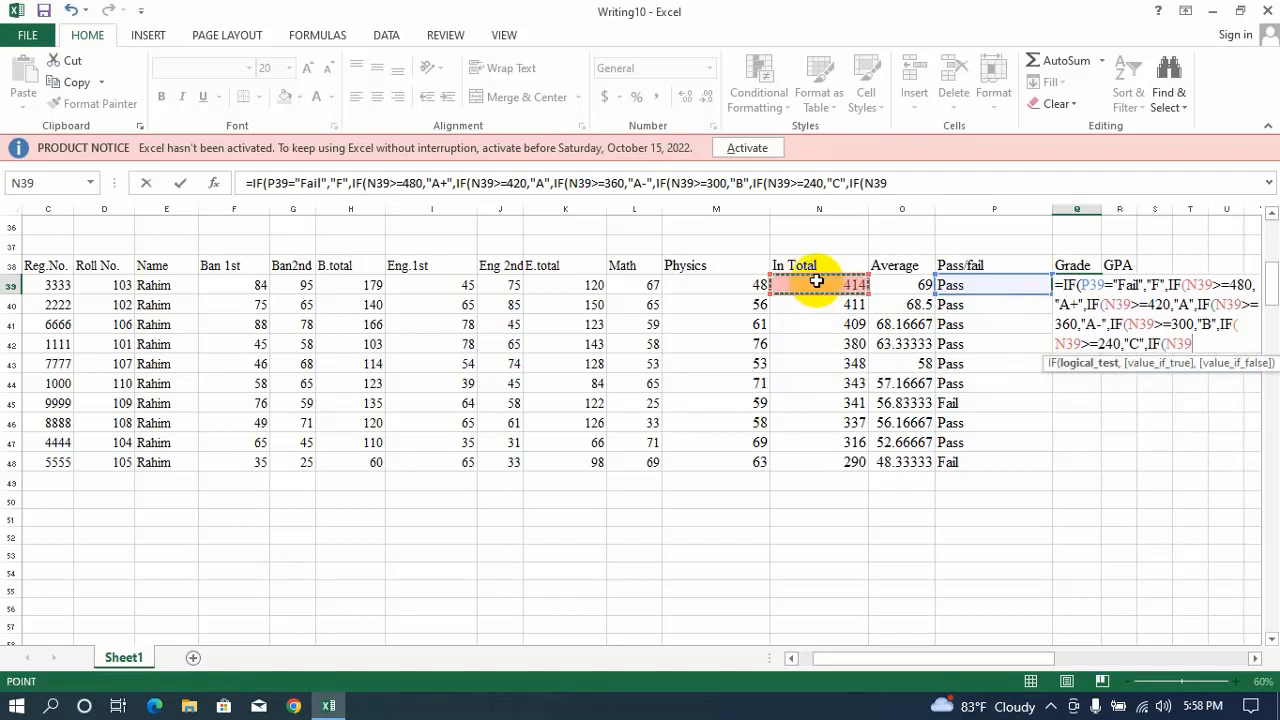
pyautogui.write('>=198,')
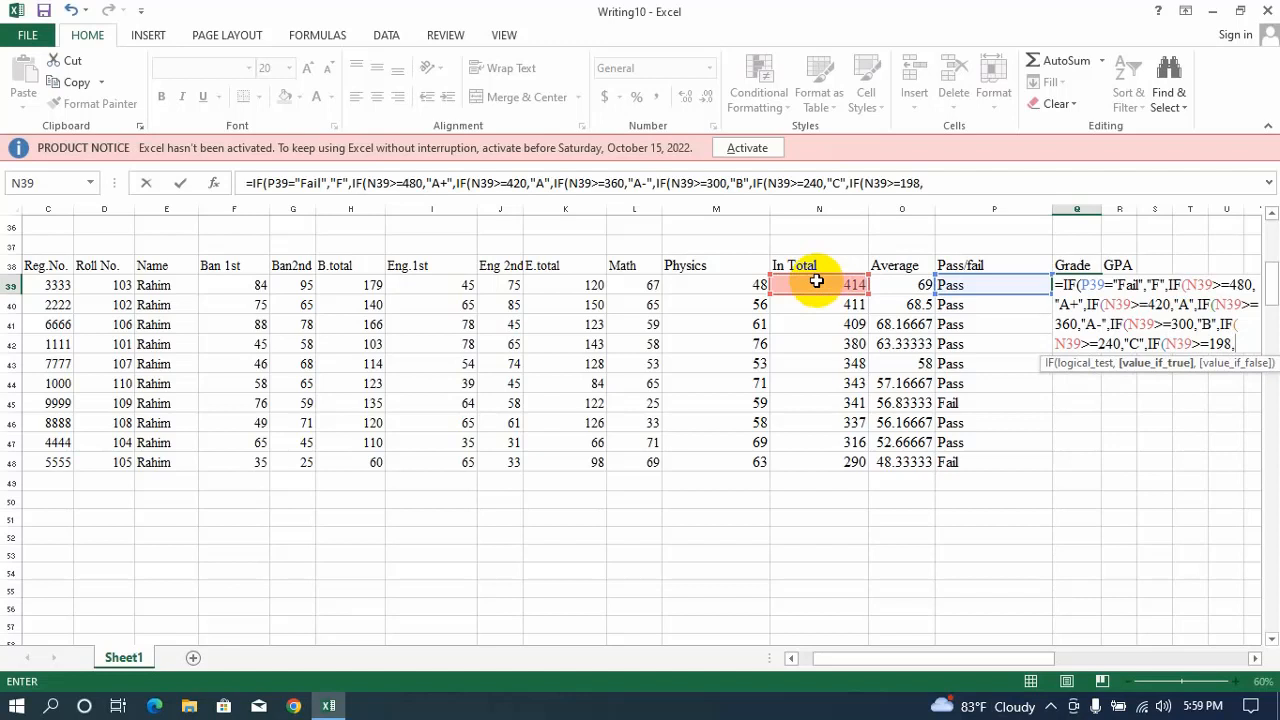
pyautogui.write('"D"')
pyautogui.write(')))')
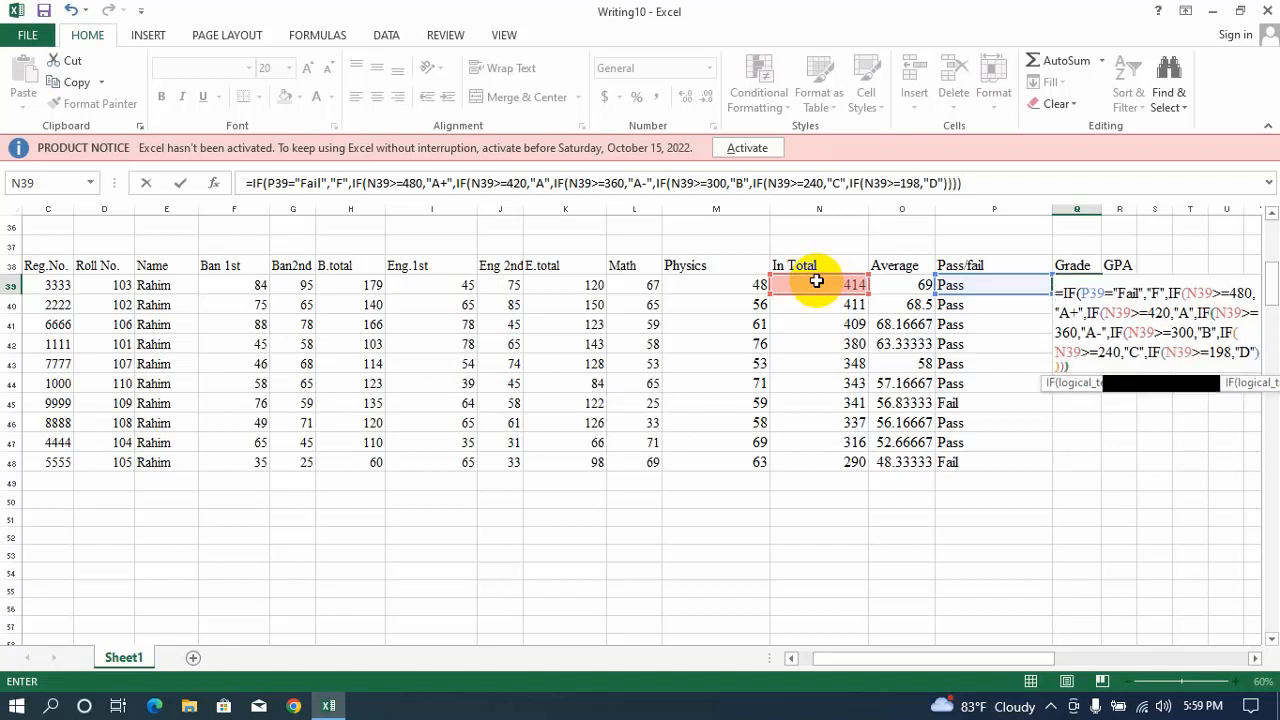
pyautogui.write(')))')
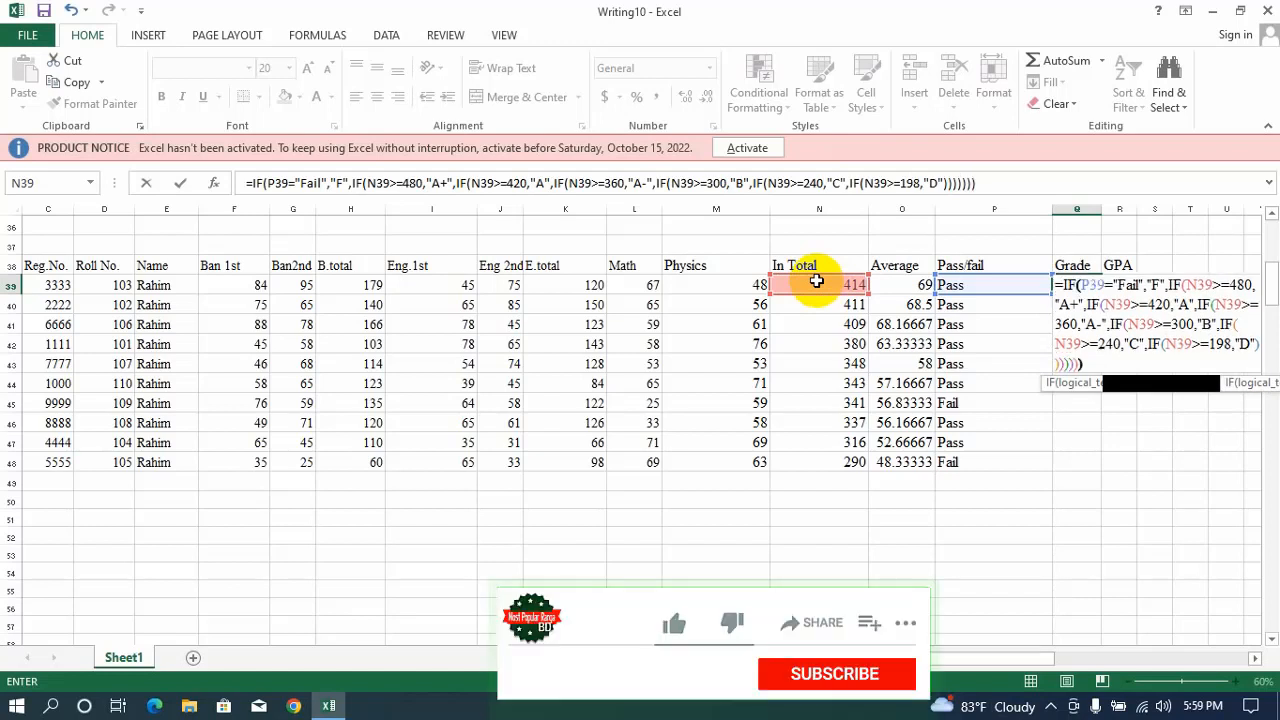
pyautogui.press('Return')
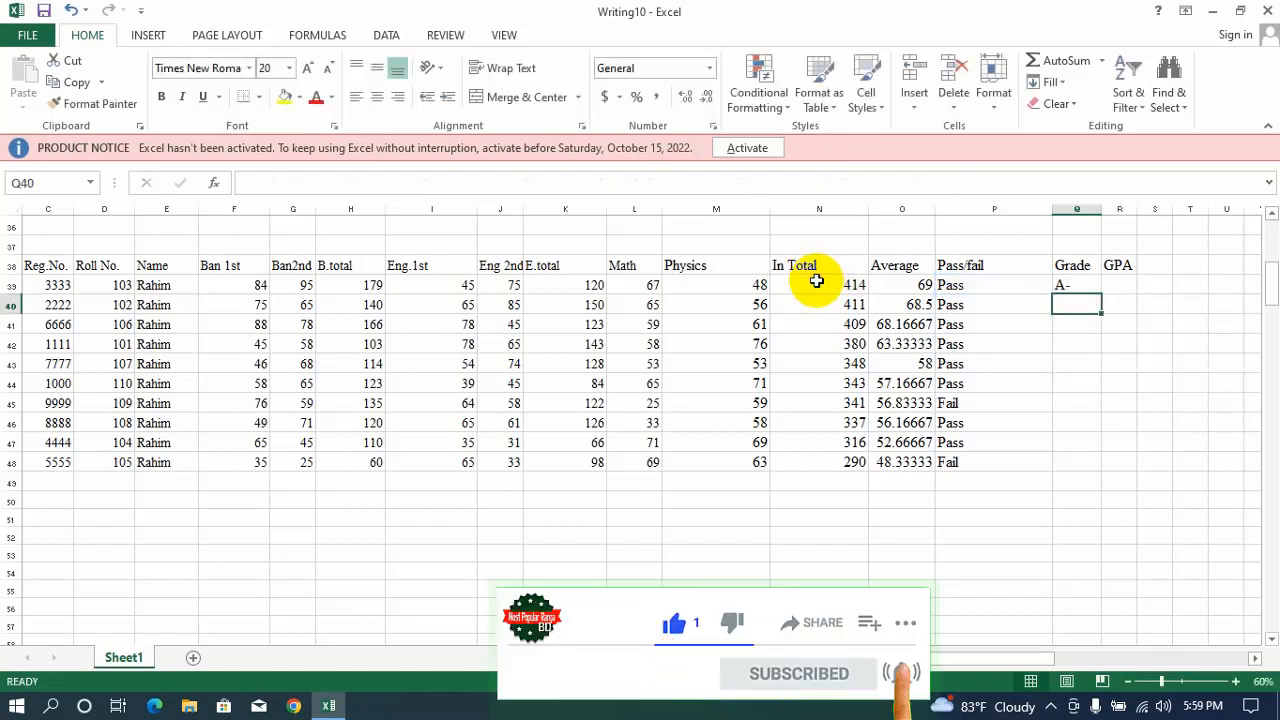
# Fill the Grade formula from Q39 down to Q48 for all remaining students
pyautogui.click(1081, 288)
pyautogui.moveTo(1102, 295); pyautogui.dragTo(1072, 478)
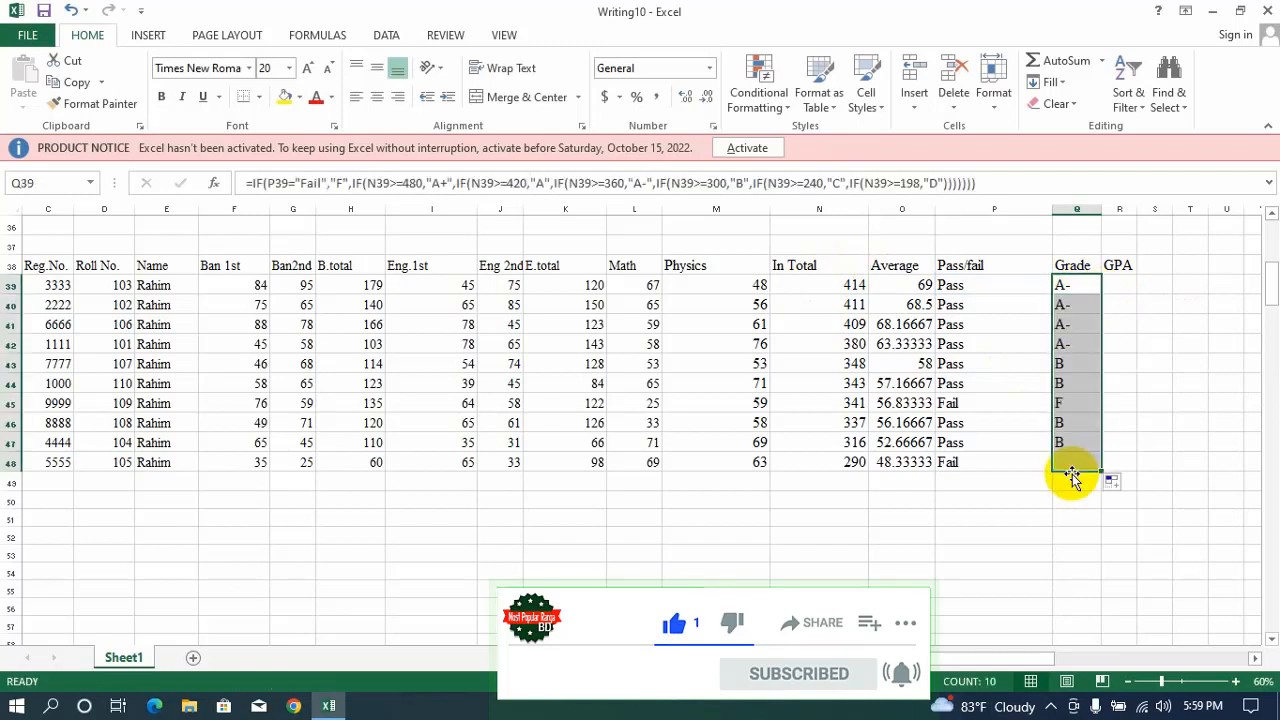
pyautogui.click(1135, 289)
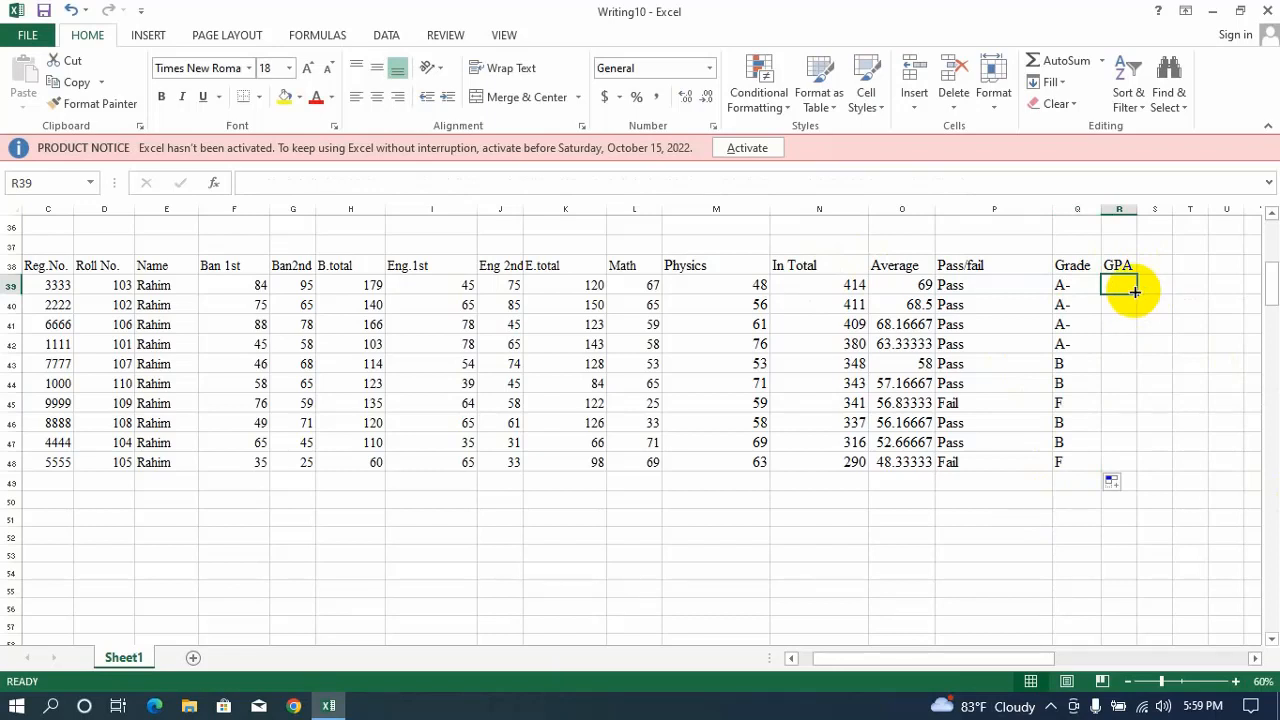
pyautogui.write('=')
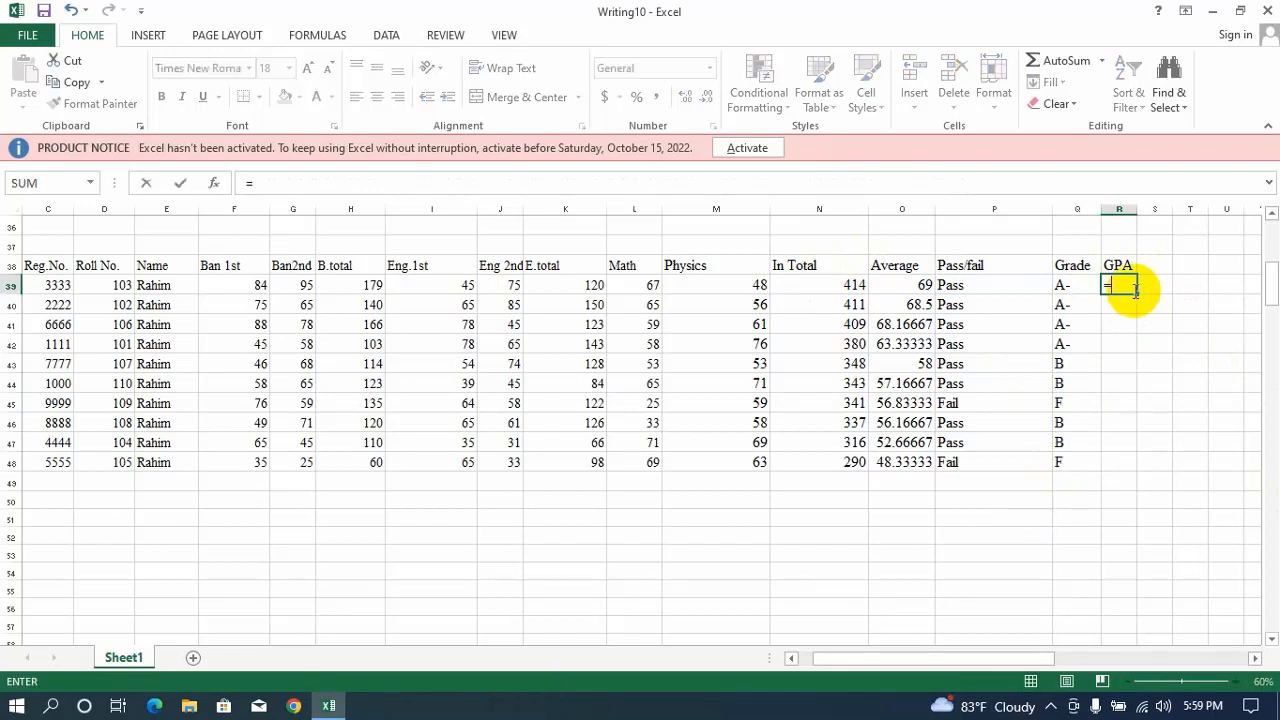
pyautogui.write('id')
pyautogui.press('BackSpace')
pyautogui.write('f')
pyautogui.press('BackSpace')
pyautogui.press('Tab')
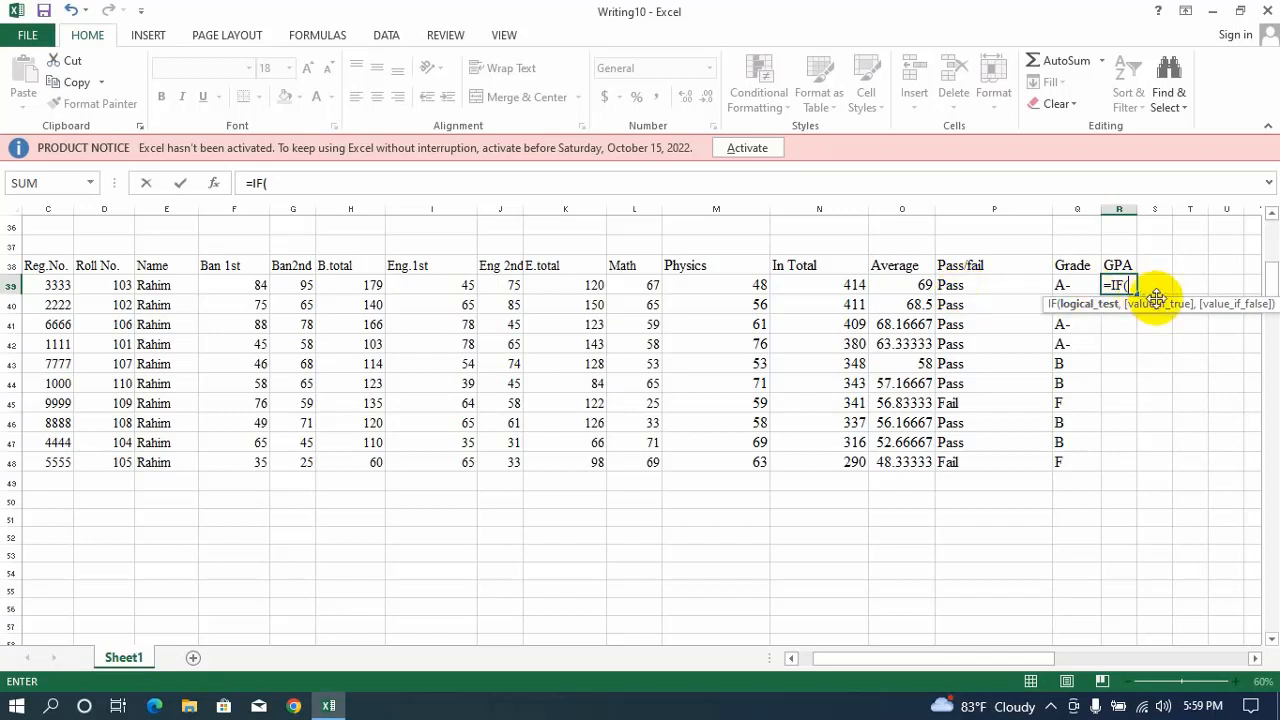
pyautogui.press('Escape')
# Review the first student's formulas for grade, pass/fail status and overall total in row 39
pyautogui.click(1058, 285)
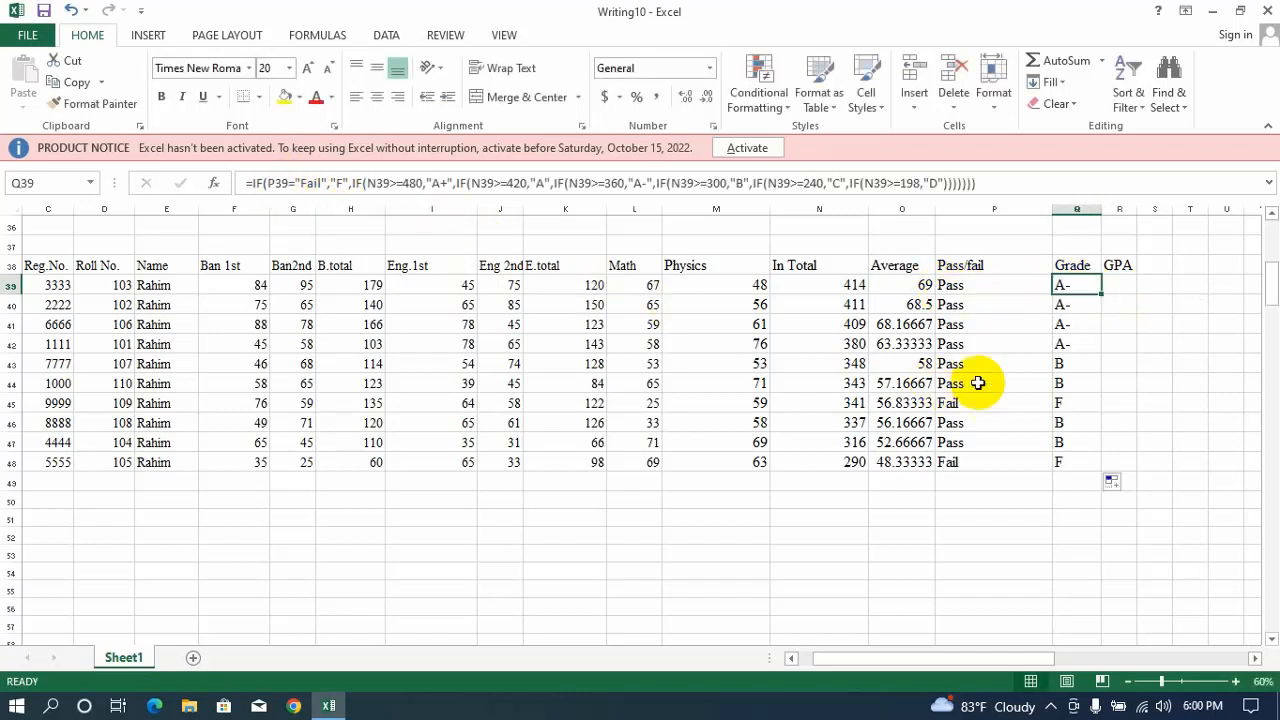
pyautogui.click(968, 285)
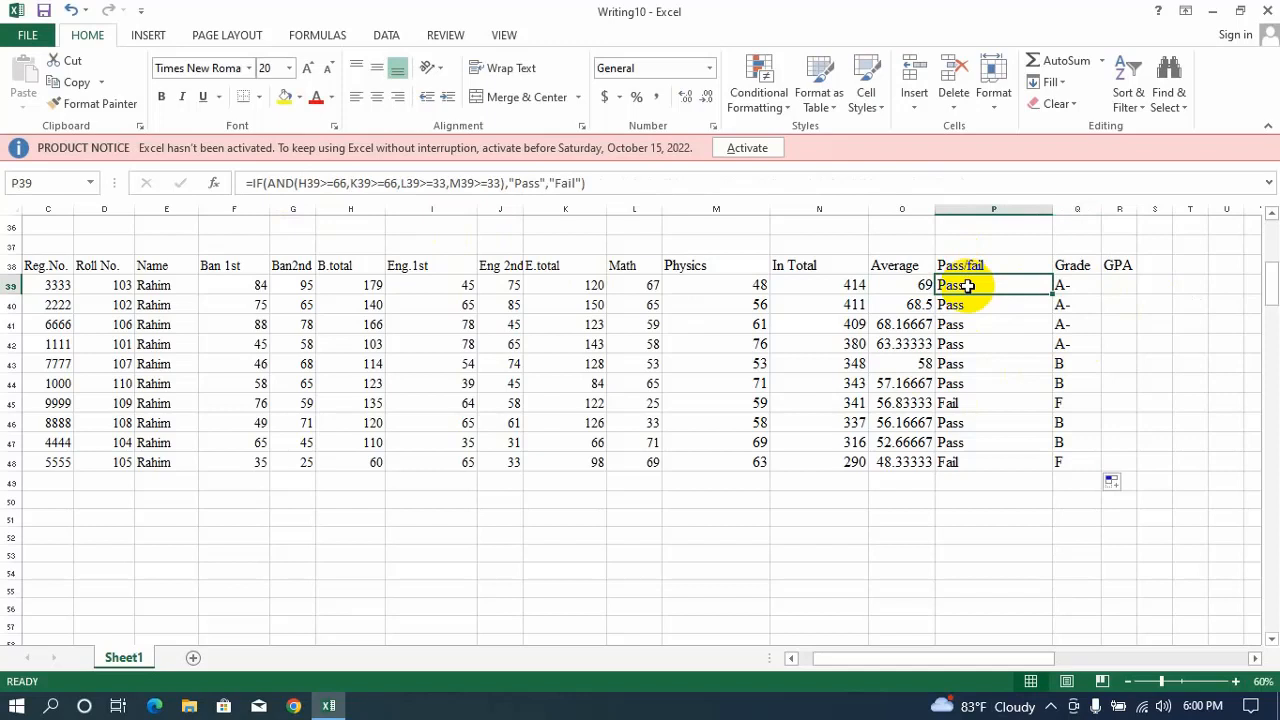
pyautogui.click(970, 264)
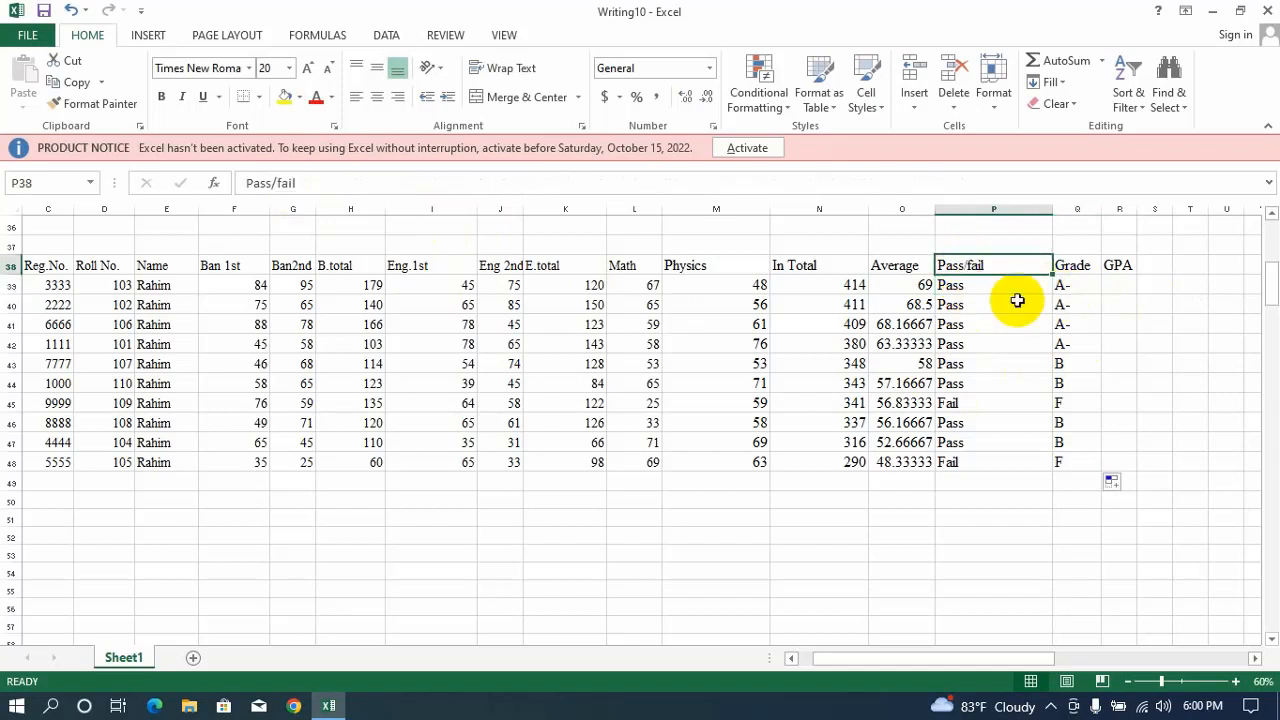
pyautogui.click(955, 286)
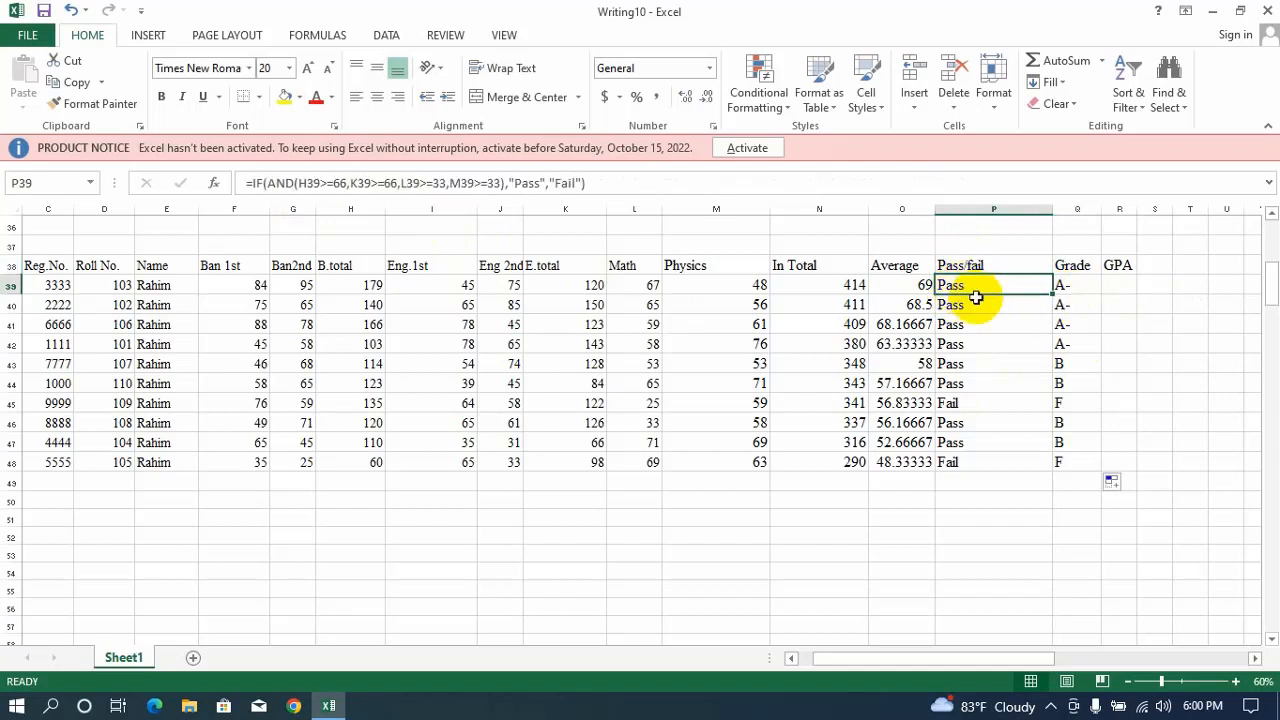
pyautogui.click(831, 286)
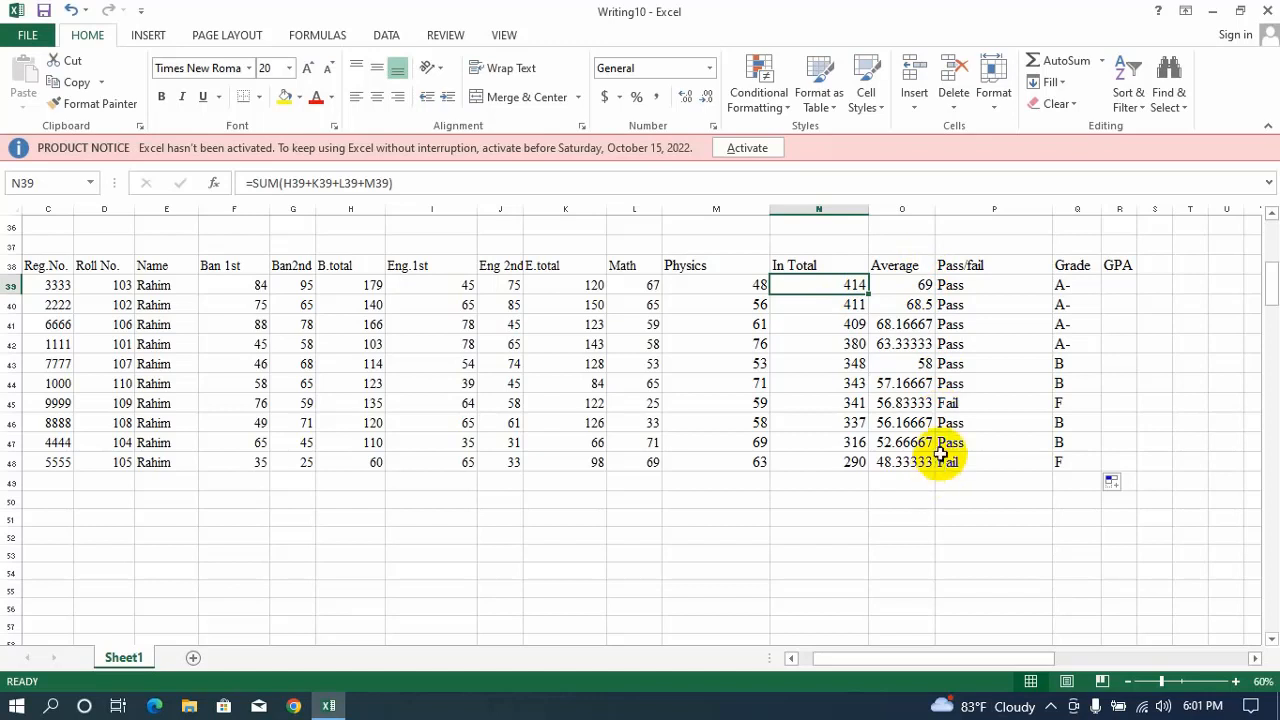
# Start the GPA formula in R39 with an IF that returns "0.00" when O39="Fail"
pyautogui.click(1122, 287)
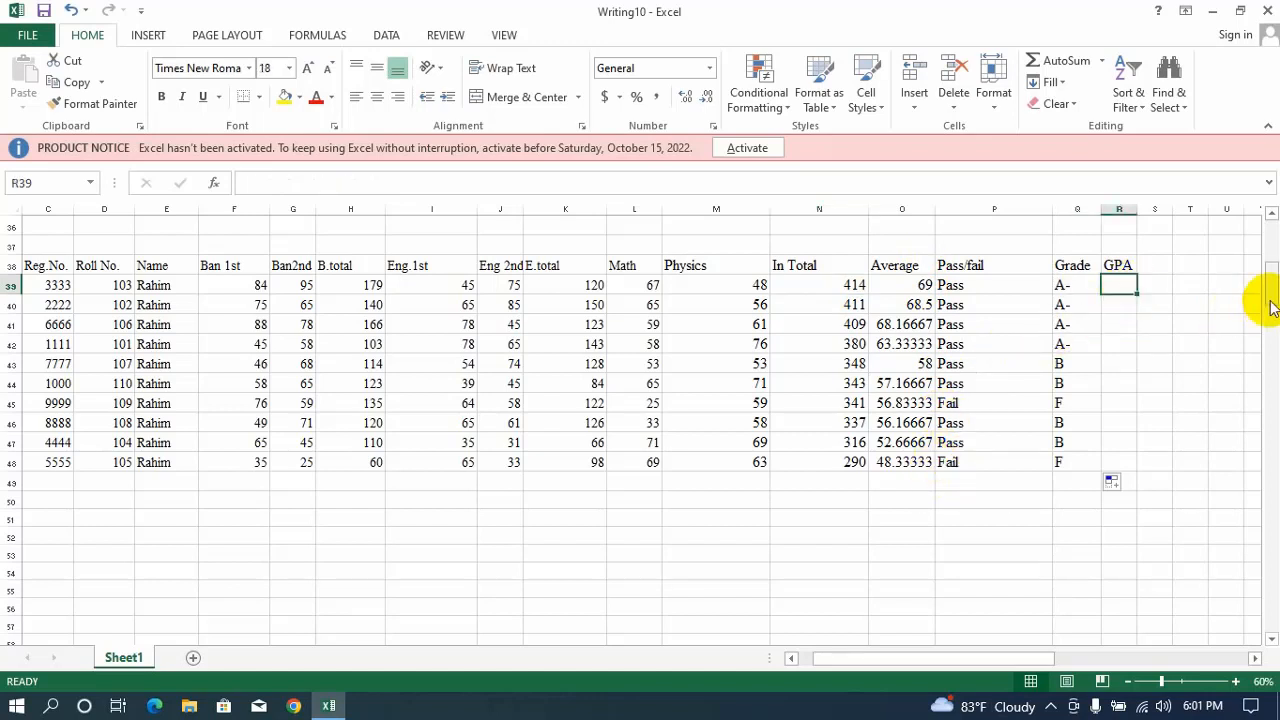
pyautogui.write('=')
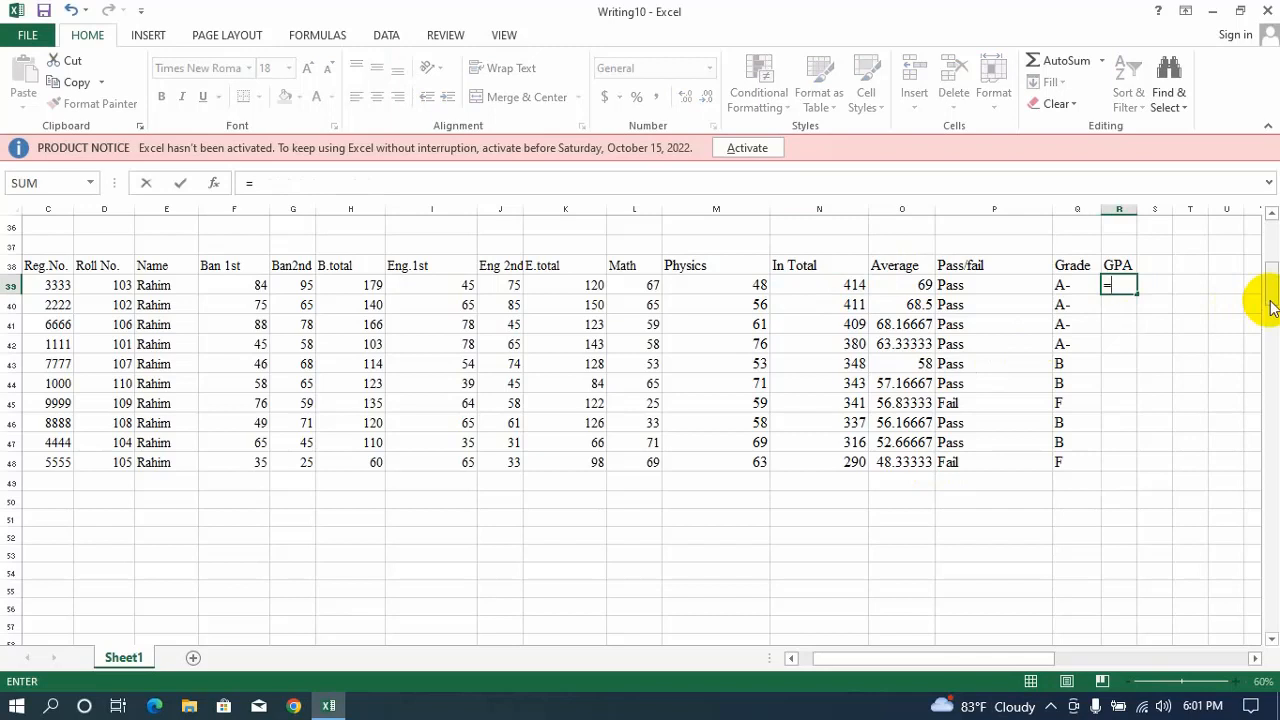
pyautogui.write('If')
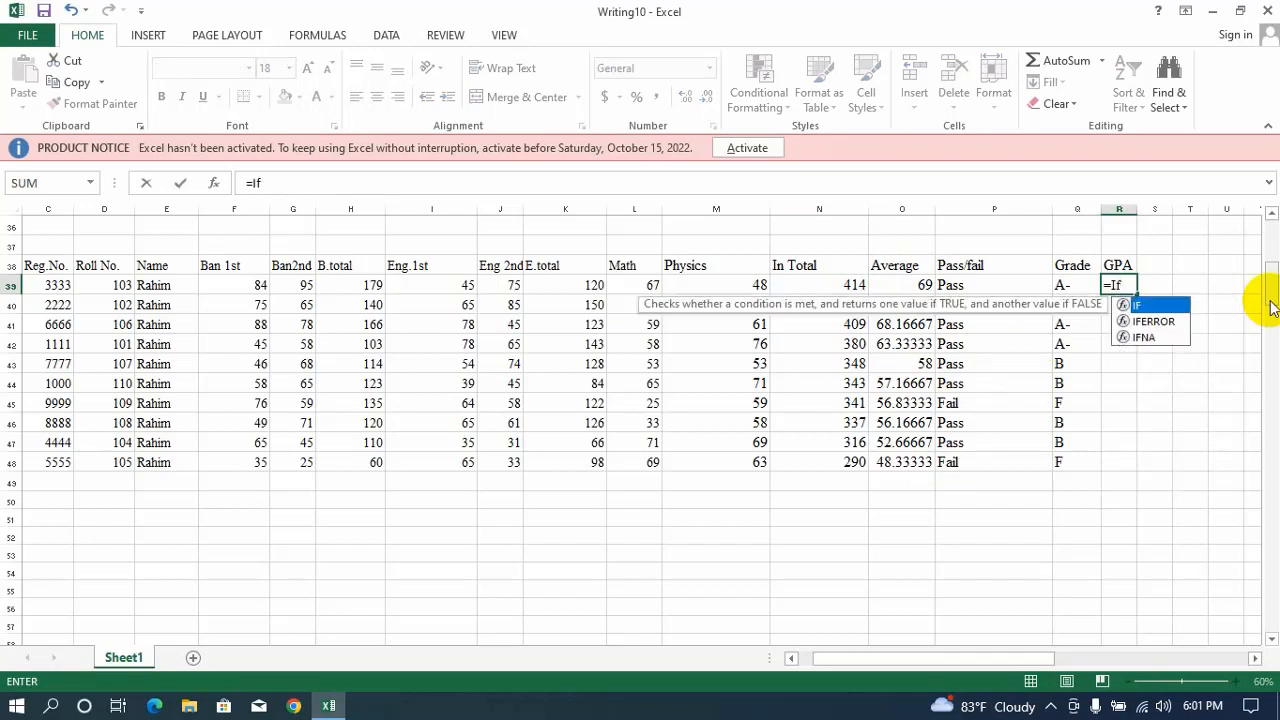
pyautogui.press('Tab')
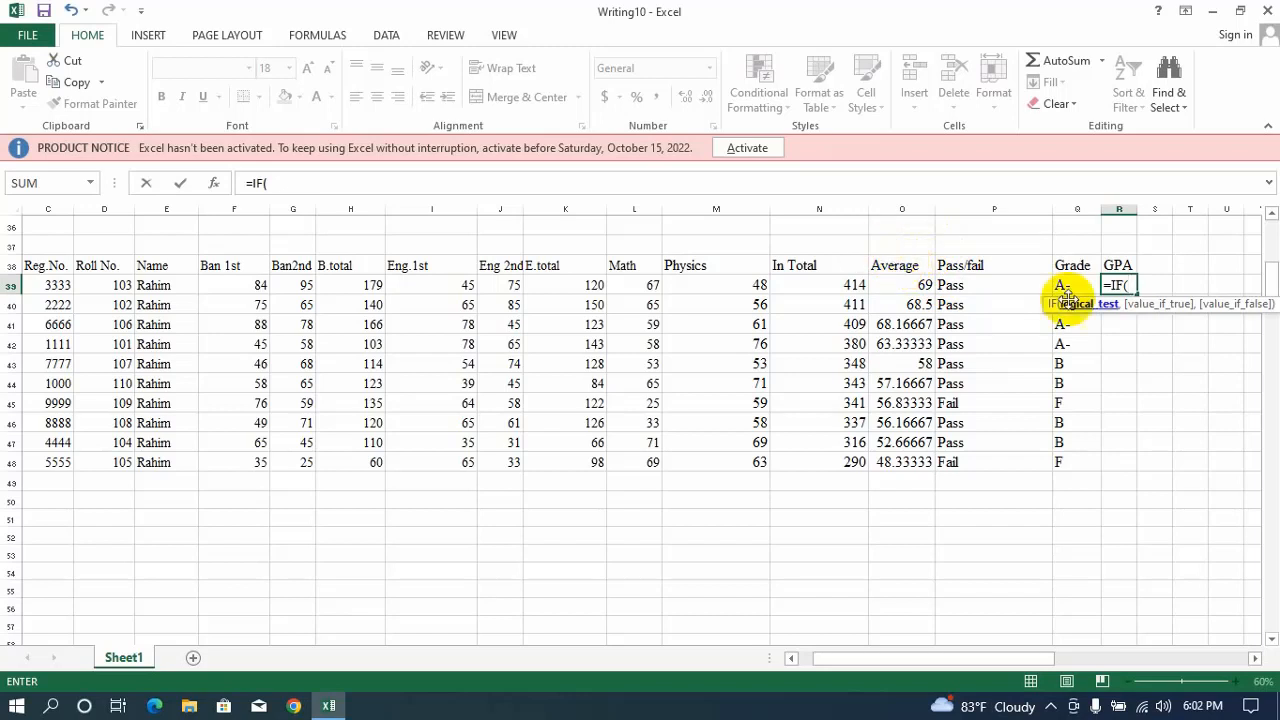
pyautogui.click(897, 285)
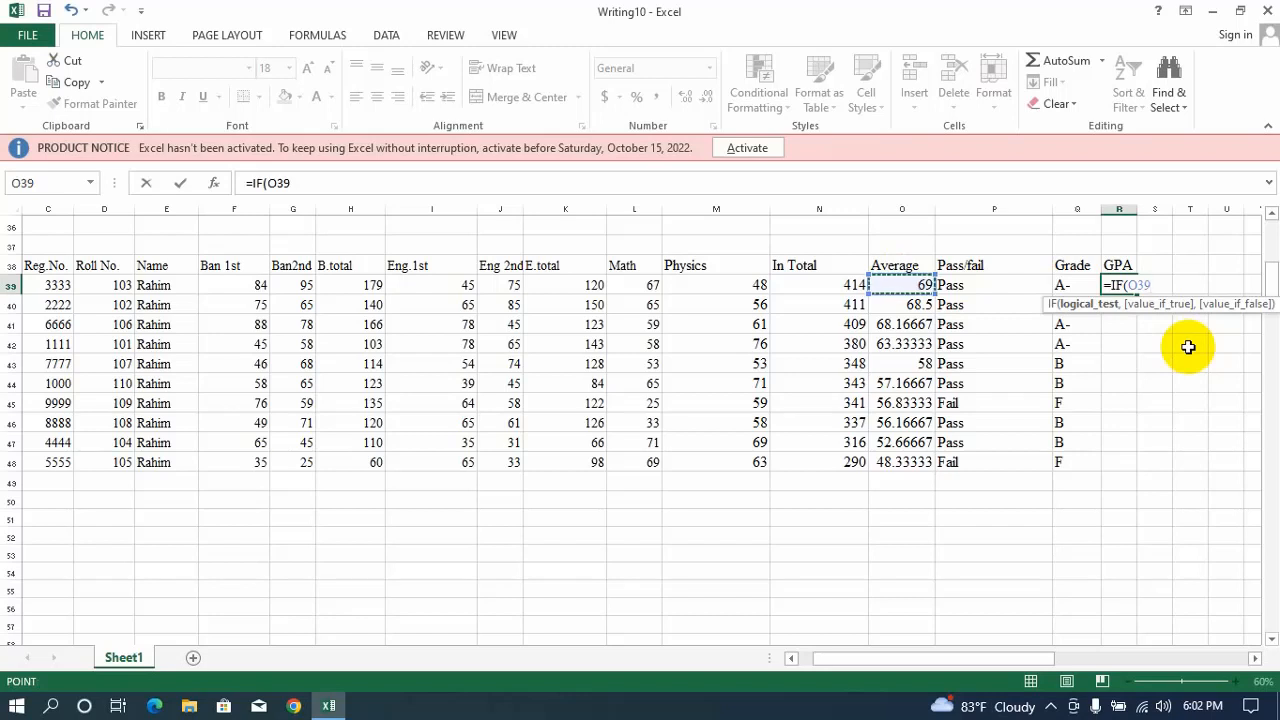
pyautogui.write('="')
pyautogui.write('Fai')
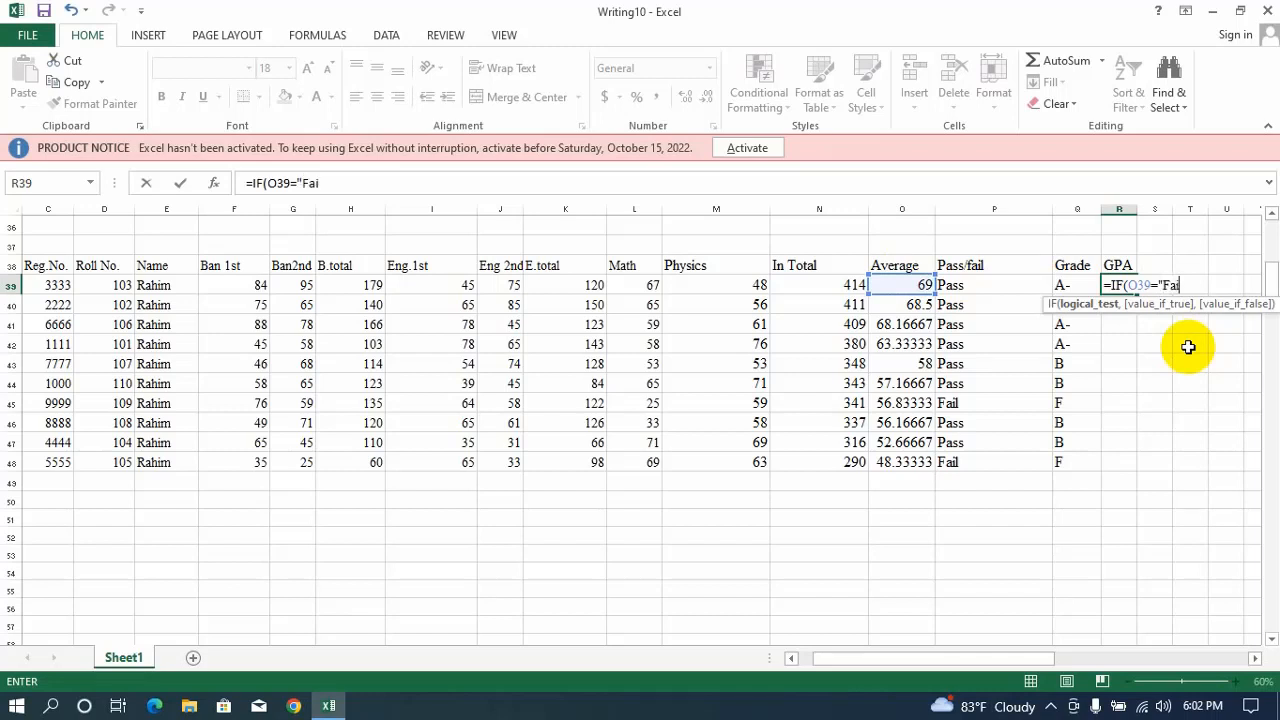
pyautogui.write('l",')
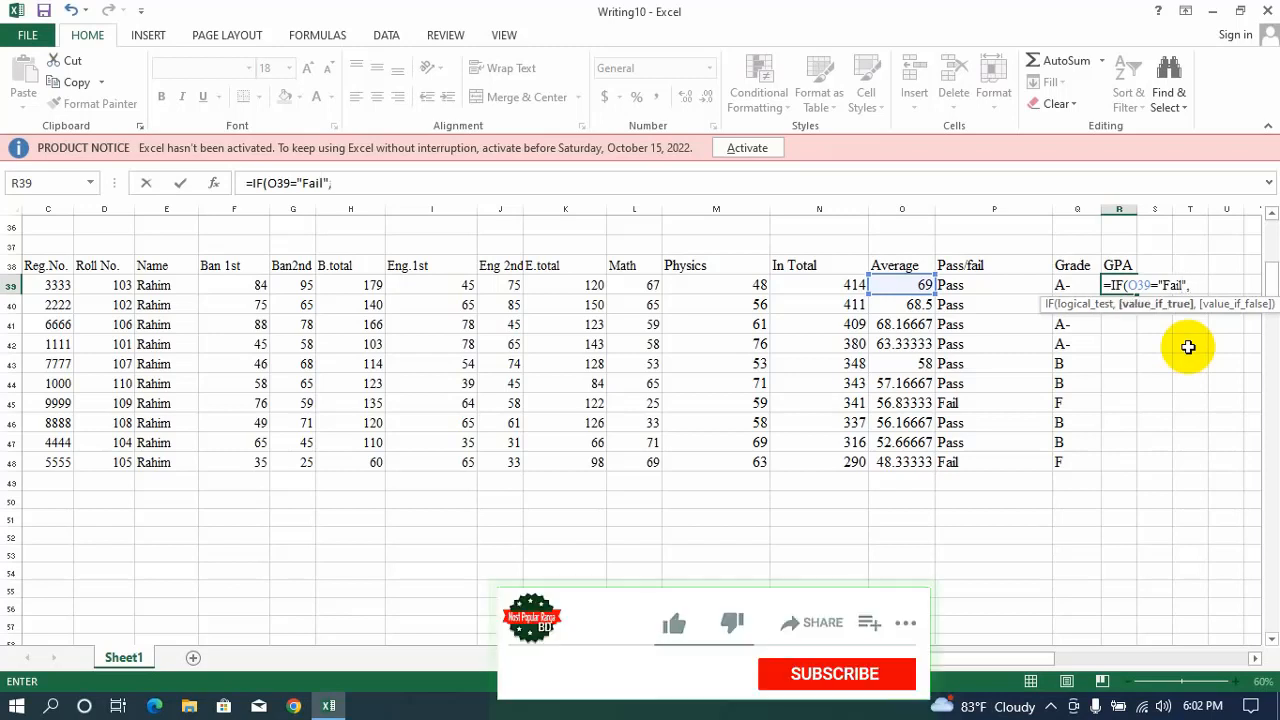
pyautogui.write('"F')
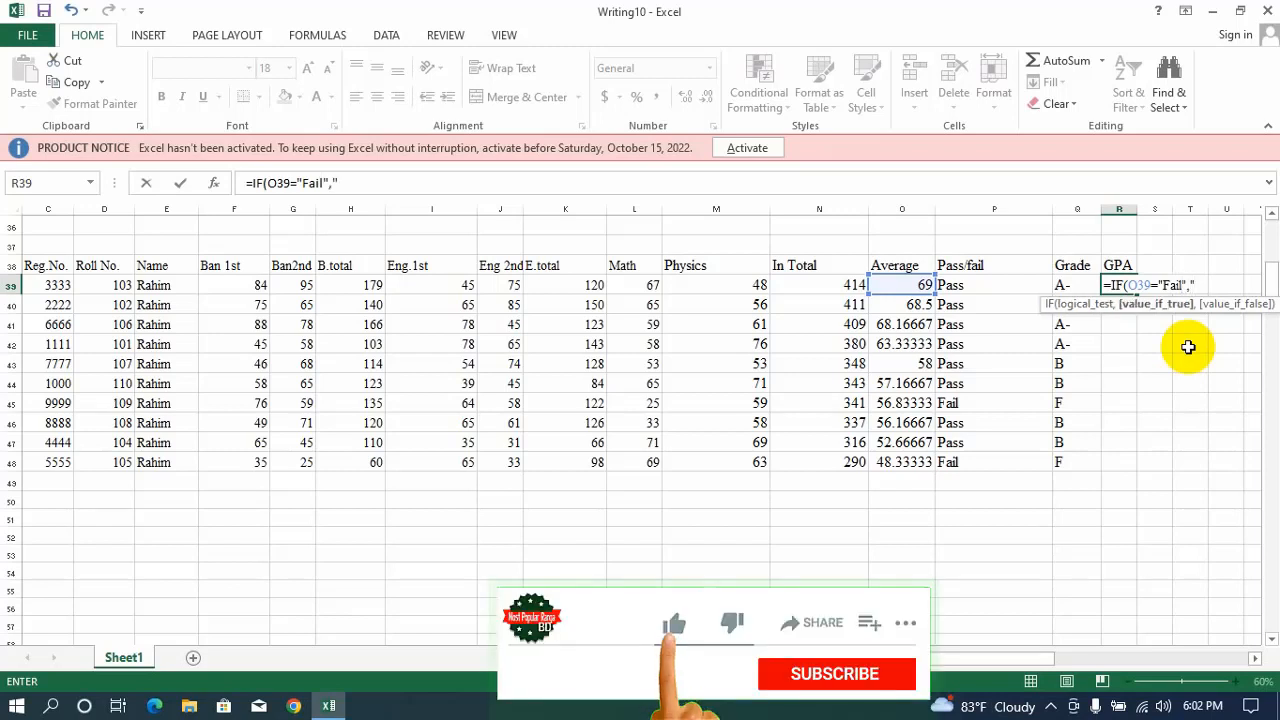
pyautogui.write('"')
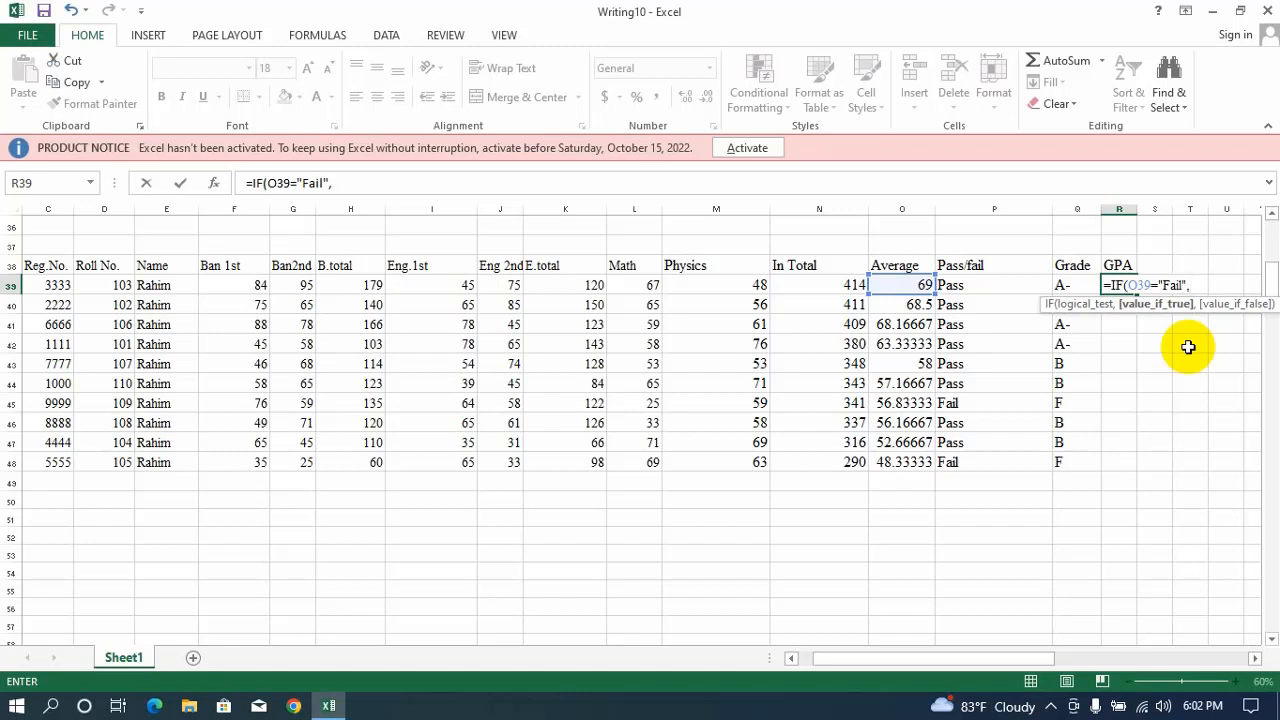
pyautogui.write('"0.00",')
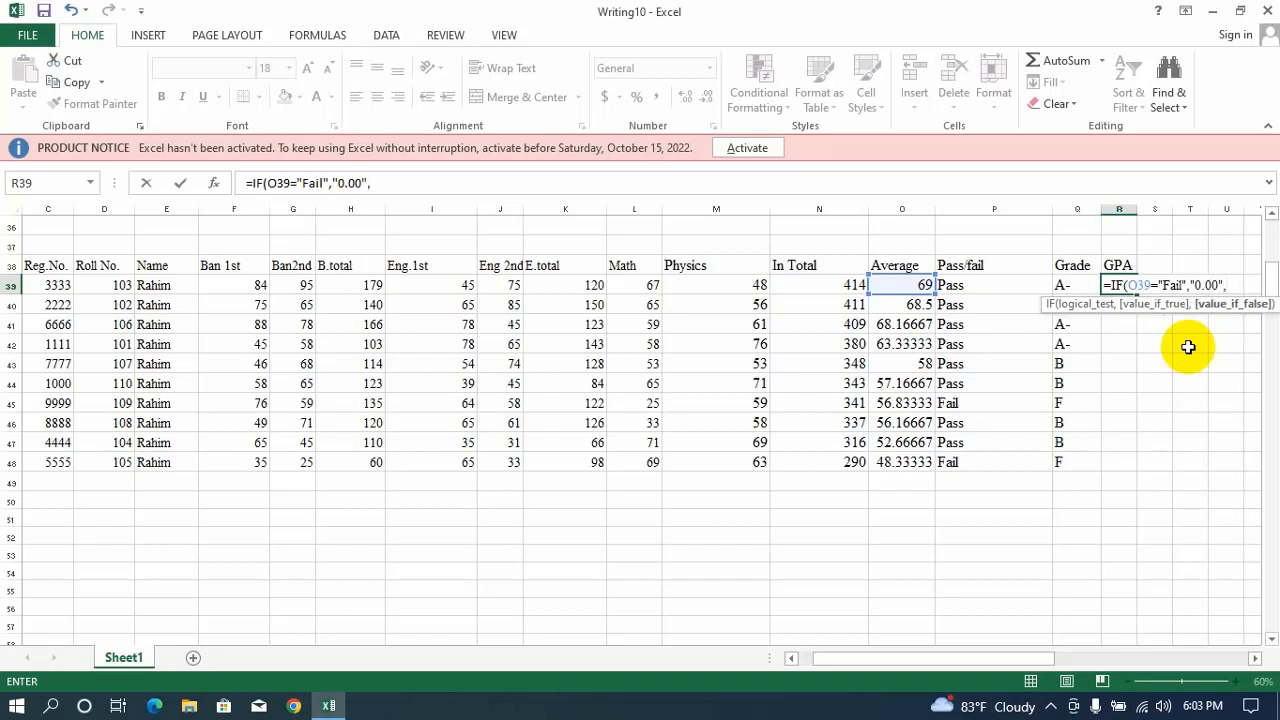
# Nest an IF in the R39 GPA formula that returns "5.00" for N39>=480
pyautogui.write('if')
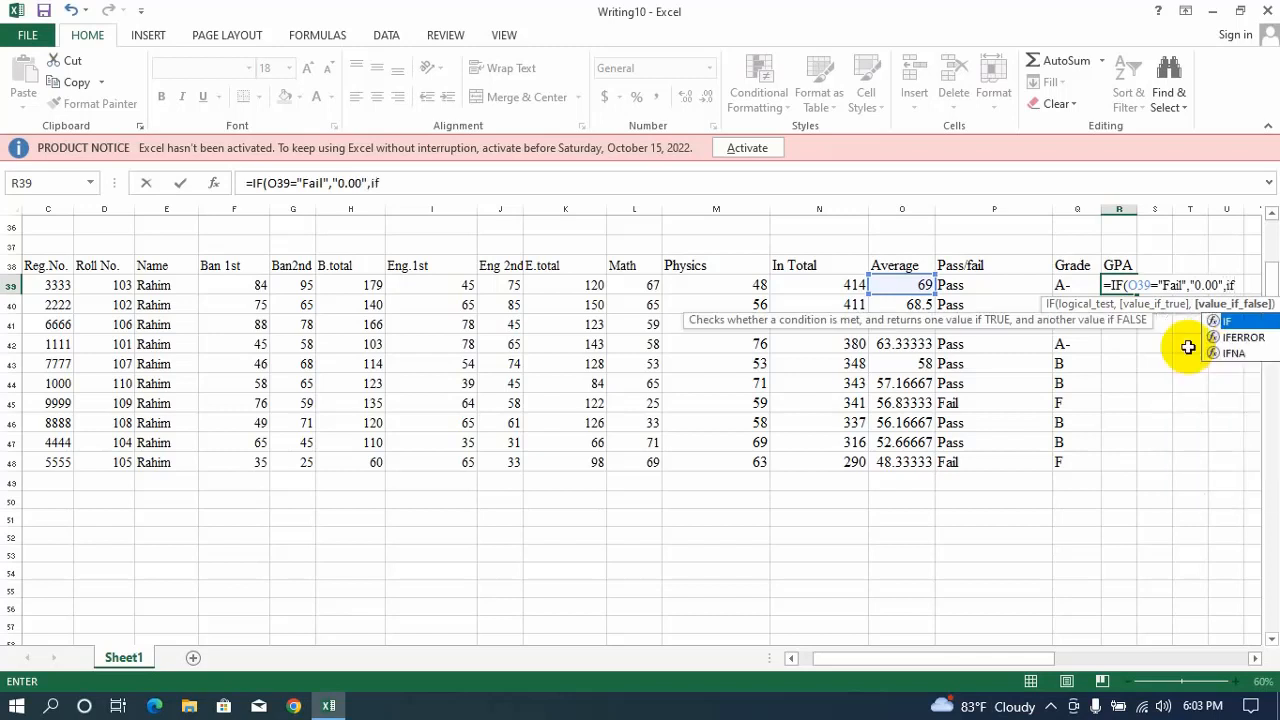
pyautogui.press('Tab')
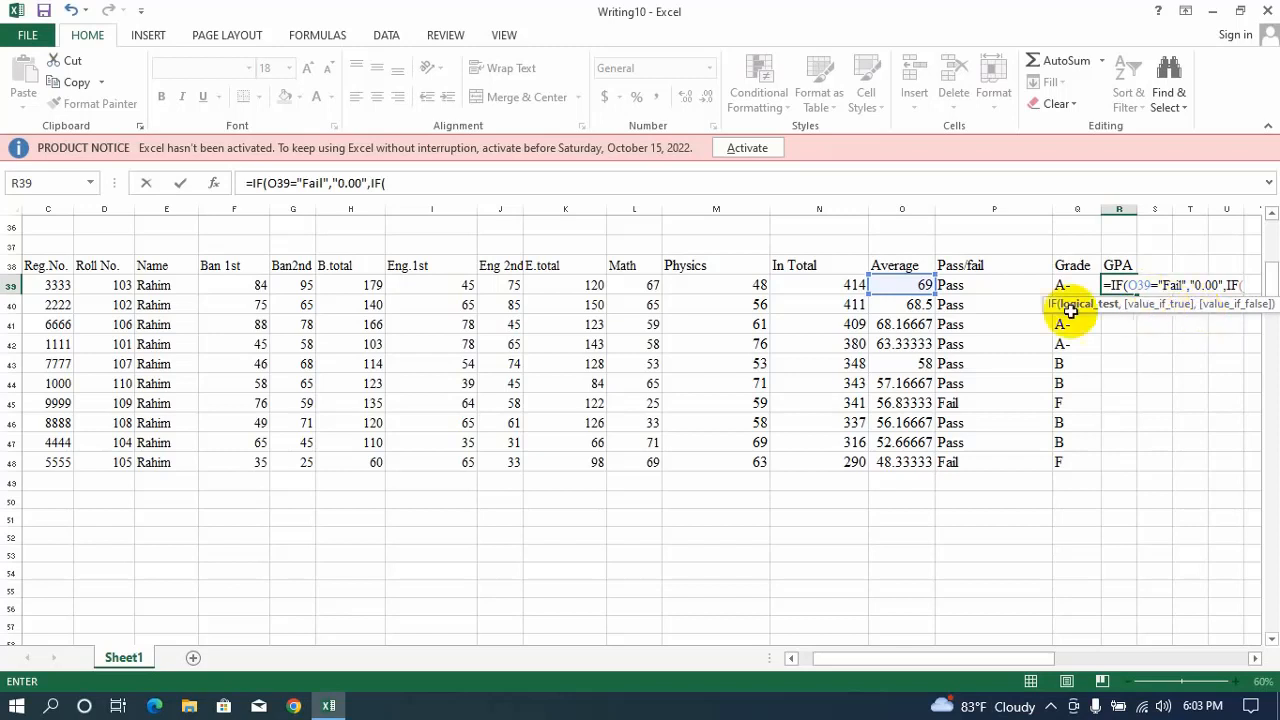
pyautogui.click(836, 285)
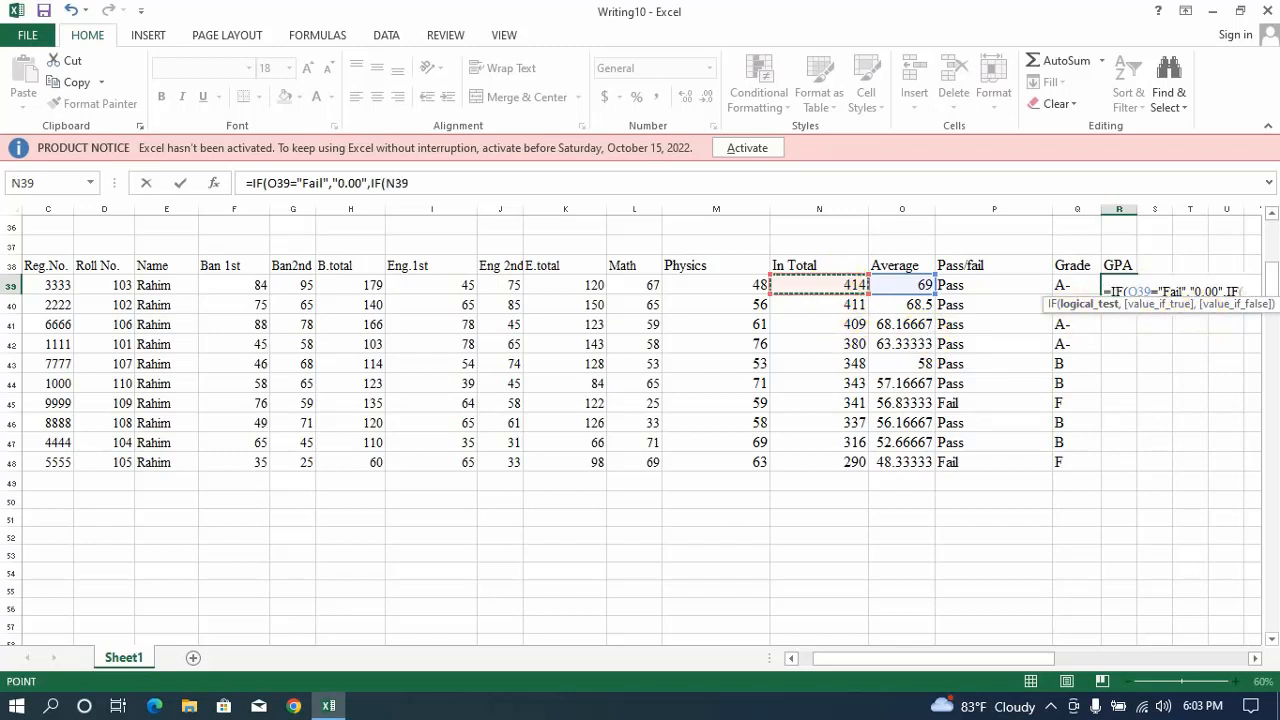
pyautogui.write('>=')
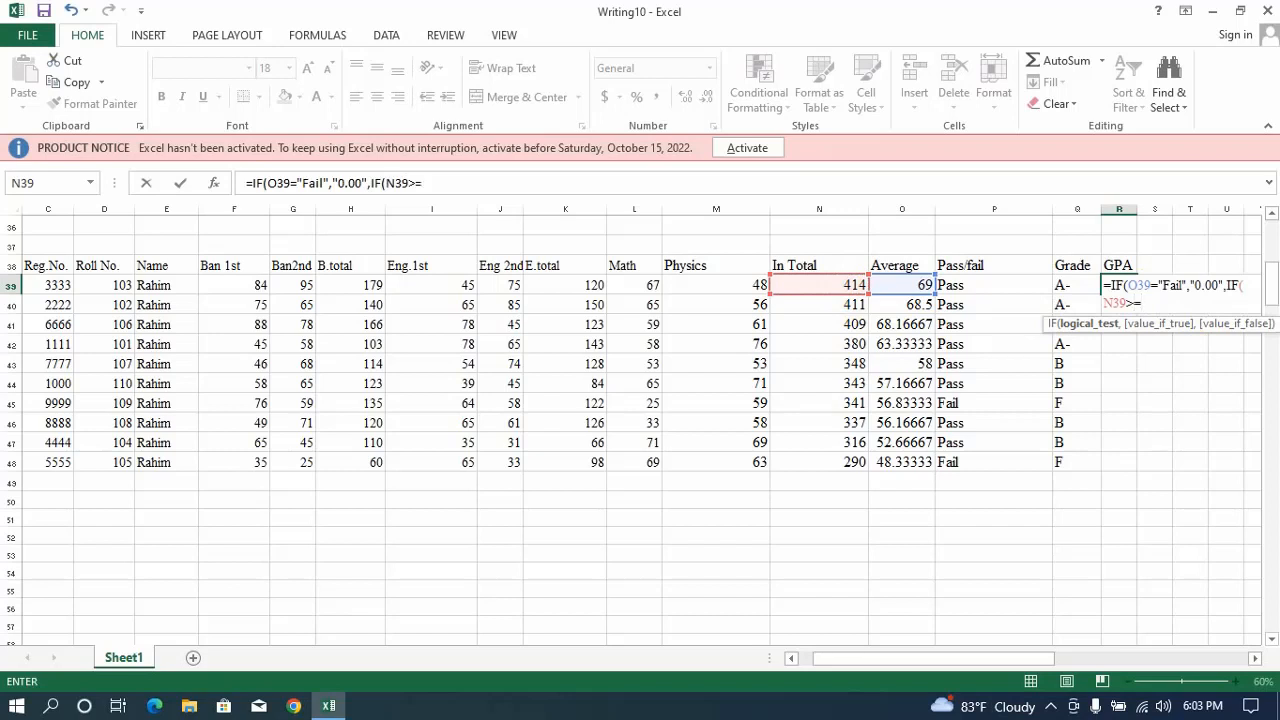
pyautogui.write('480,')
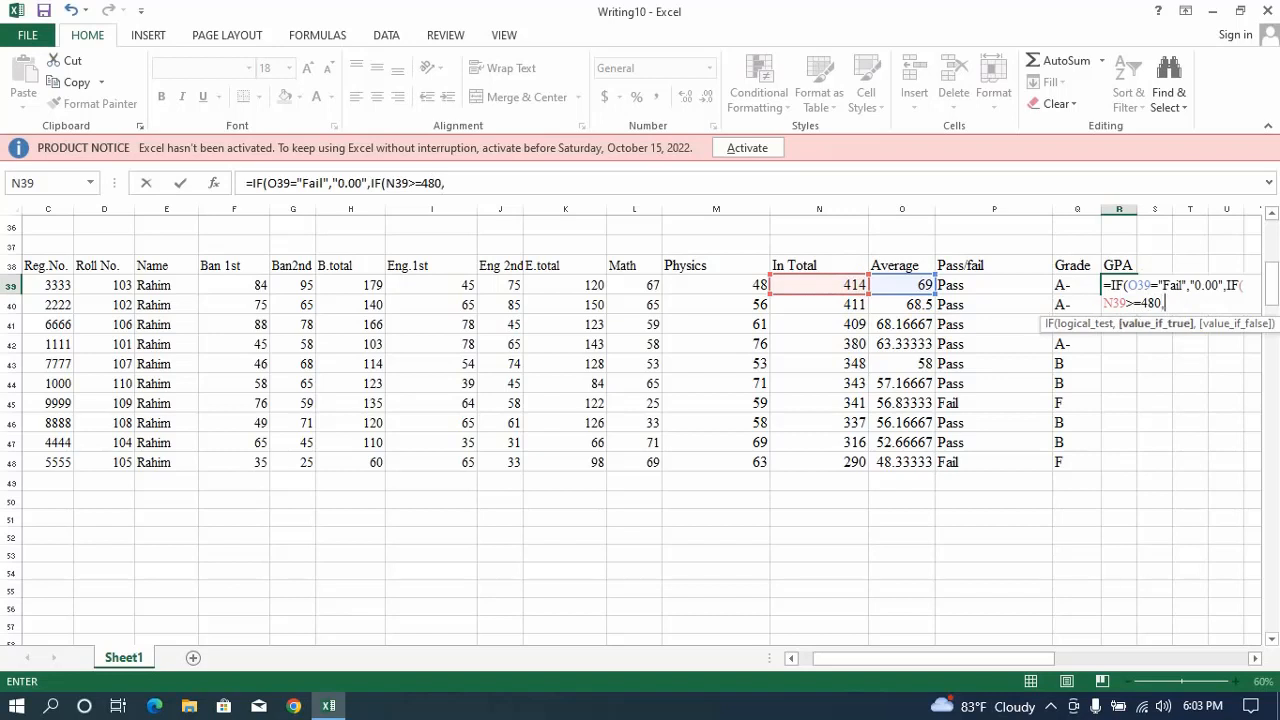
pyautogui.write('"5.00",')
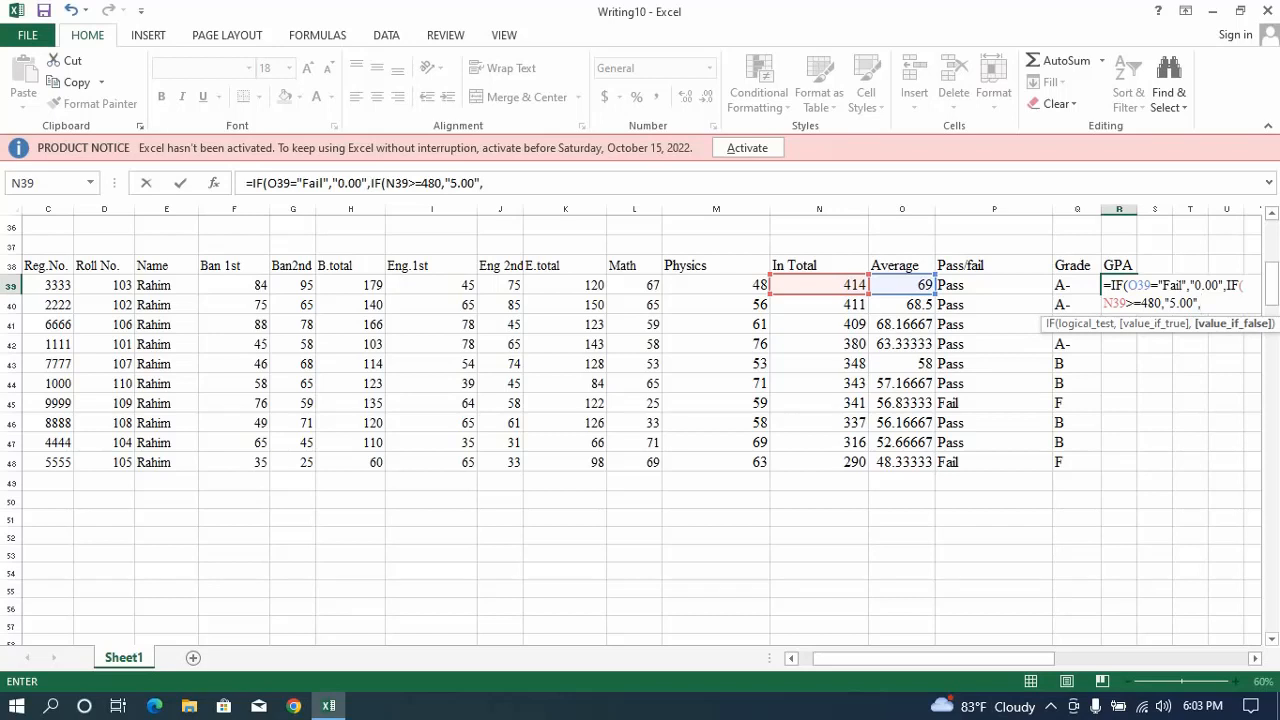
# Nest another IF in the R39 GPA formula that returns "4.00" for N39>=420
pyautogui.write('id')
pyautogui.press('BackSpace')
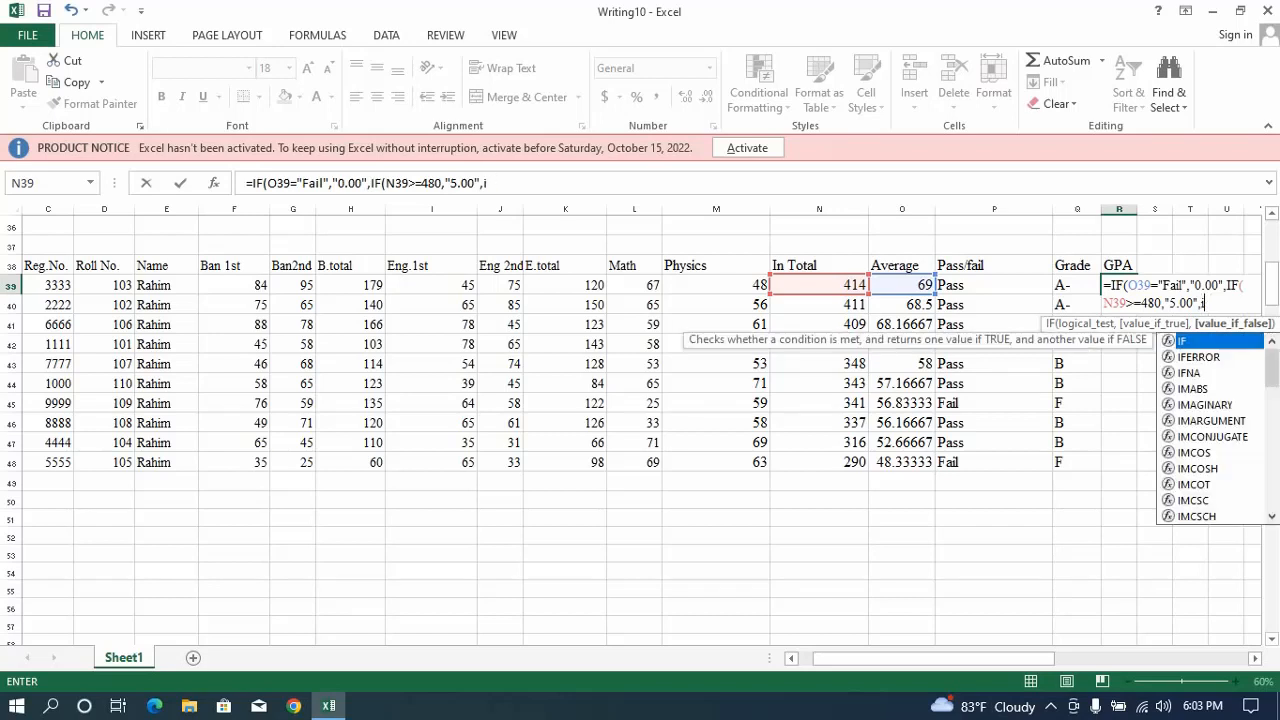
pyautogui.write('f')
pyautogui.press('Tab')
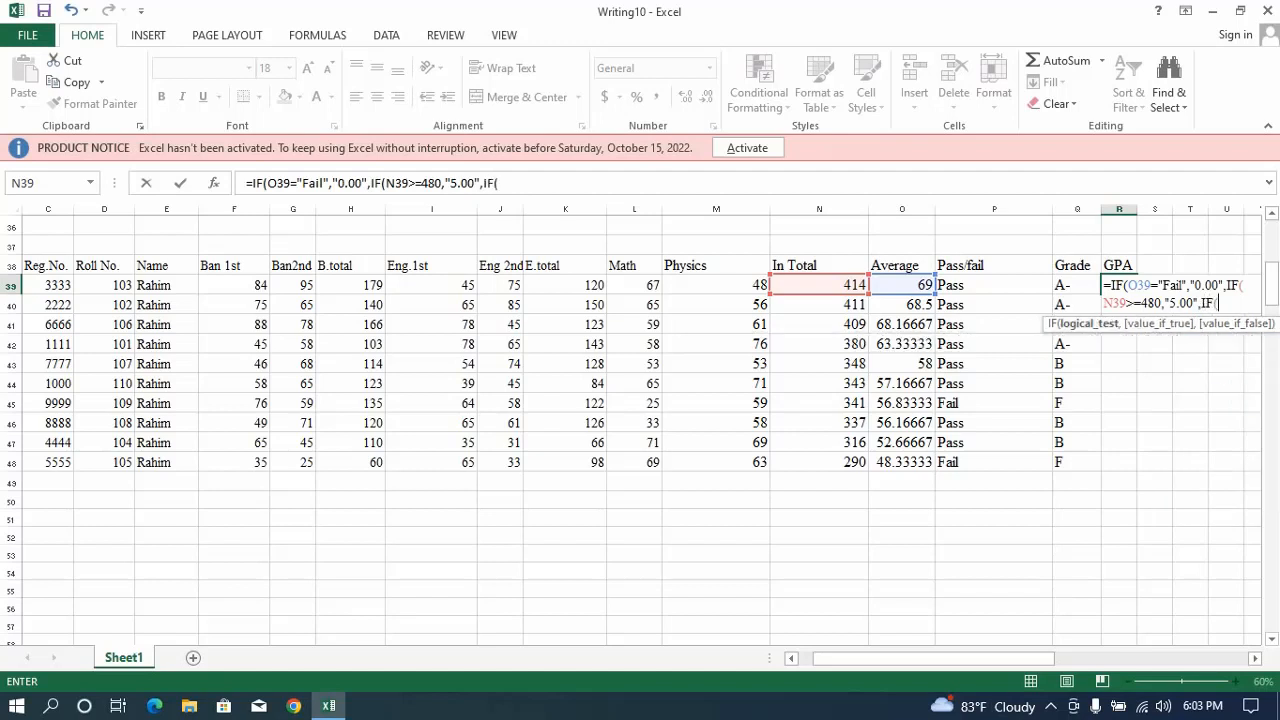
pyautogui.click(800, 281)
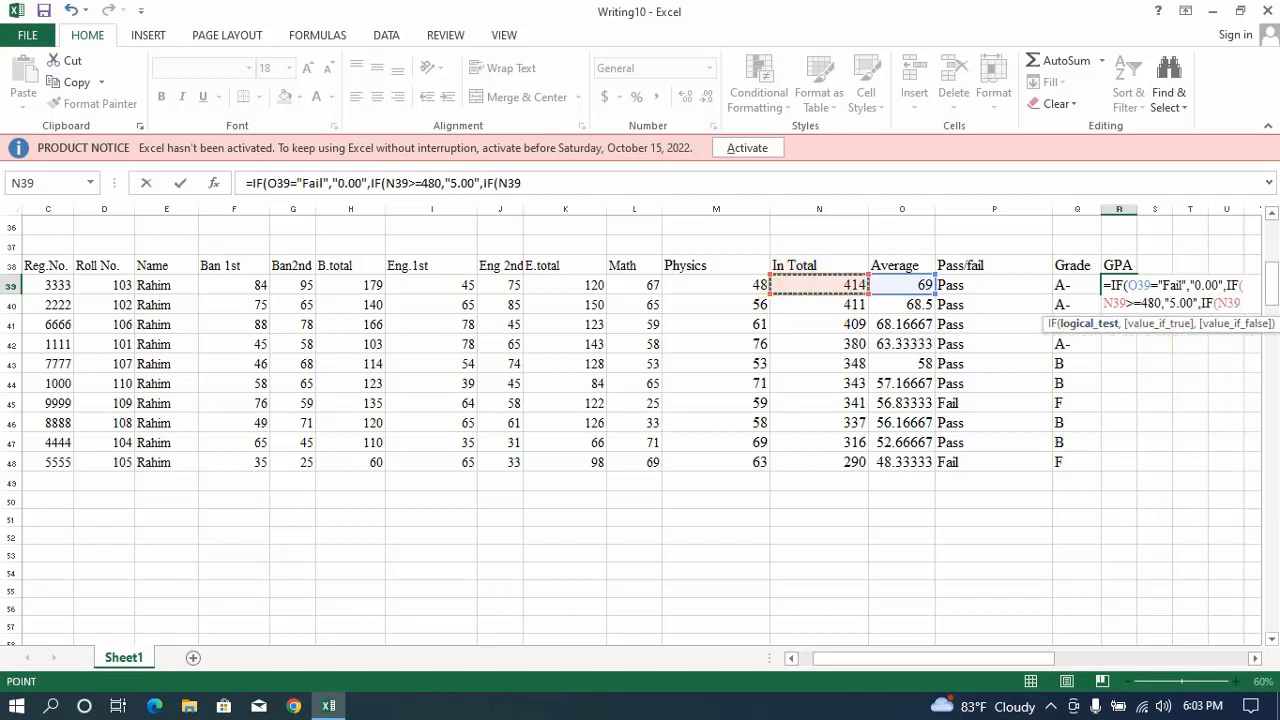
pyautogui.write('>=')
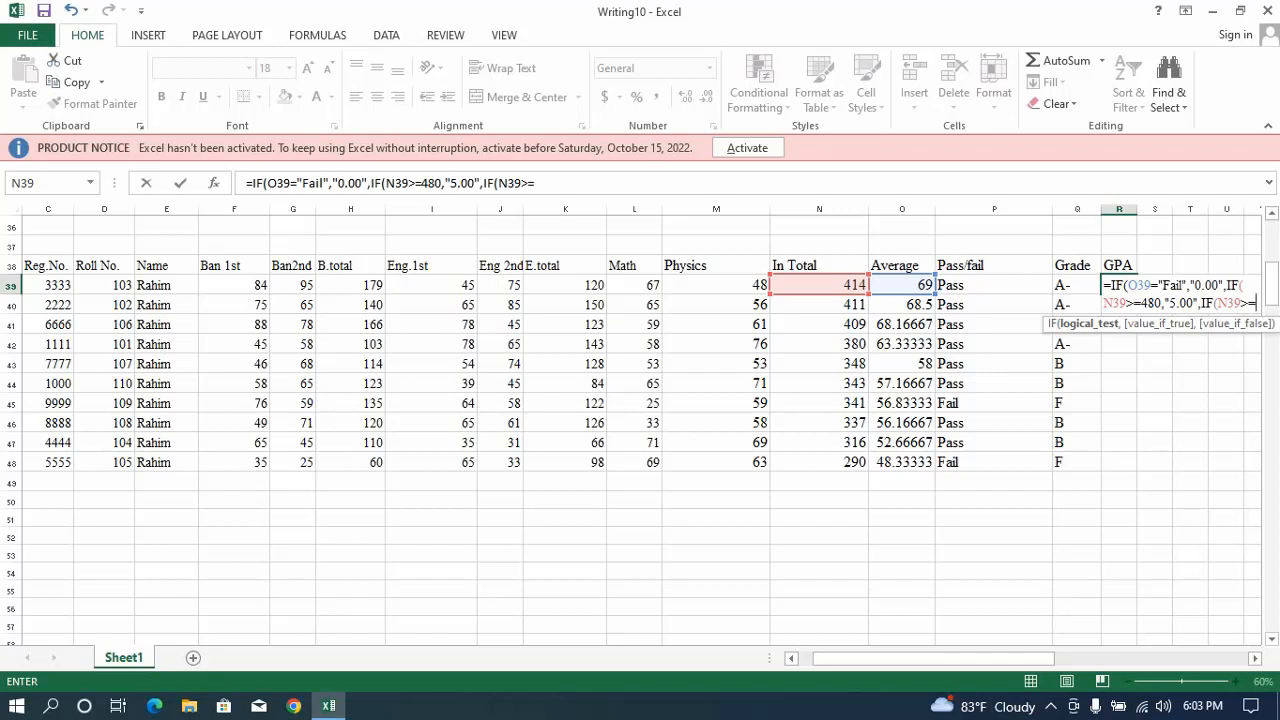
pyautogui.write('4')
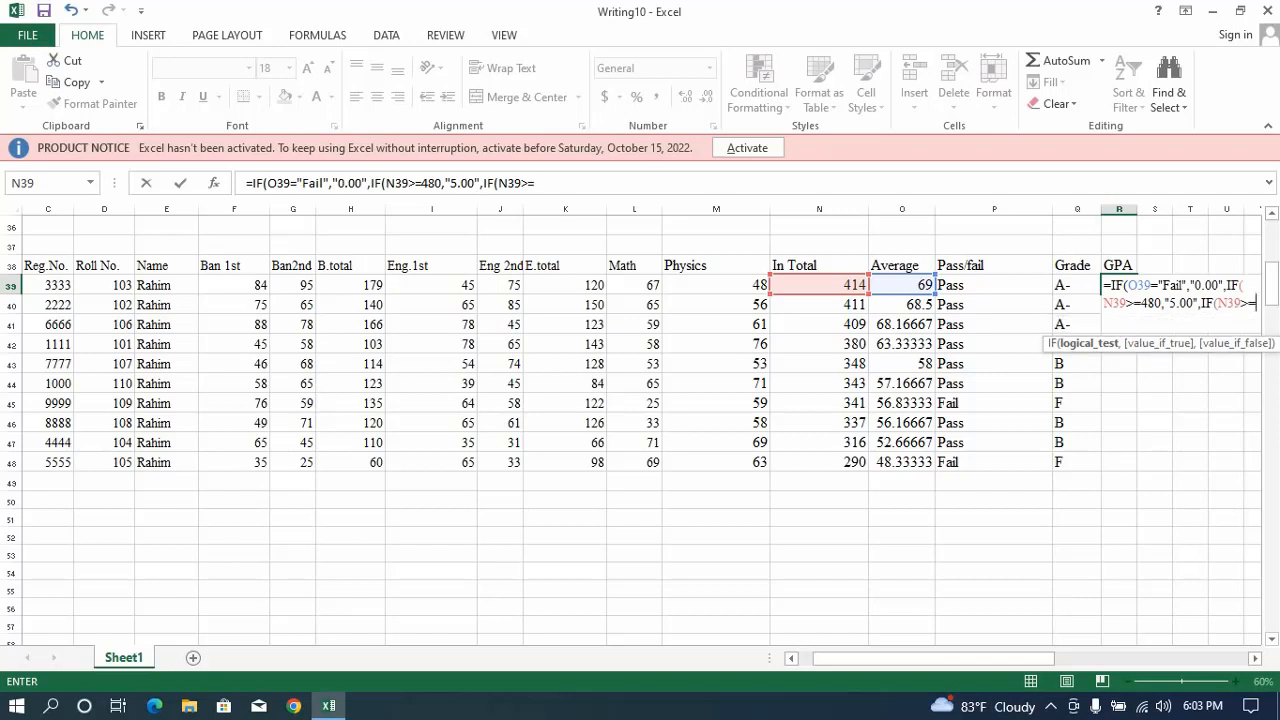
pyautogui.write('20,')
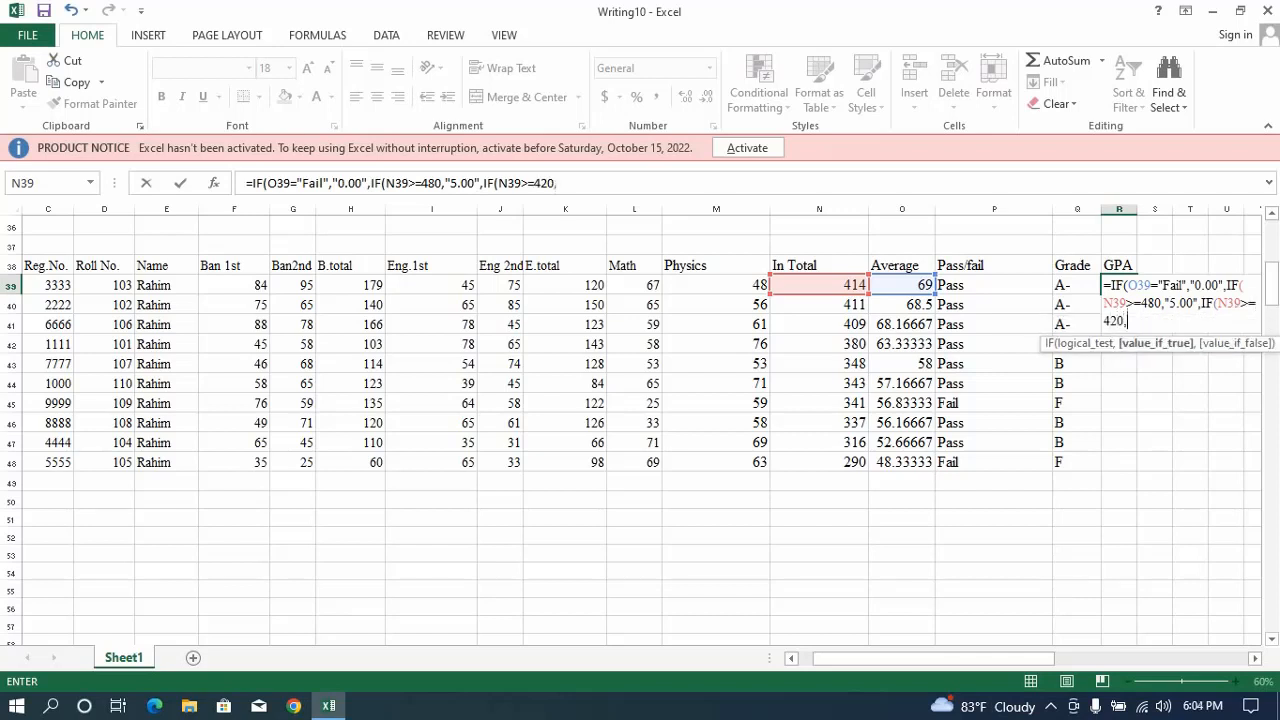
pyautogui.write('"4.00",if')
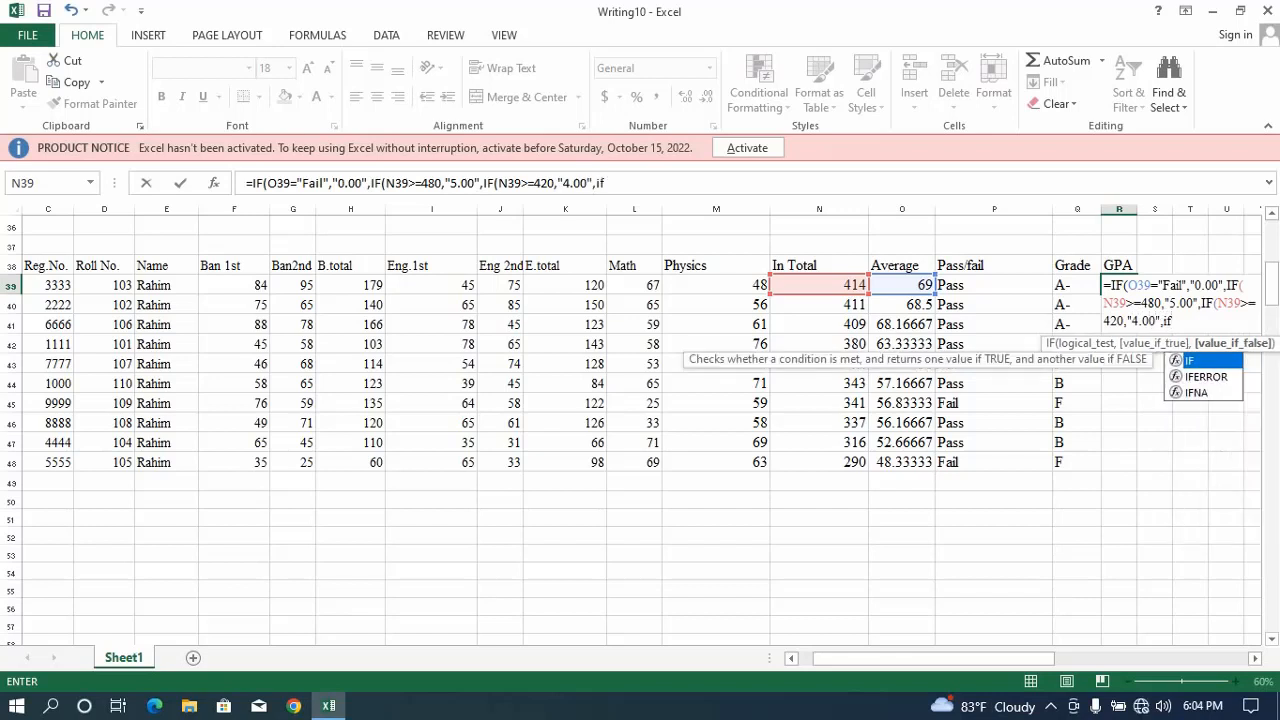
# Nest an IF in the R39 GPA formula that returns "3.50" for N39>=360
pyautogui.press('Tab')
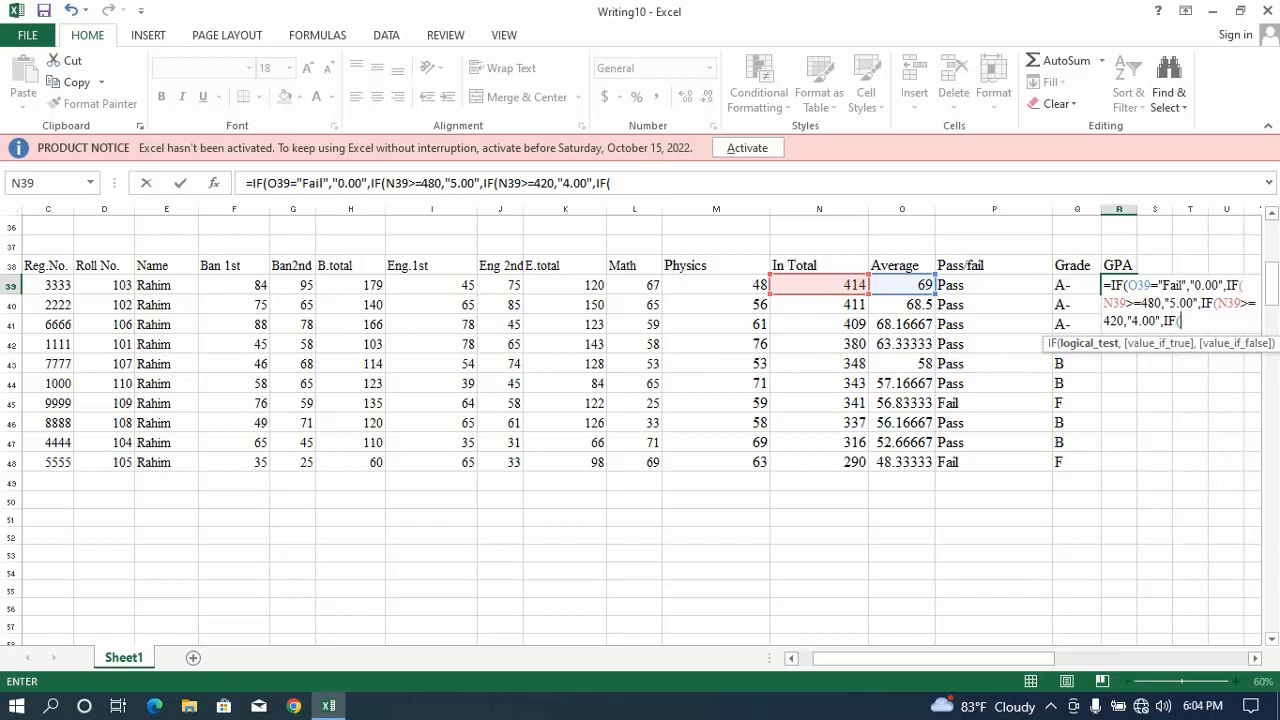
pyautogui.click(818, 285)
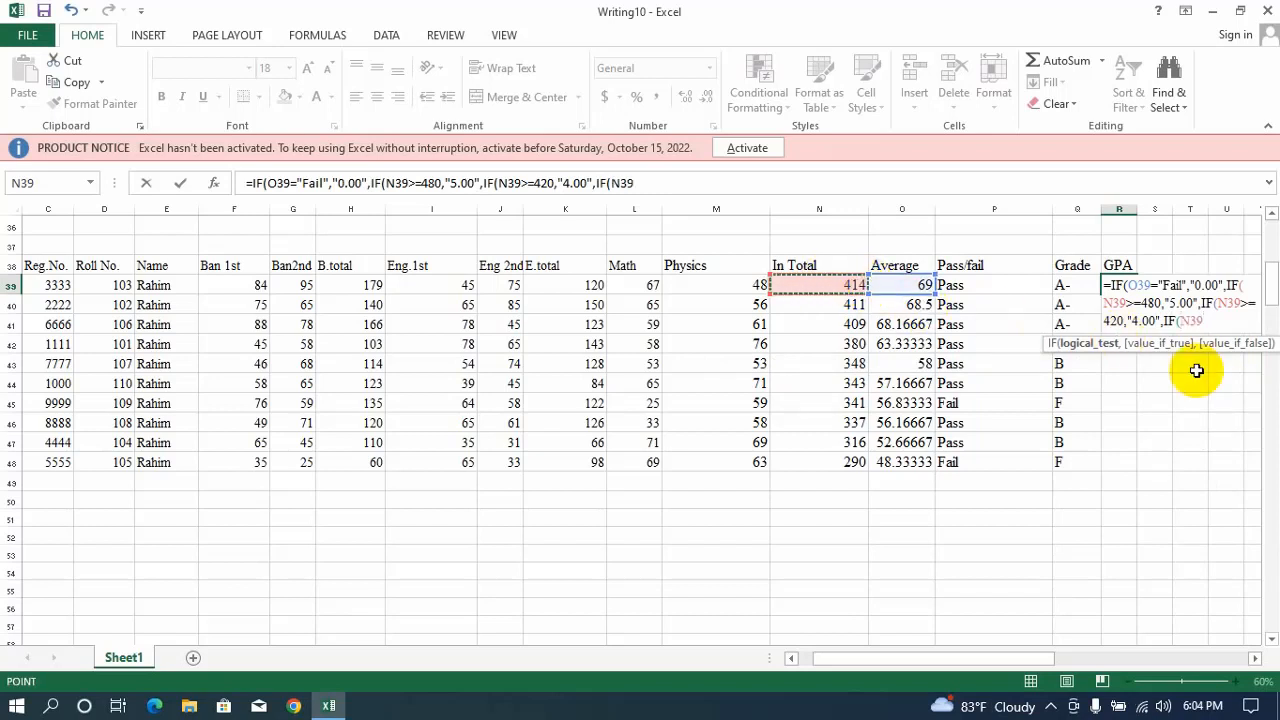
pyautogui.write('>=')
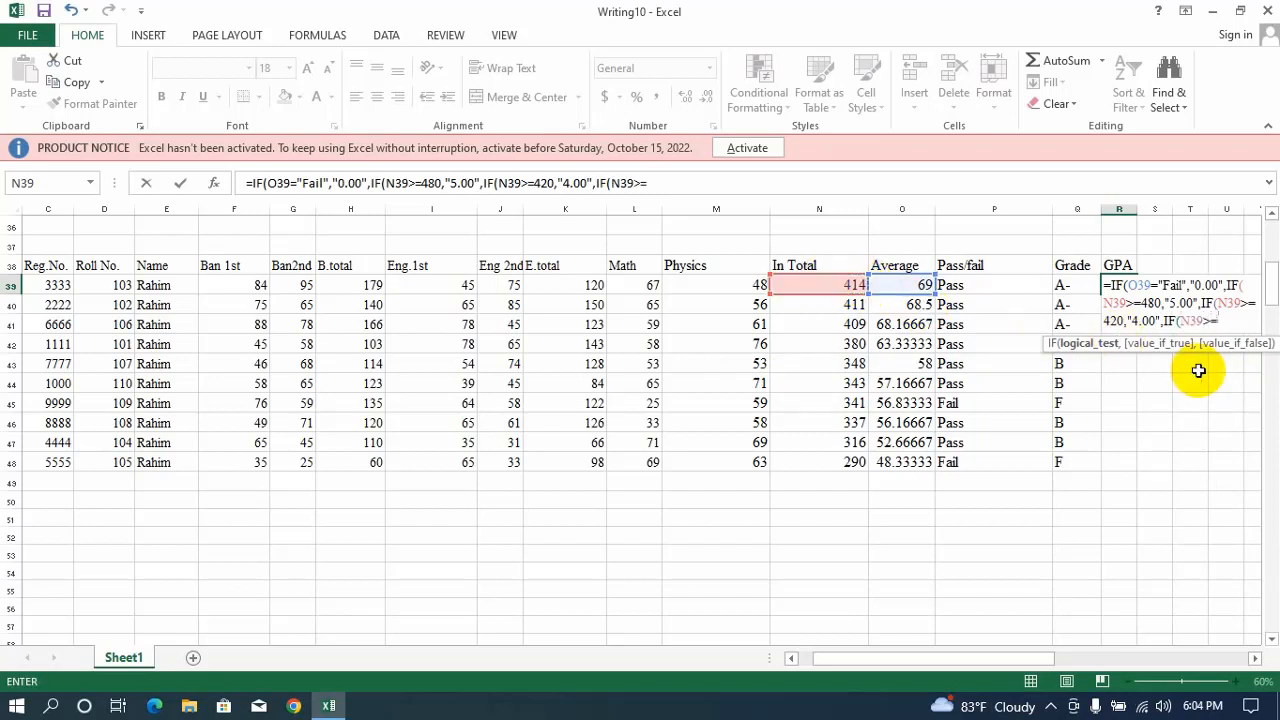
pyautogui.write('360,"')
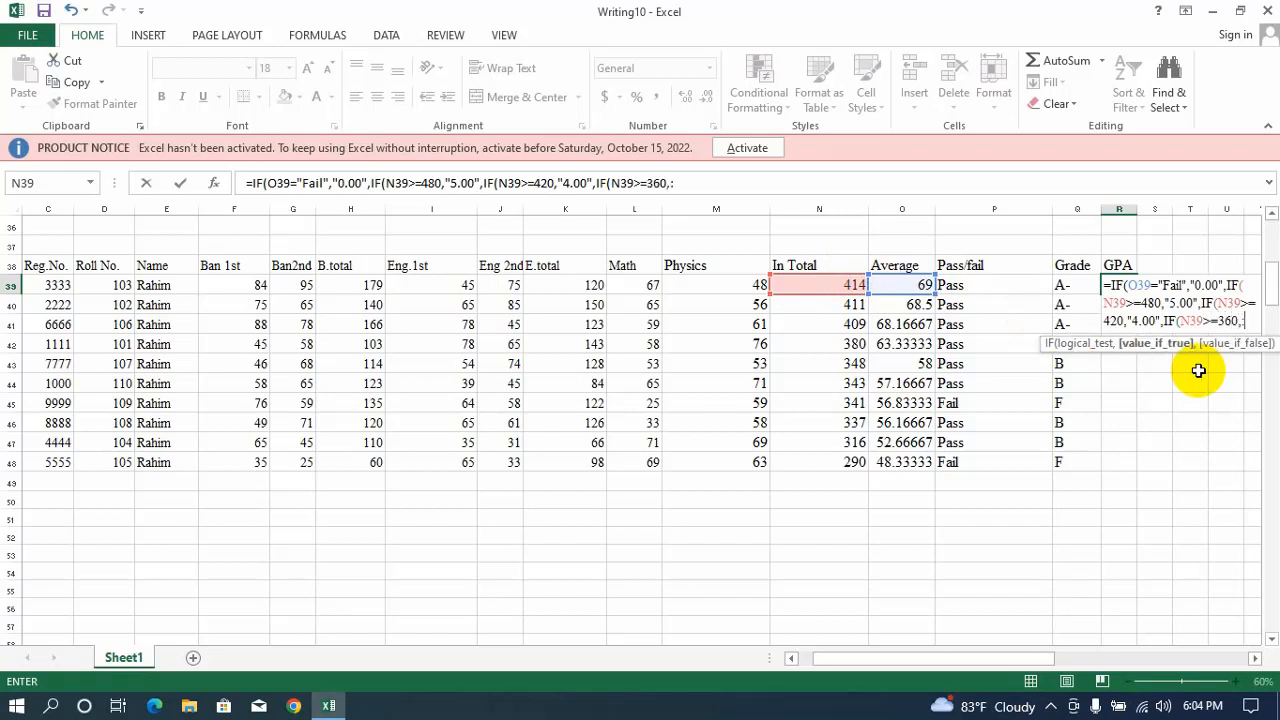
pyautogui.write('3.50"')
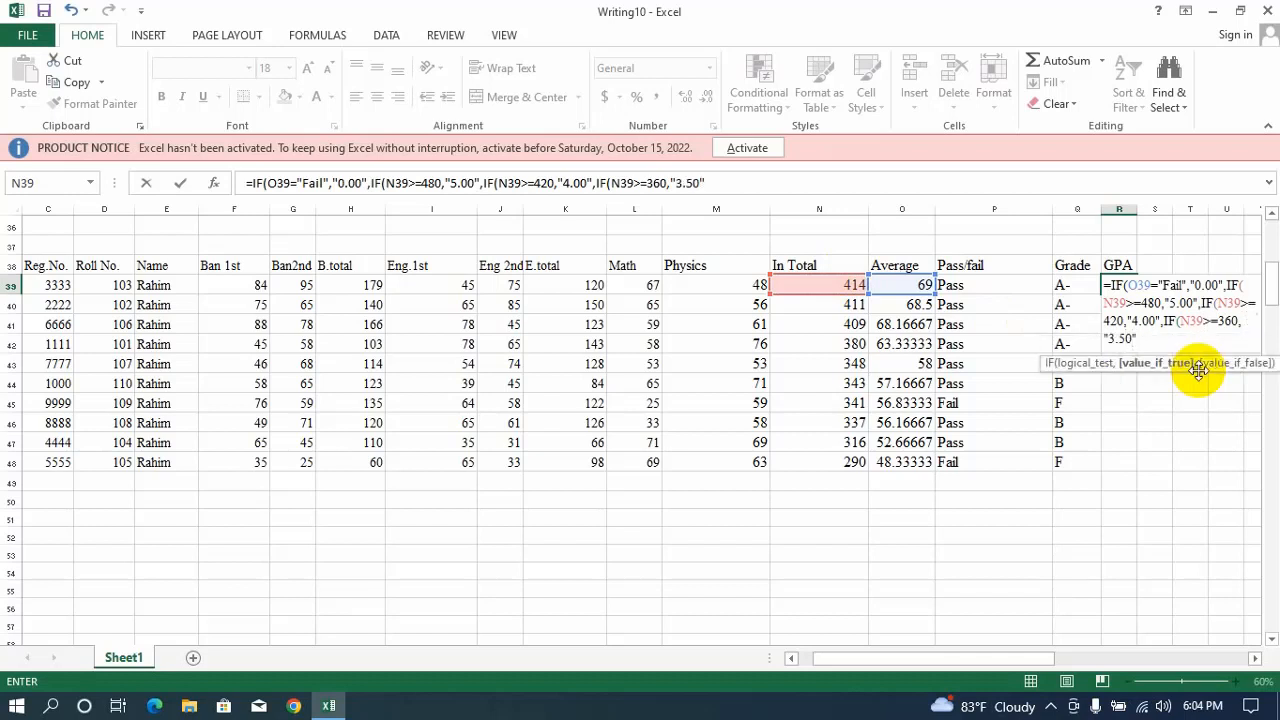
pyautogui.write(',')
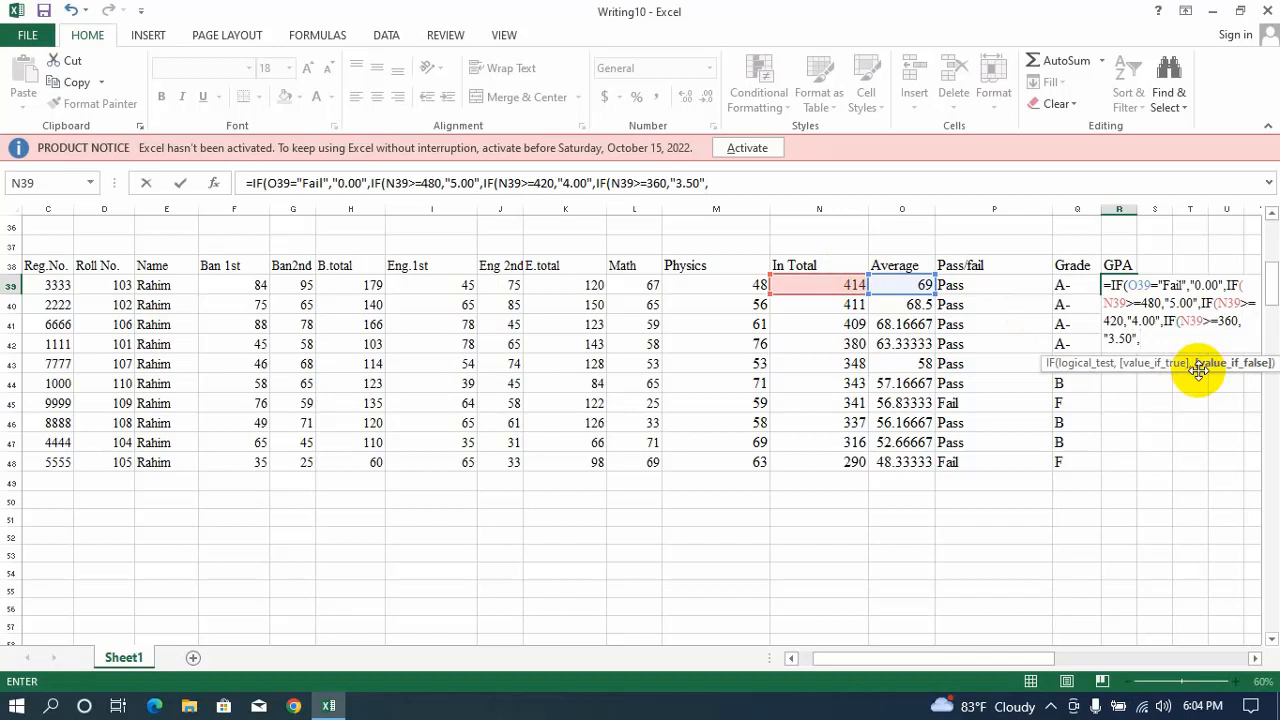
# Nest another IF in the R39 GPA formula that returns "3.00" for N39>=300
pyautogui.write('IF(')
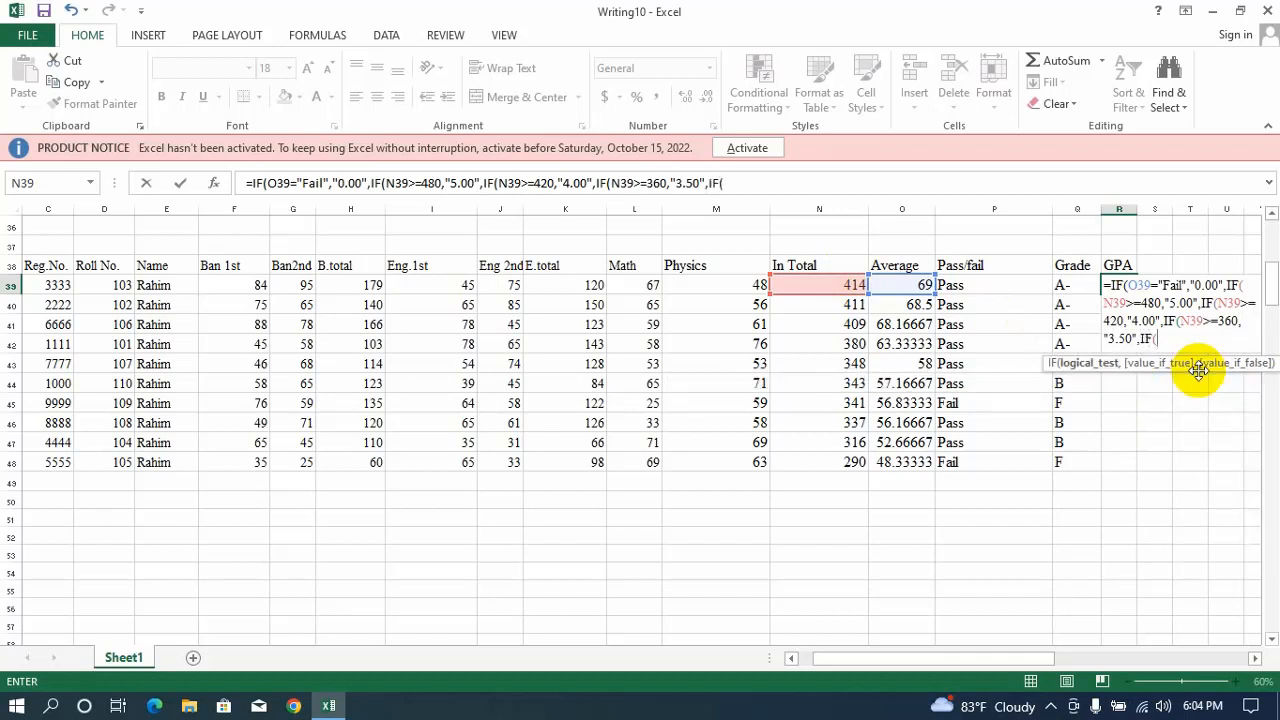
pyautogui.click(816, 287)
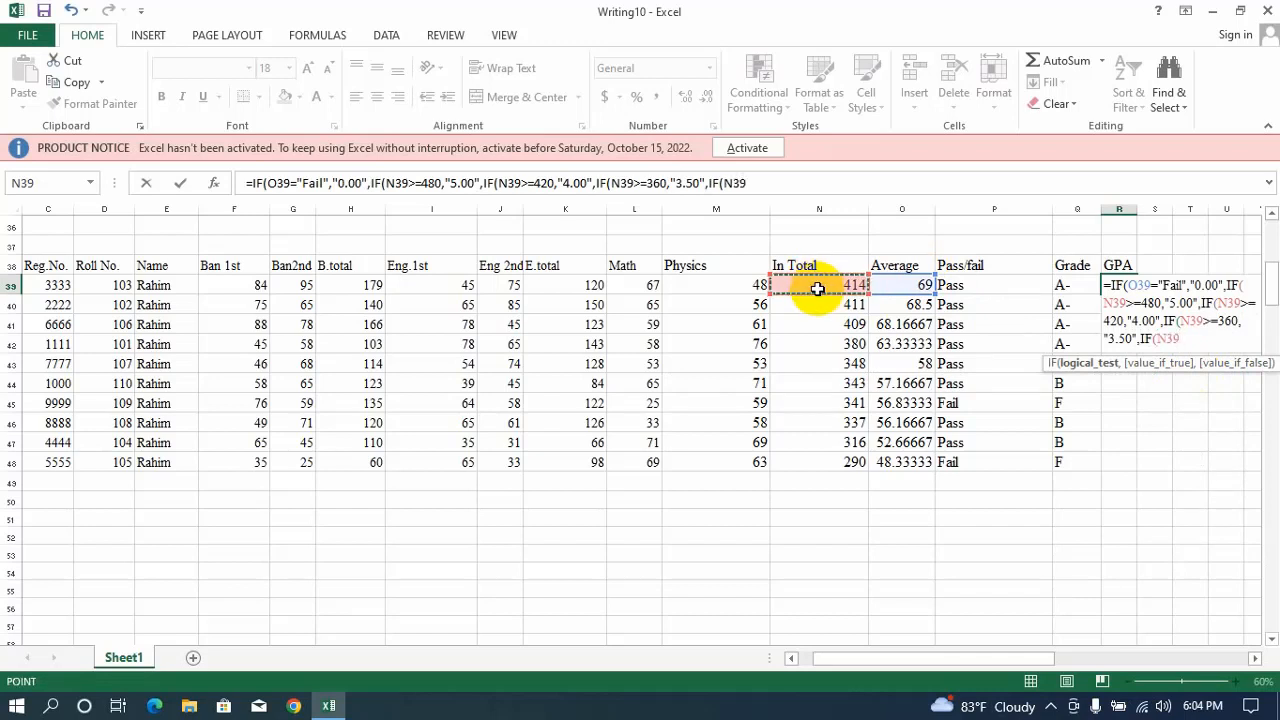
pyautogui.write('>=')
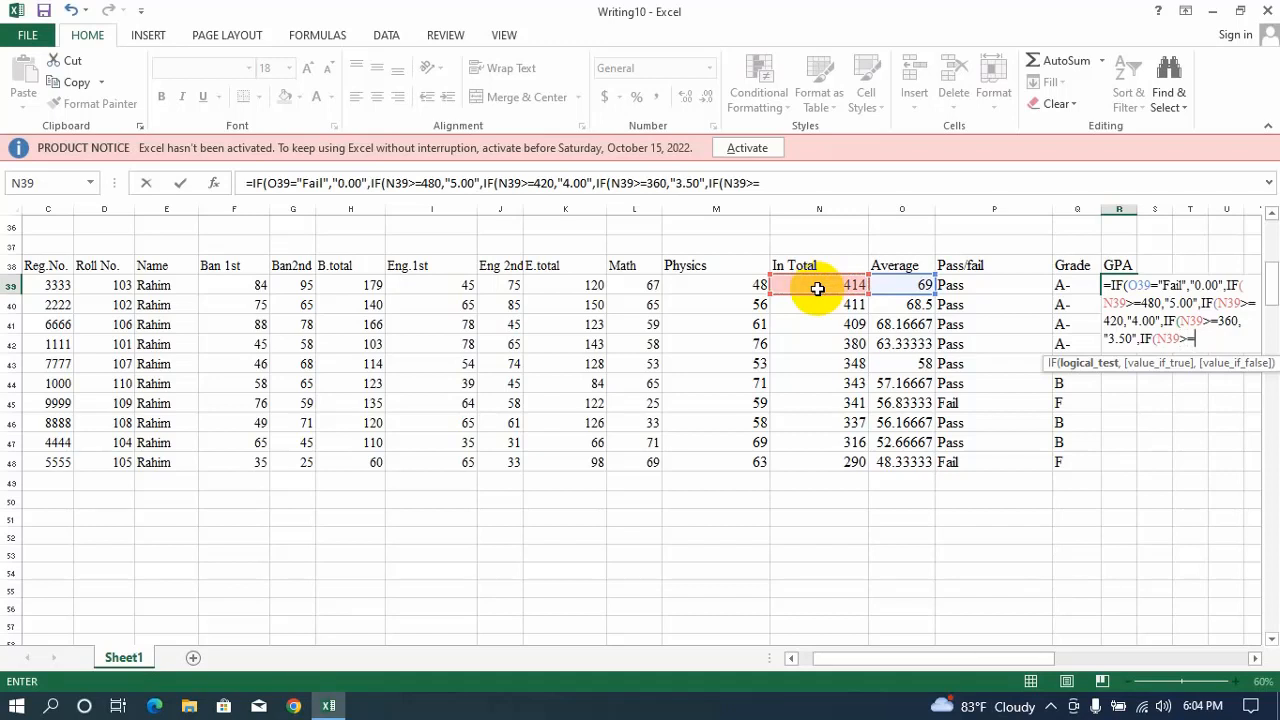
pyautogui.write('300,"')
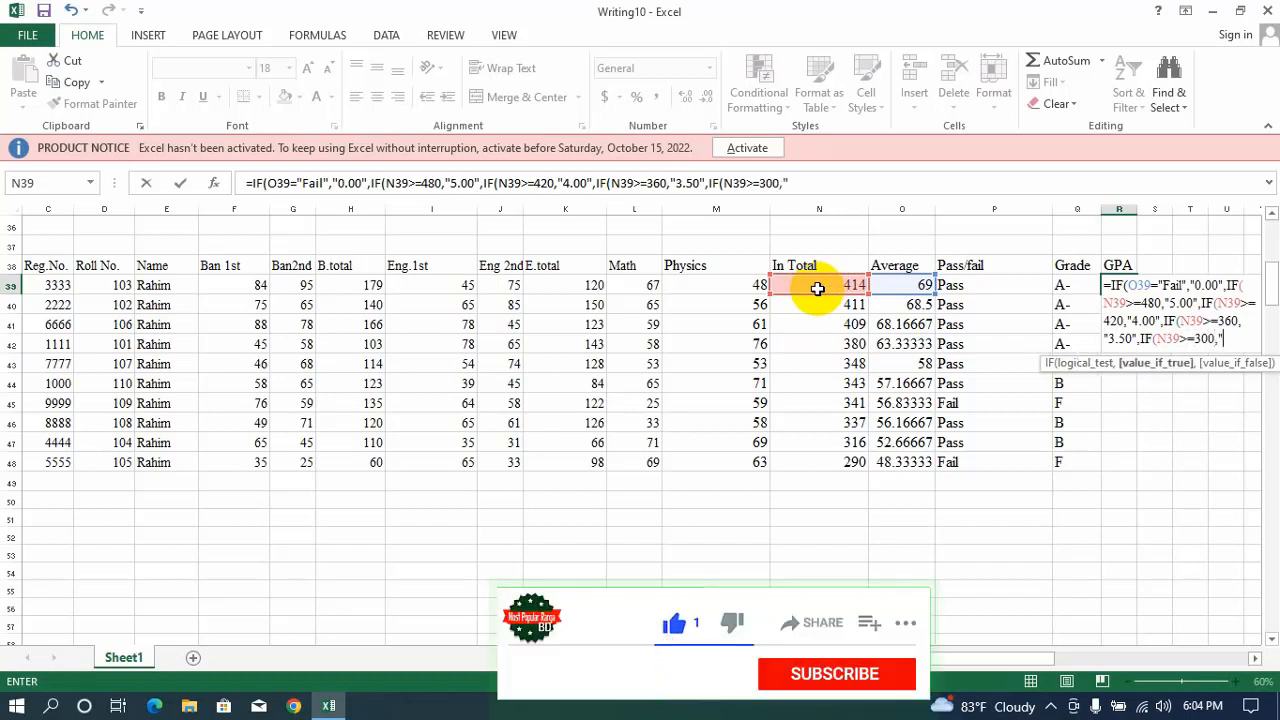
pyautogui.write('3.00')
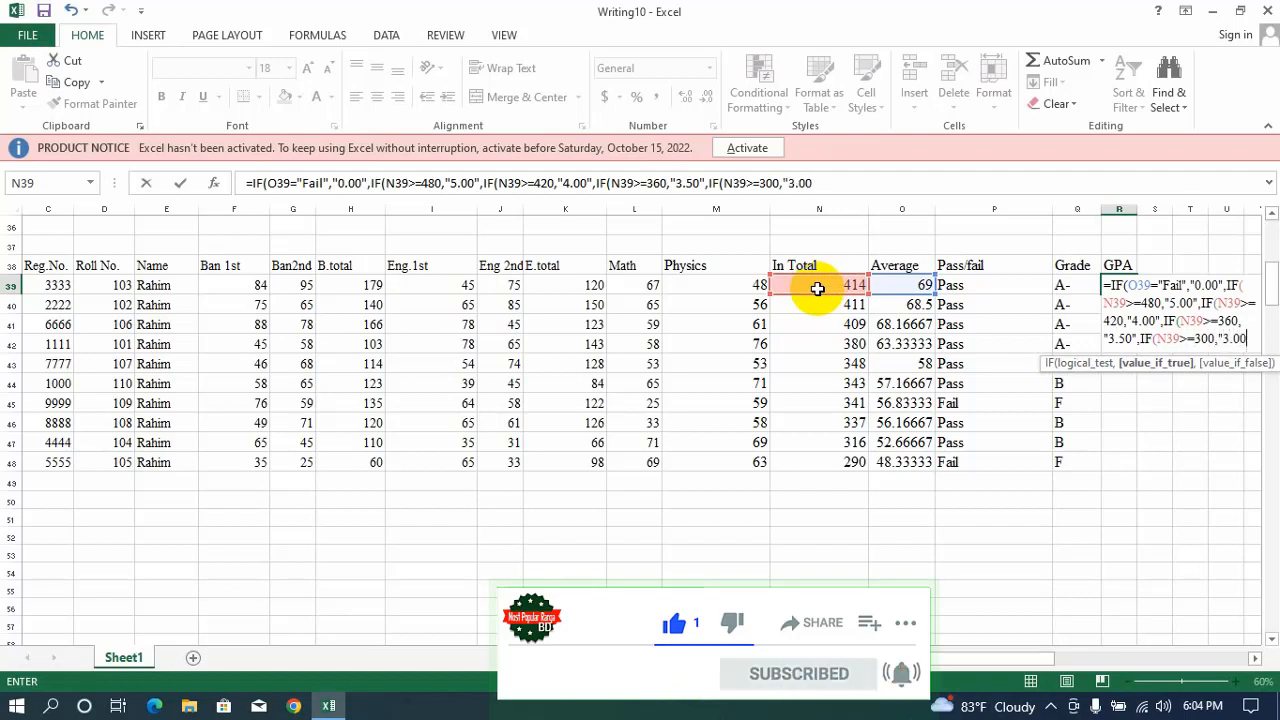
pyautogui.write('",')
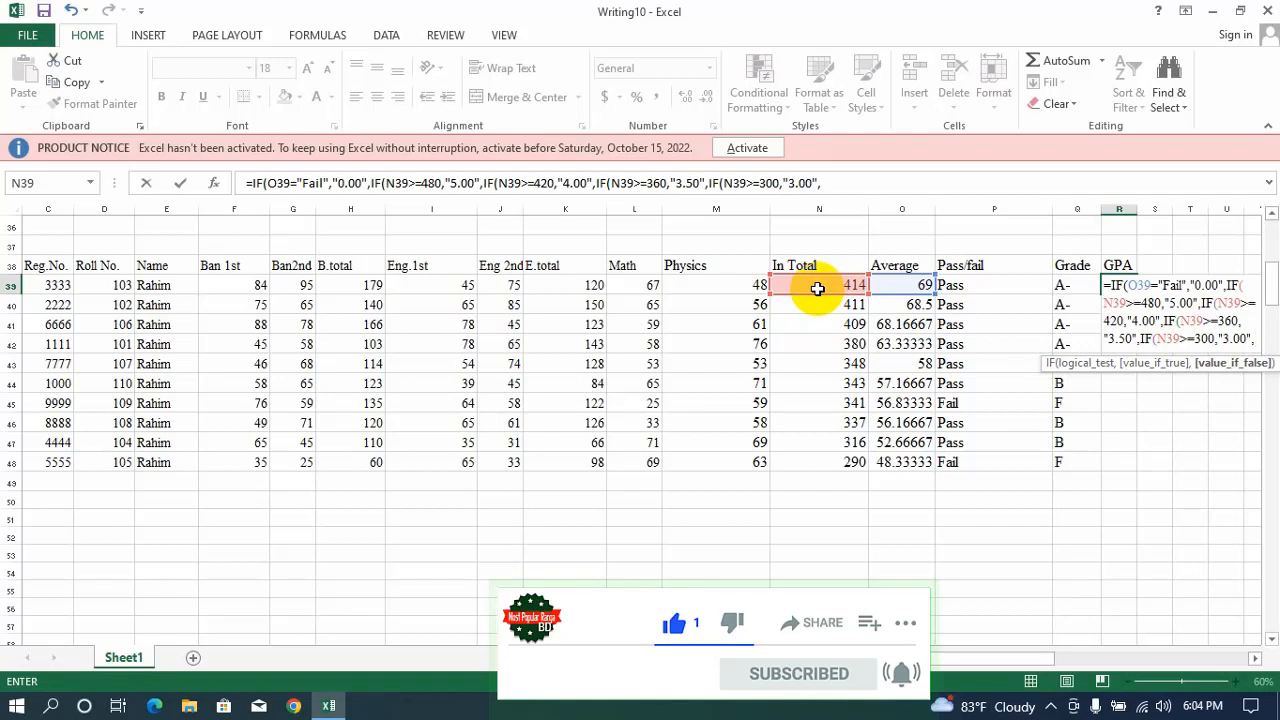
# Extend the R39 GPA formula with a nested IF that returns "2.00" for N39>=240
pyautogui.write('IF(')
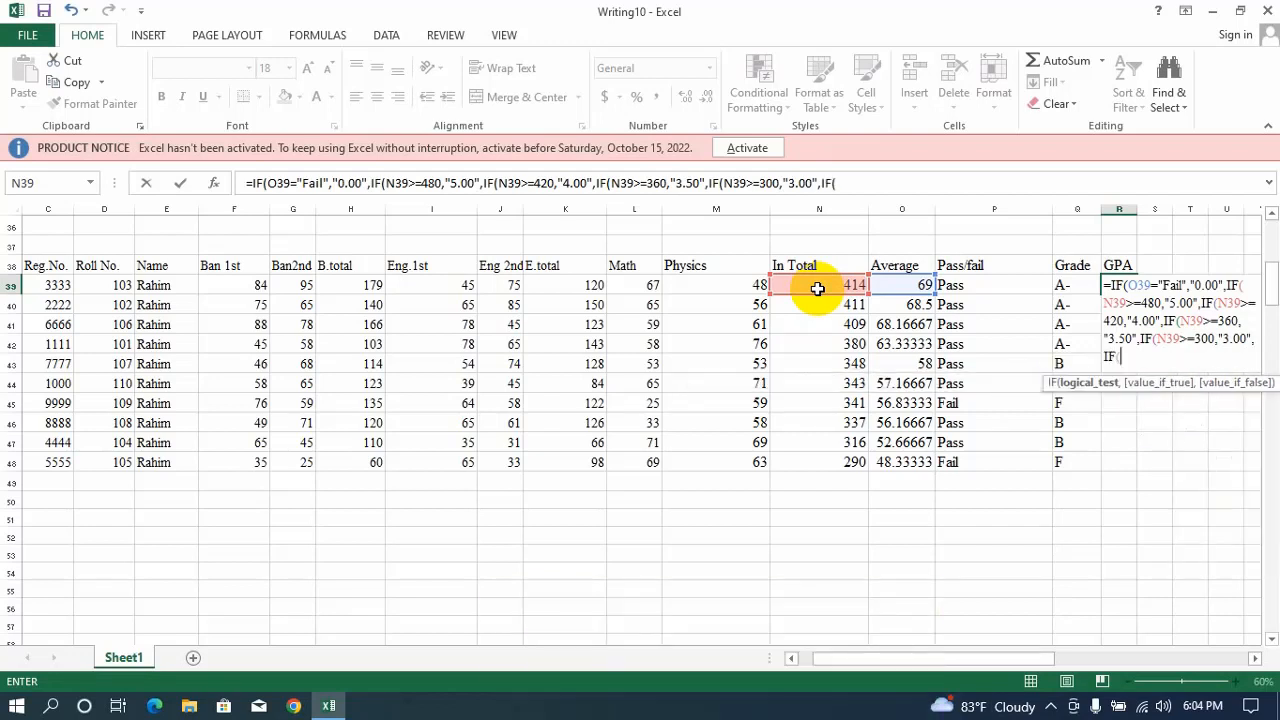
pyautogui.click(807, 287)
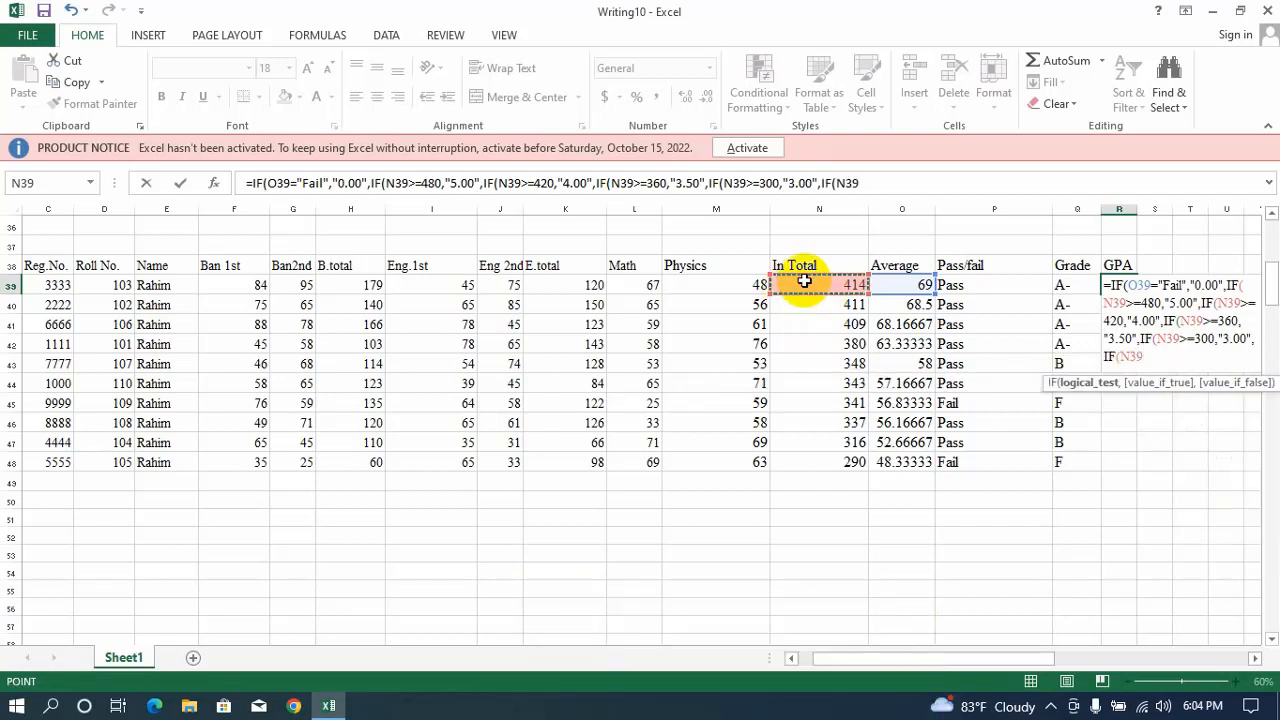
pyautogui.write('>=')
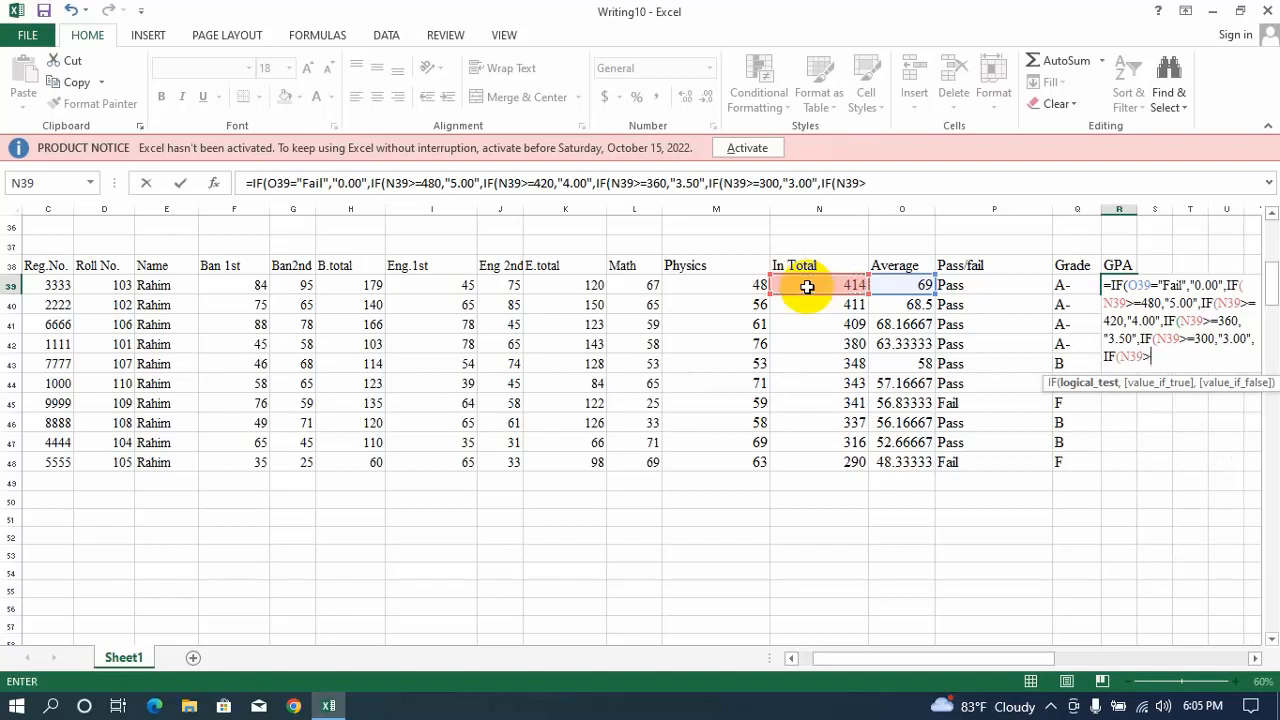
pyautogui.write('240,"')
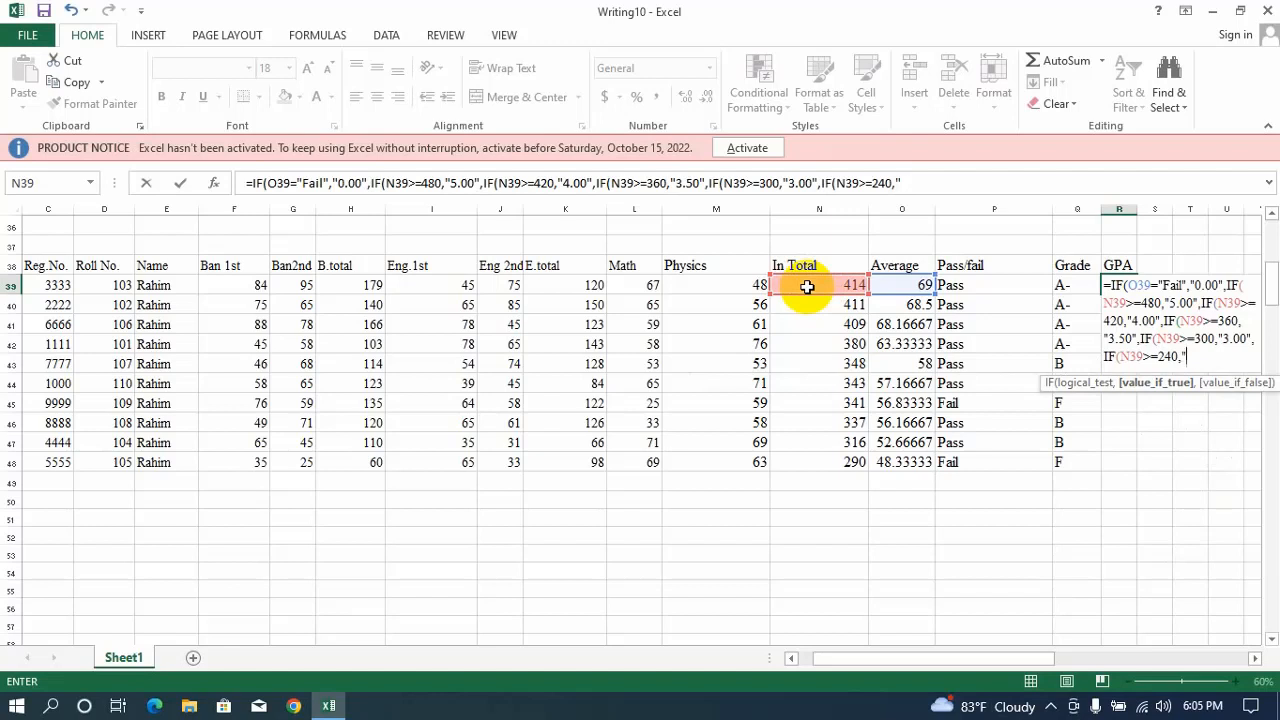
pyautogui.write('2.00",')
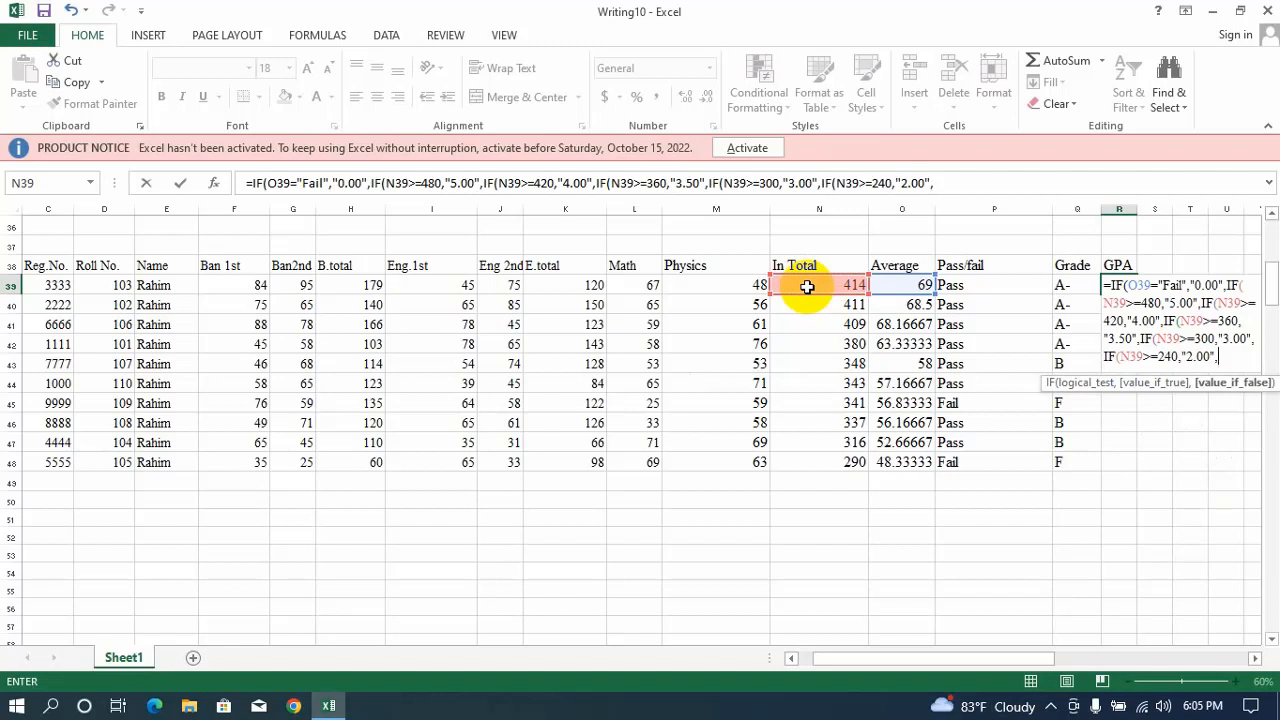
# Nest a final IF returning "1.00" for N39>=198, close all the parentheses and enter the GPA formula in R39
pyautogui.write('if')
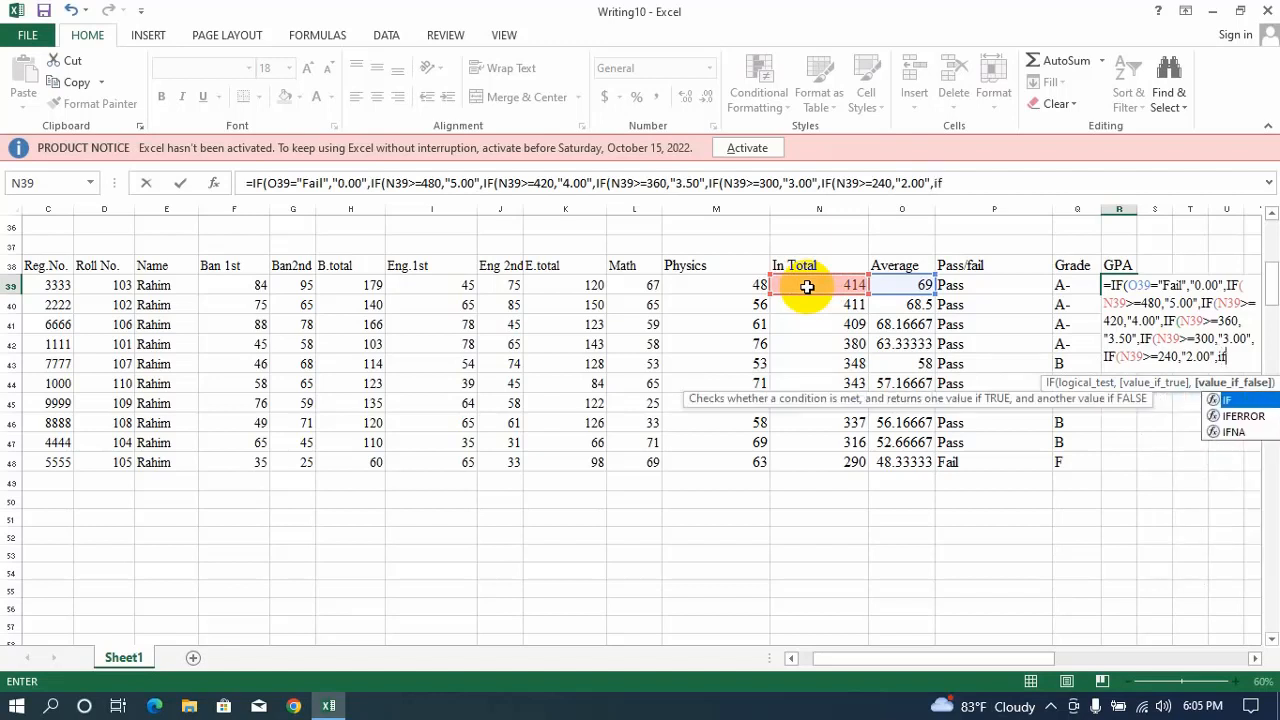
pyautogui.press('Tab')
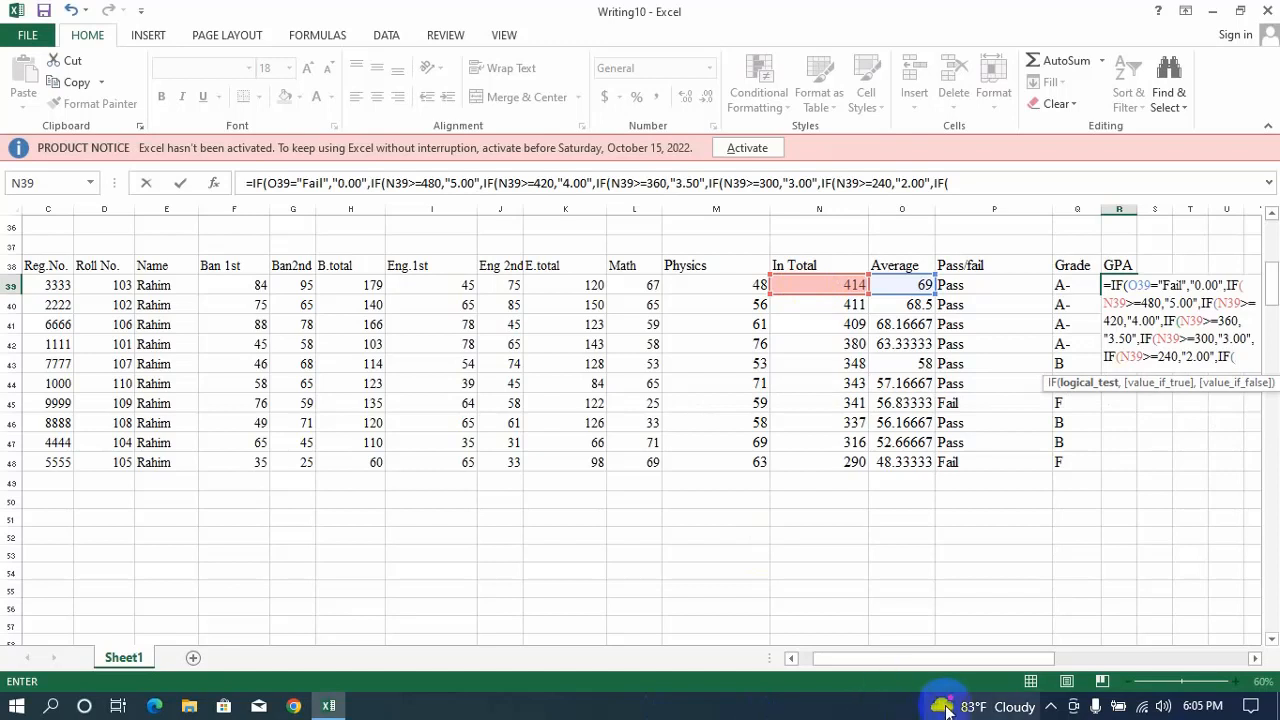
pyautogui.click(1051, 706)
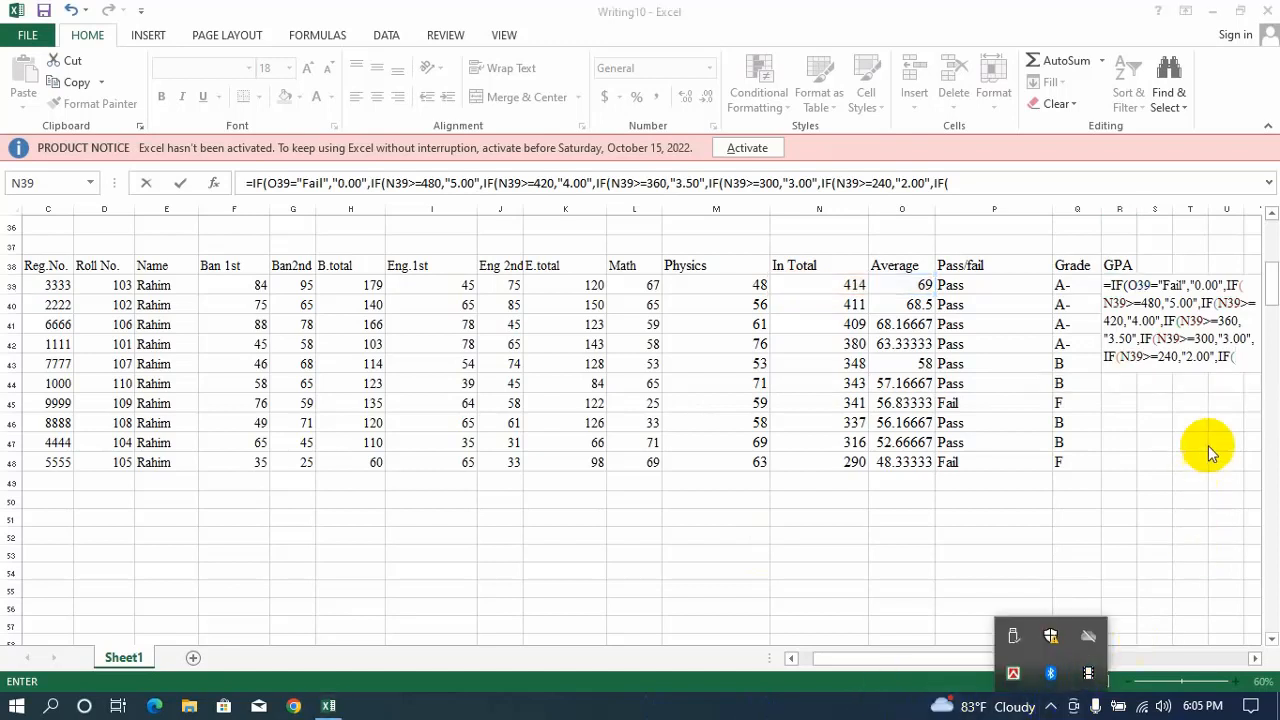
pyautogui.click(1229, 357)
pyautogui.click(840, 285)
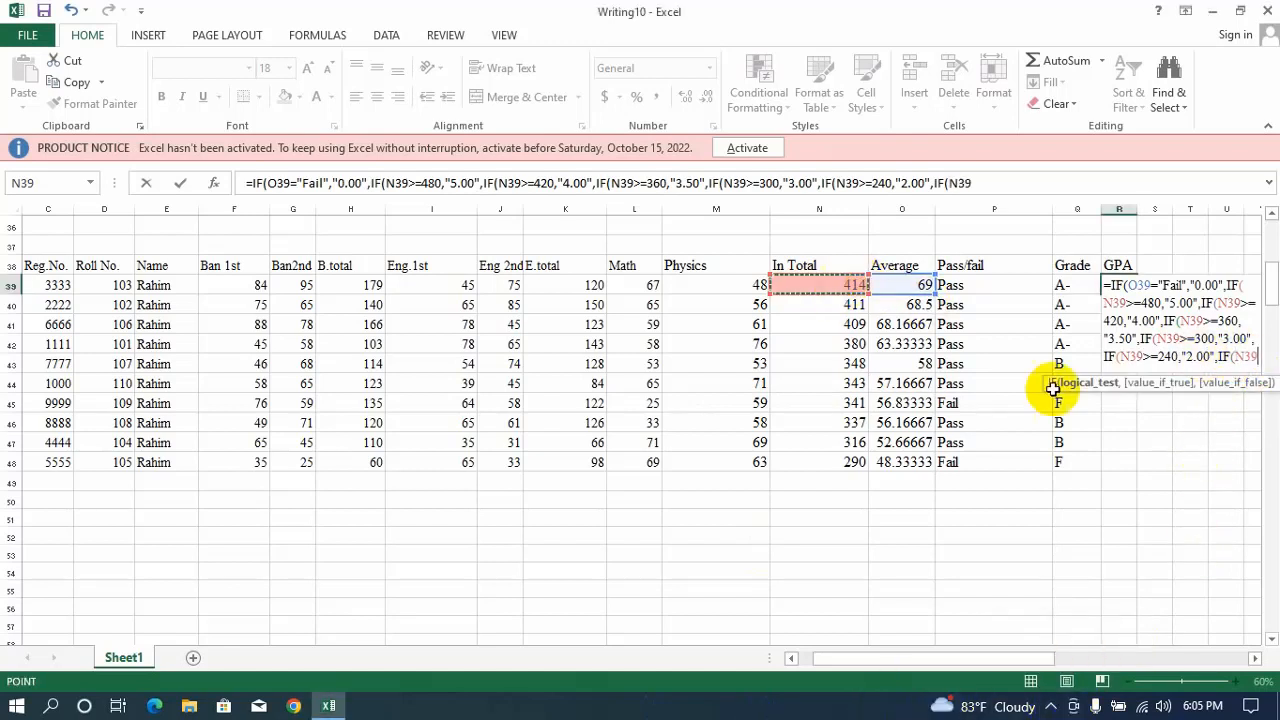
pyautogui.write('>')
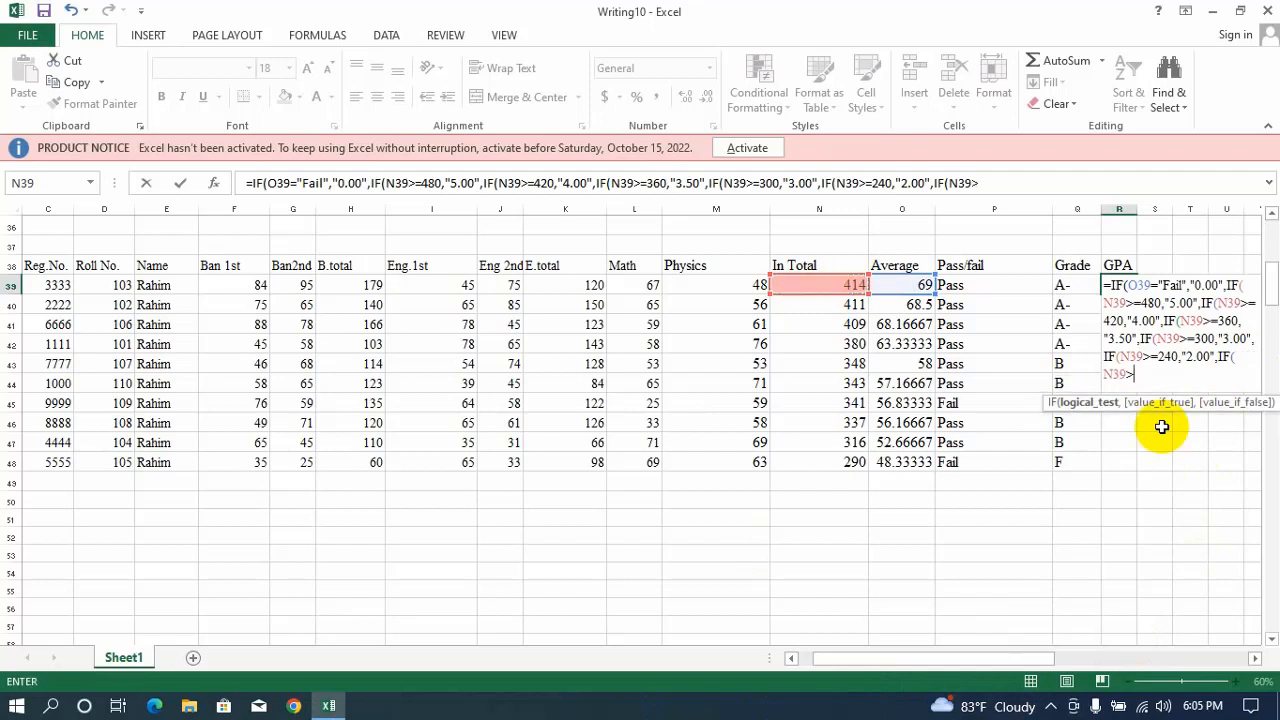
pyautogui.write('=198,')
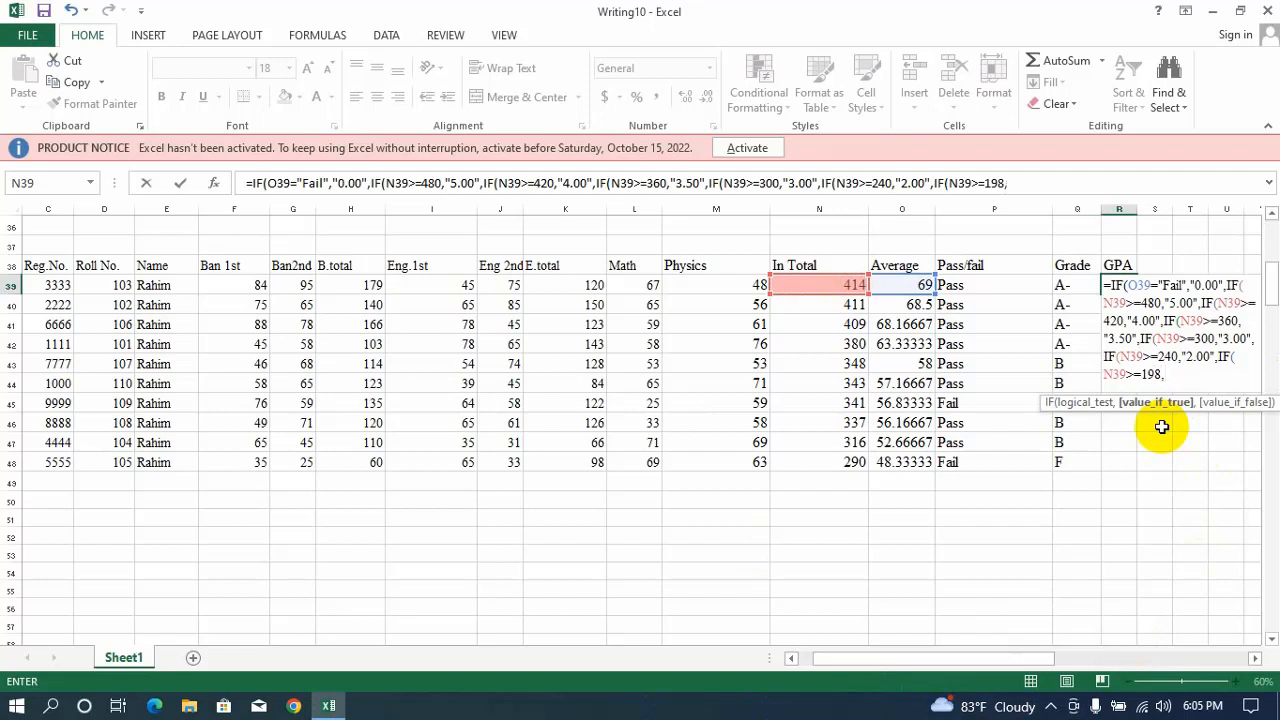
pyautogui.write('"1.00"))))')
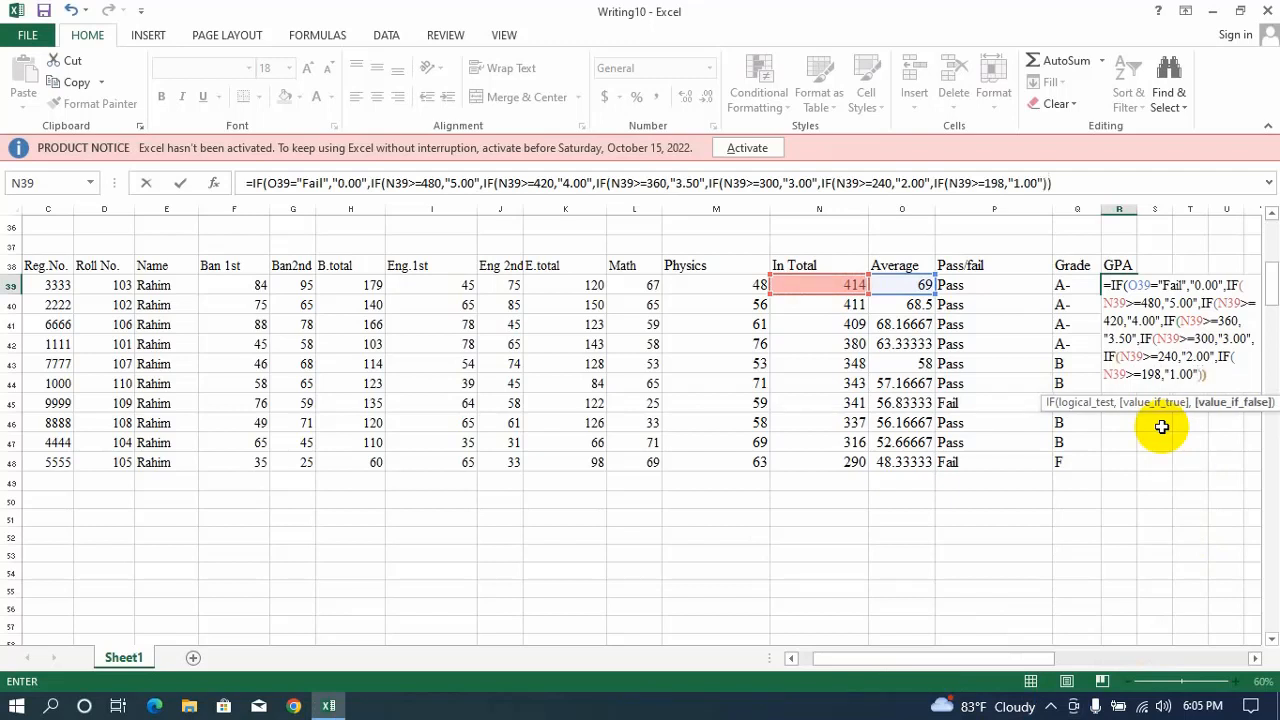
pyautogui.write(')))')
pyautogui.press('Return')
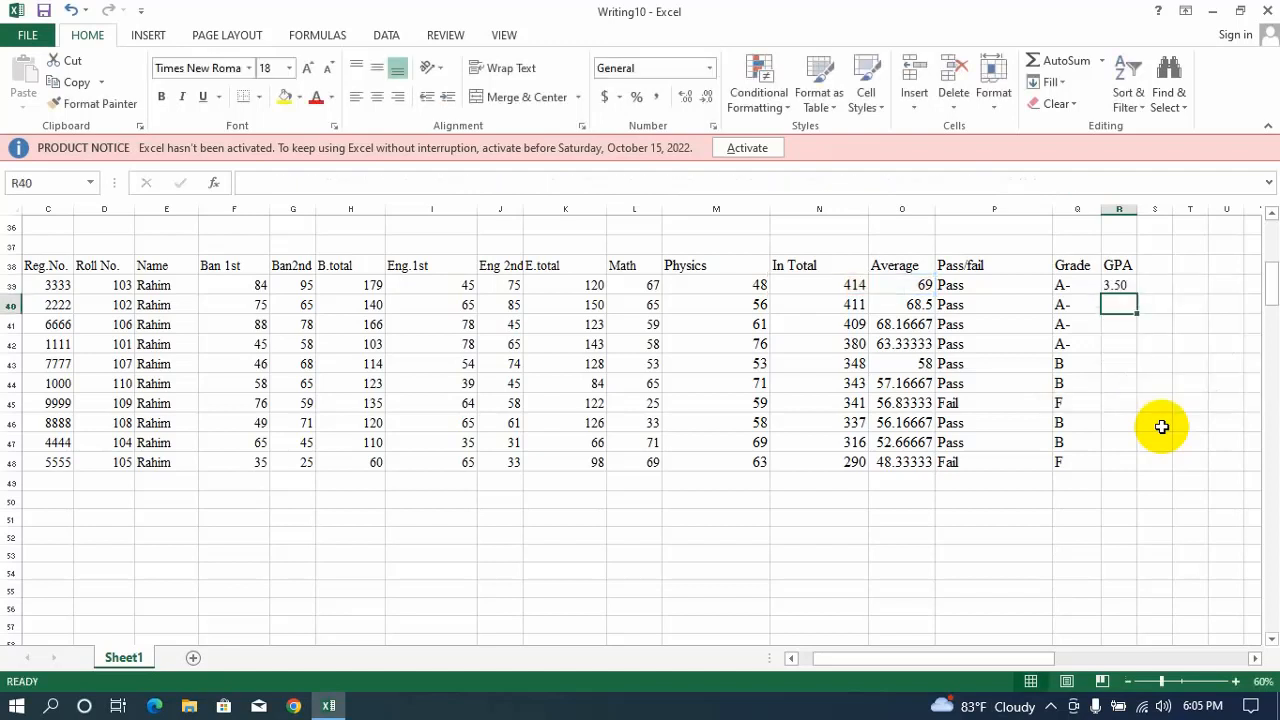
# Fill the GPA formula from R39 down to R48 for all the remaining students
pyautogui.click(1112, 287)
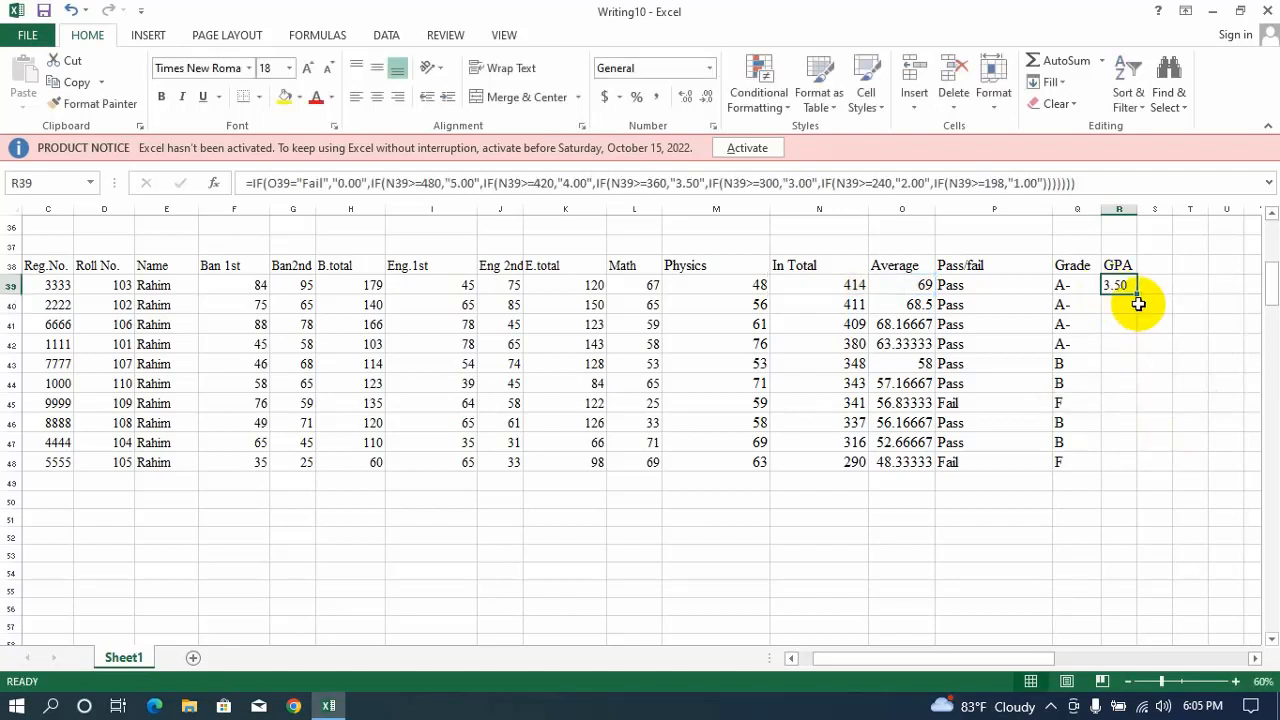
pyautogui.moveTo(1137, 291); pyautogui.dragTo(1160, 475)
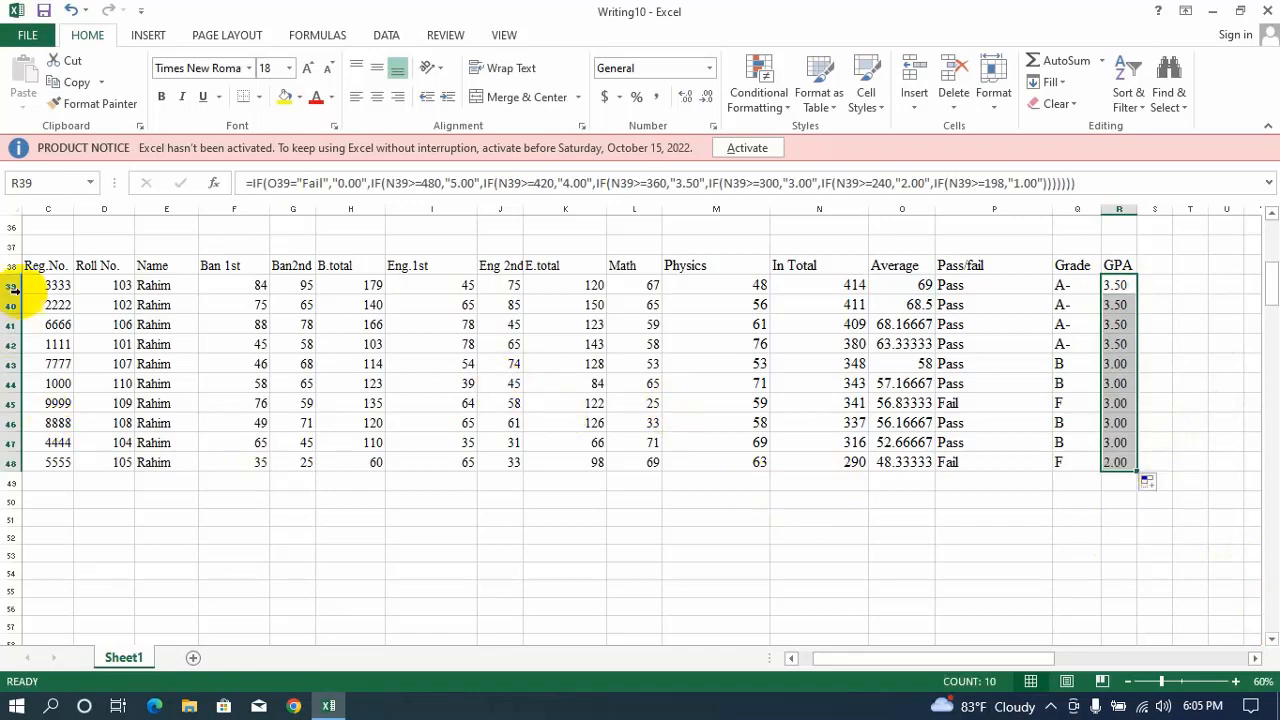
pyautogui.keyDown('ctrl'); pyautogui.scroll(2, 490, 440); pyautogui.keyUp('ctrl')
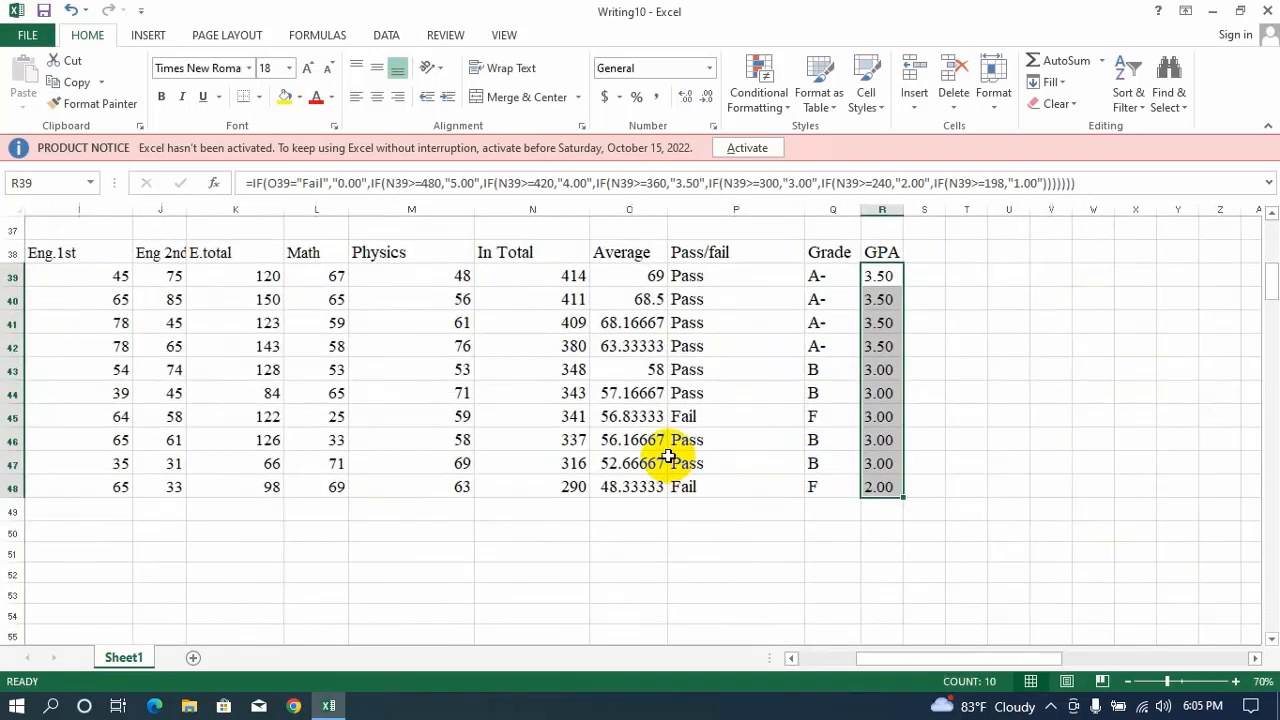
pyautogui.moveTo(914, 663); pyautogui.dragTo(886, 663)
# Close the Writing10 workbook
pyautogui.moveTo(1225, 572); pyautogui.dragTo(1037, 251)
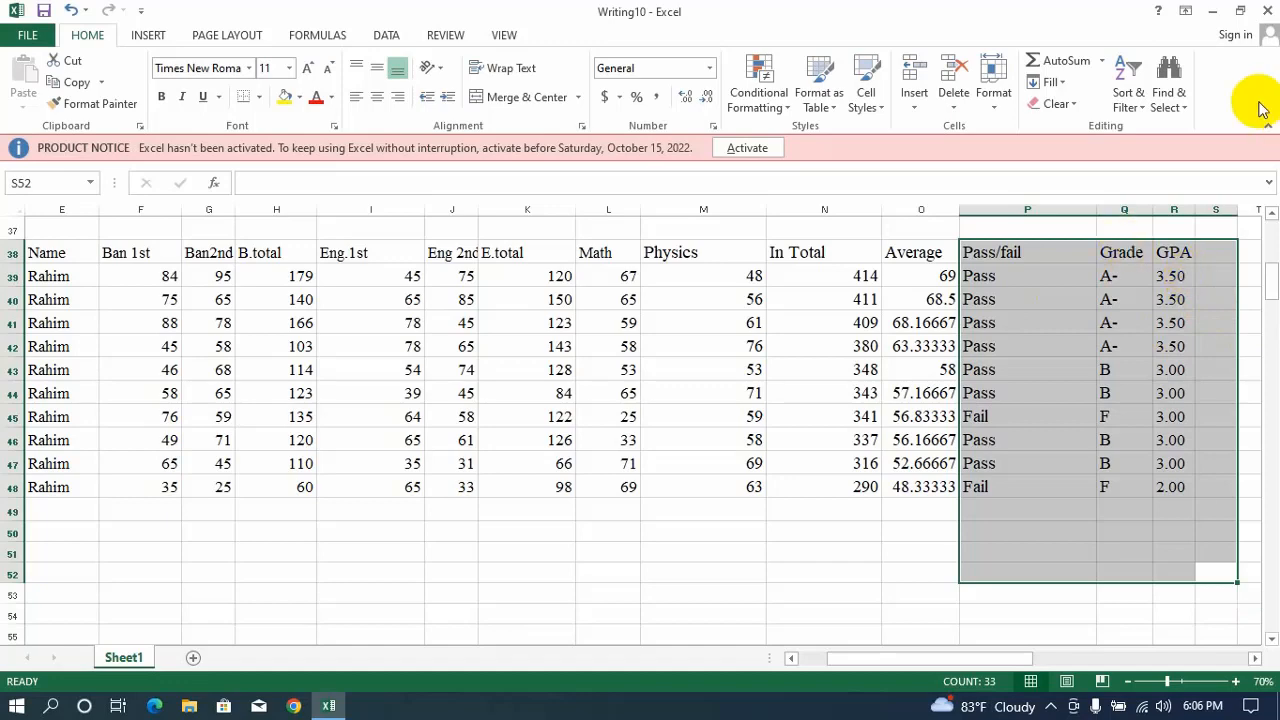
pyautogui.click(1266, 12)
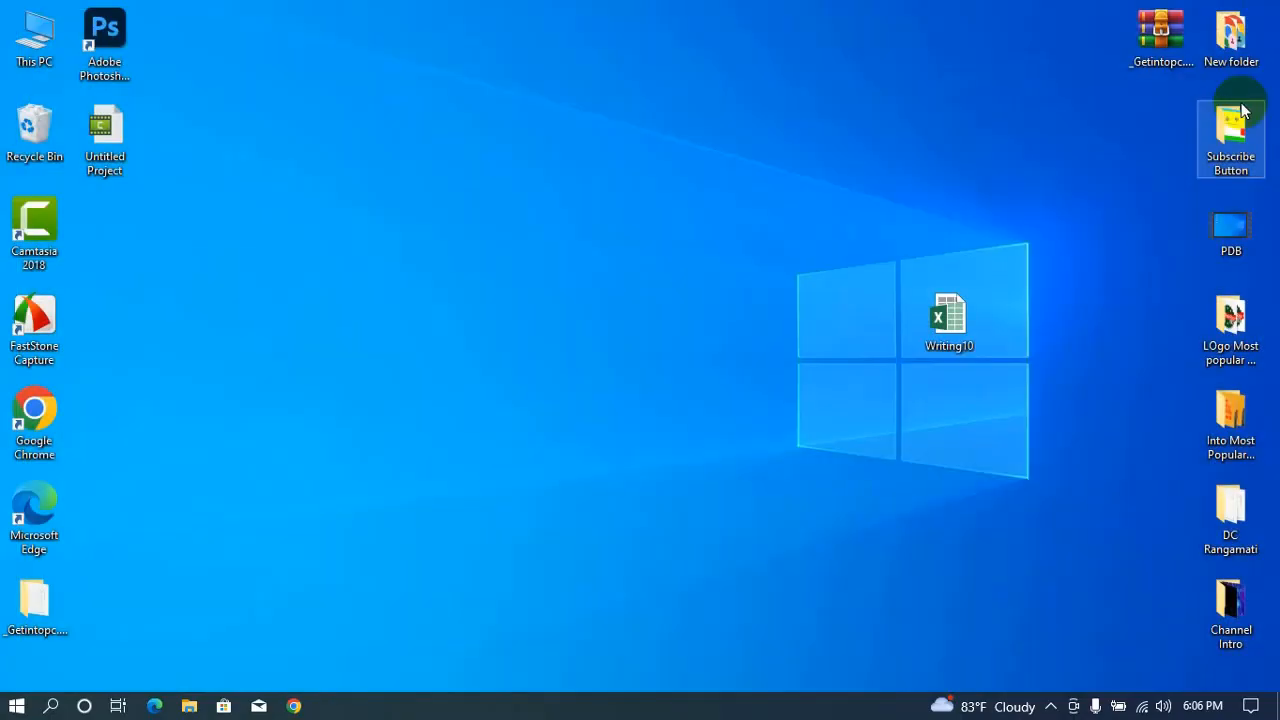
pyautogui.click(1051, 704)
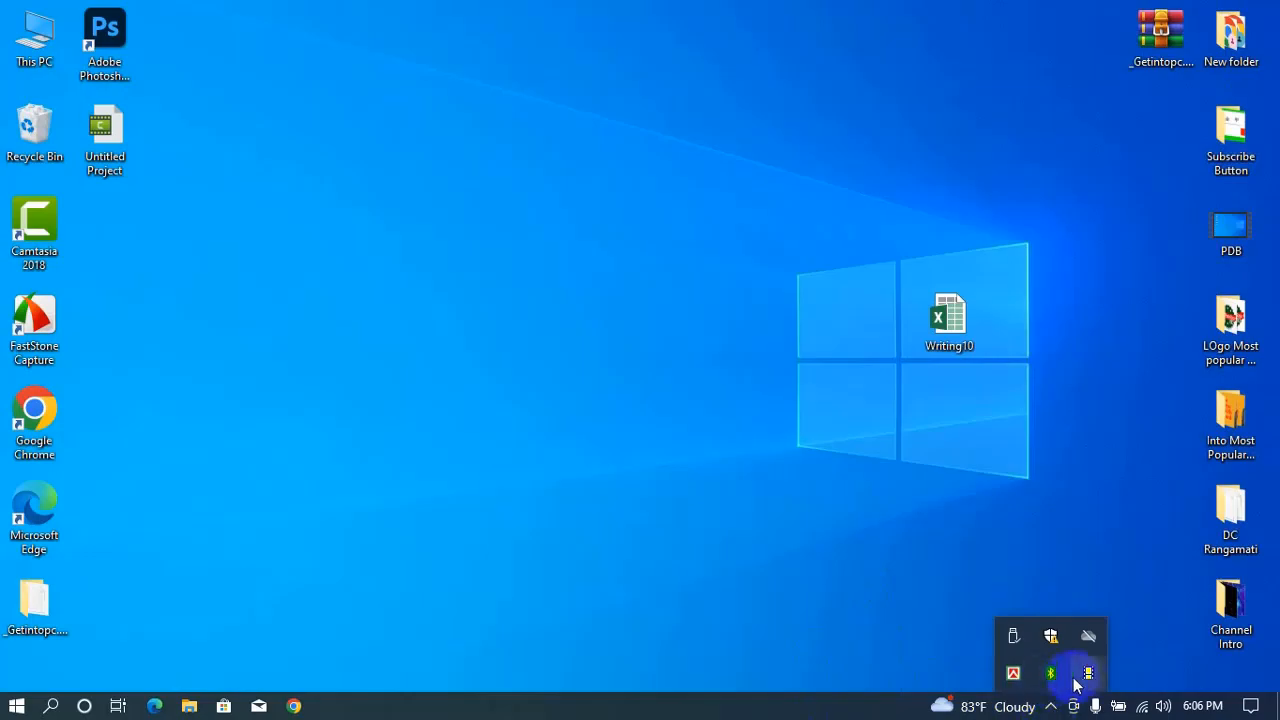